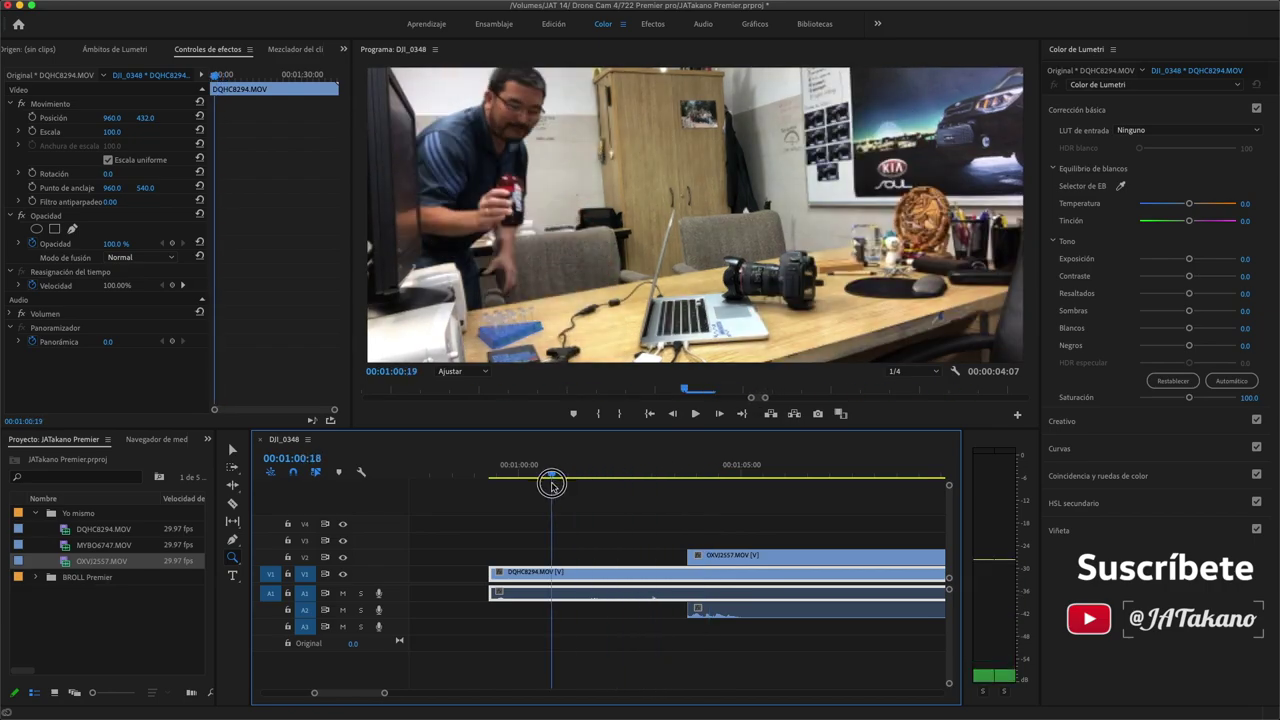
Review the footage between about 00:01:01 and 00:01:15, then stop playback
left_click_drag(591, 483, 568, 481)
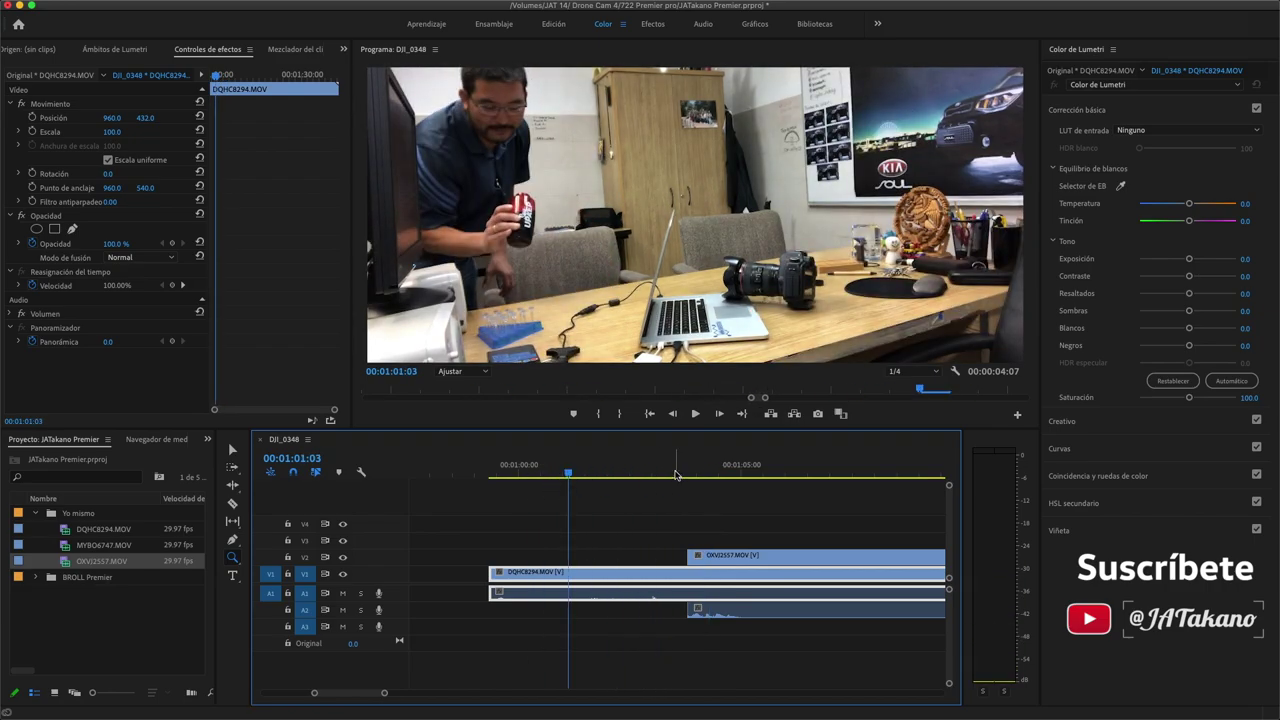
mouse_move(686, 480)
left_mouse_down()
mouse_move(678, 472)
mouse_move(704, 470)
mouse_move(680, 472)
left_mouse_up()
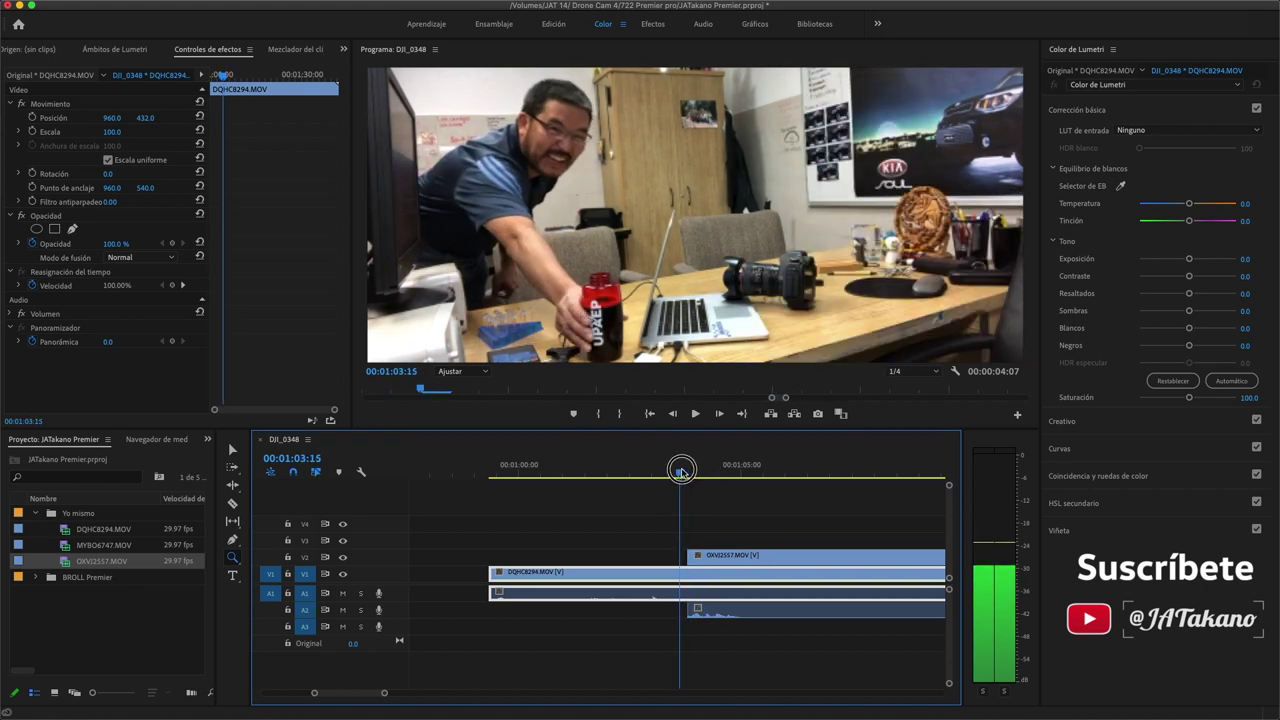
scroll(686, 502, "down", 2)
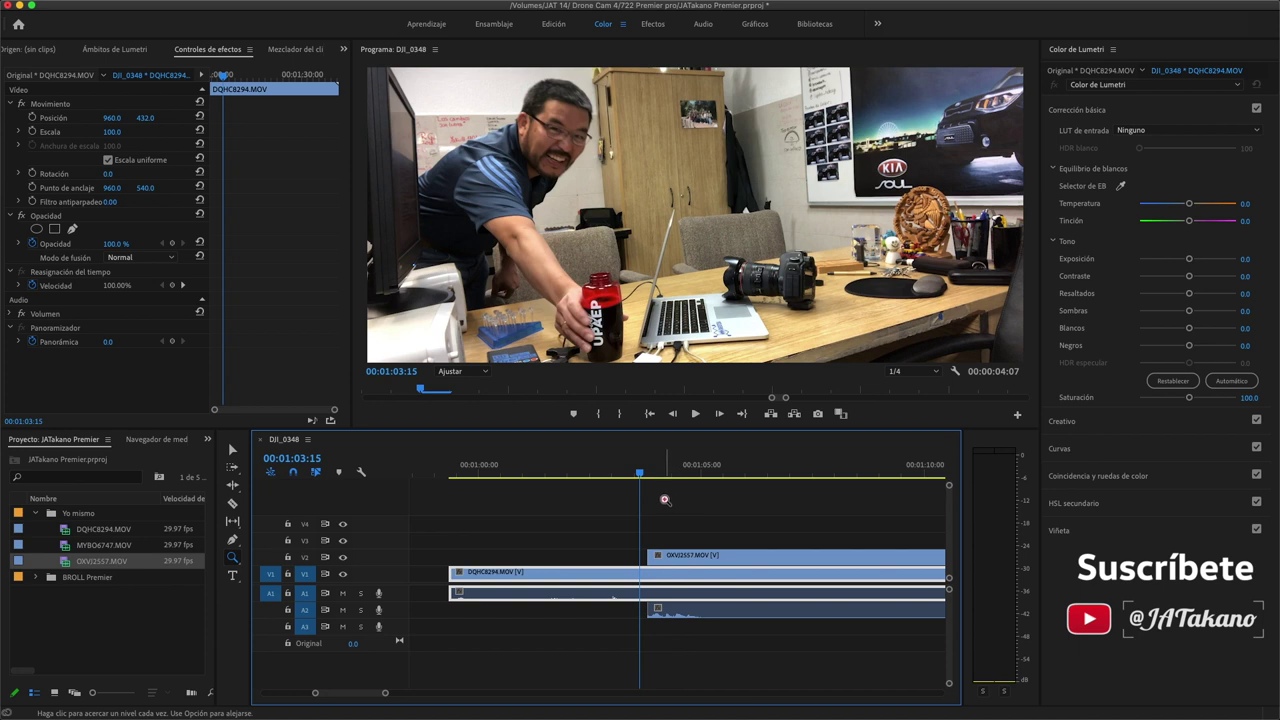
key("space")
left_click(665, 499, "alt")
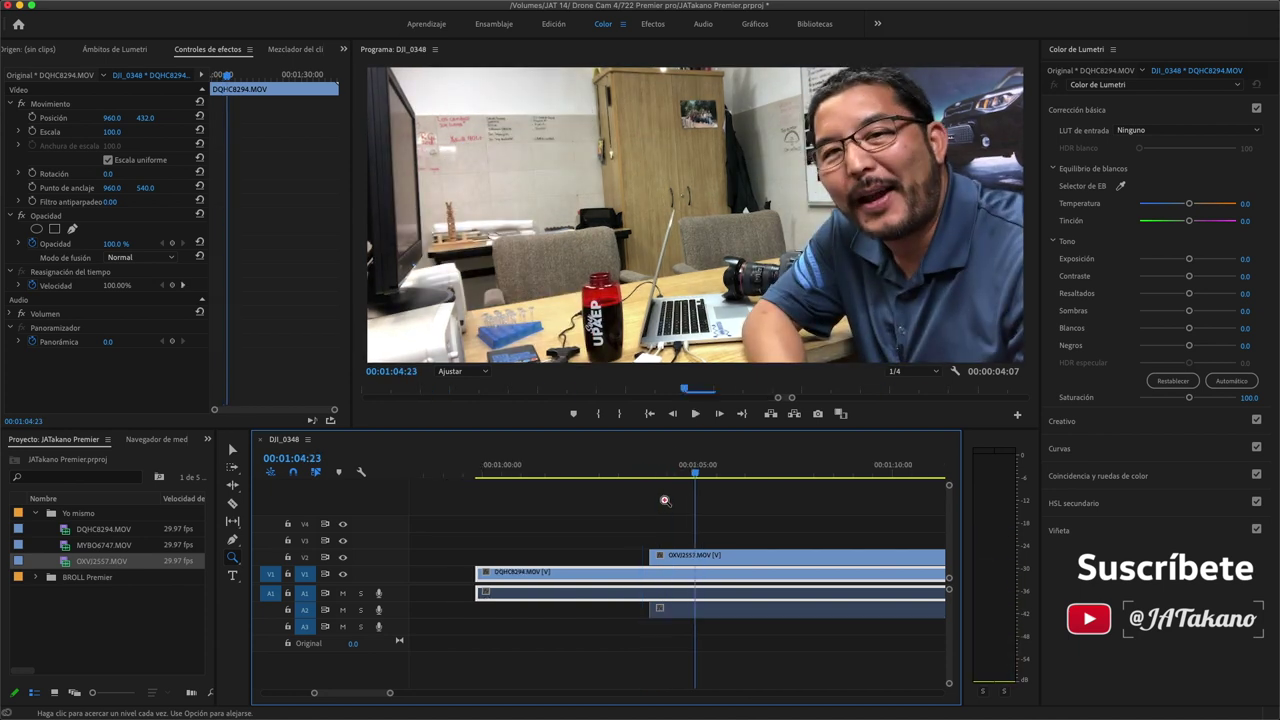
scroll(666, 506, "down", 2)
left_click(694, 472)
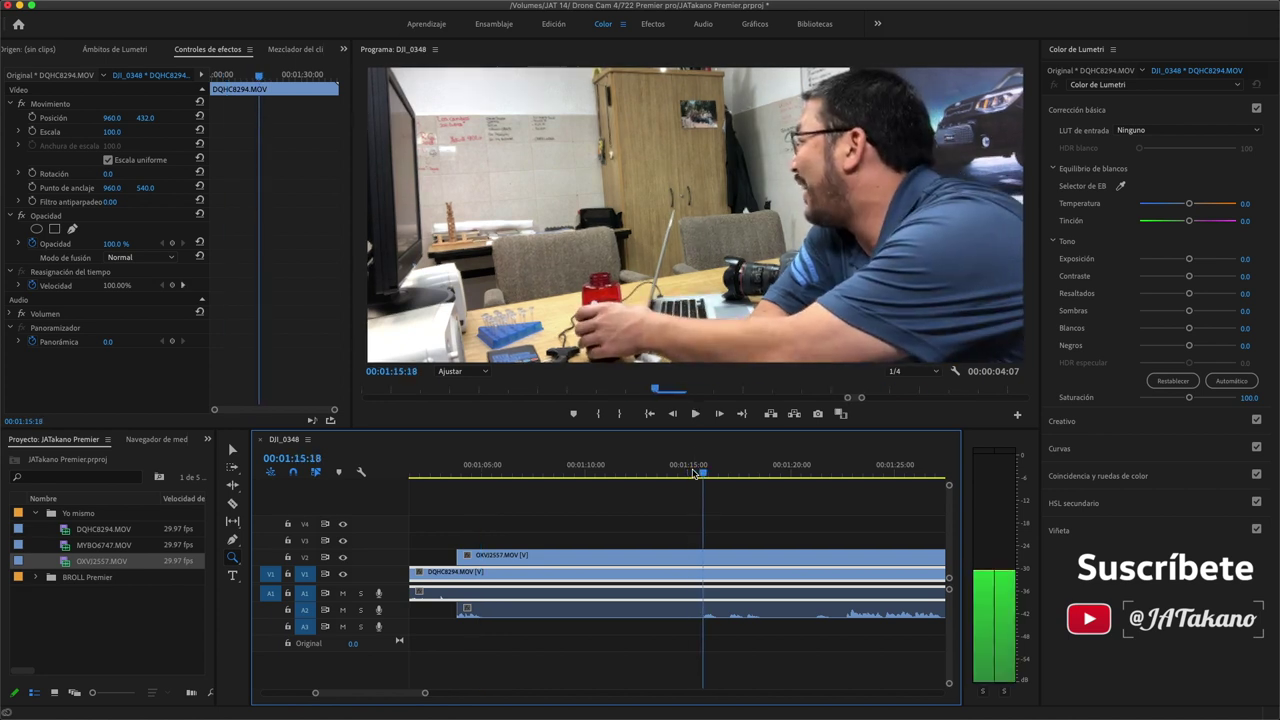
left_click(694, 472)
key("j")
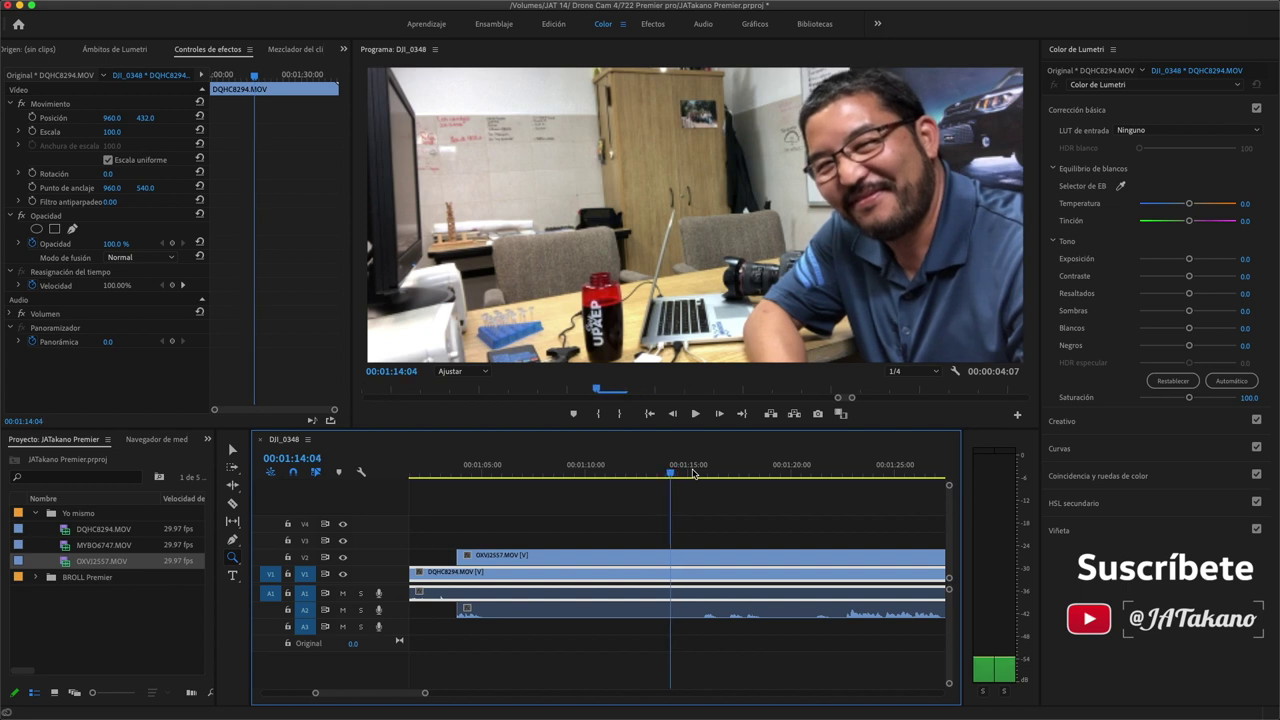
key("k")
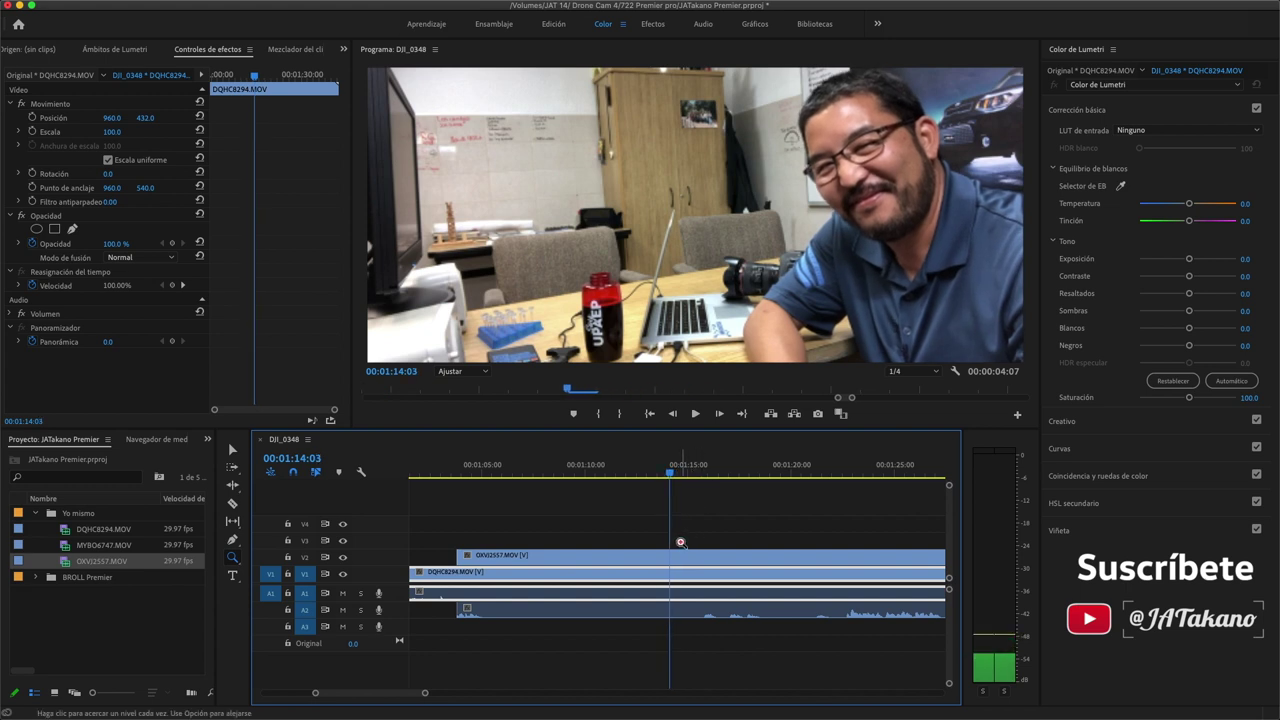
Set the OXVI2557 clip on V2 to 50% opacity
key("v")
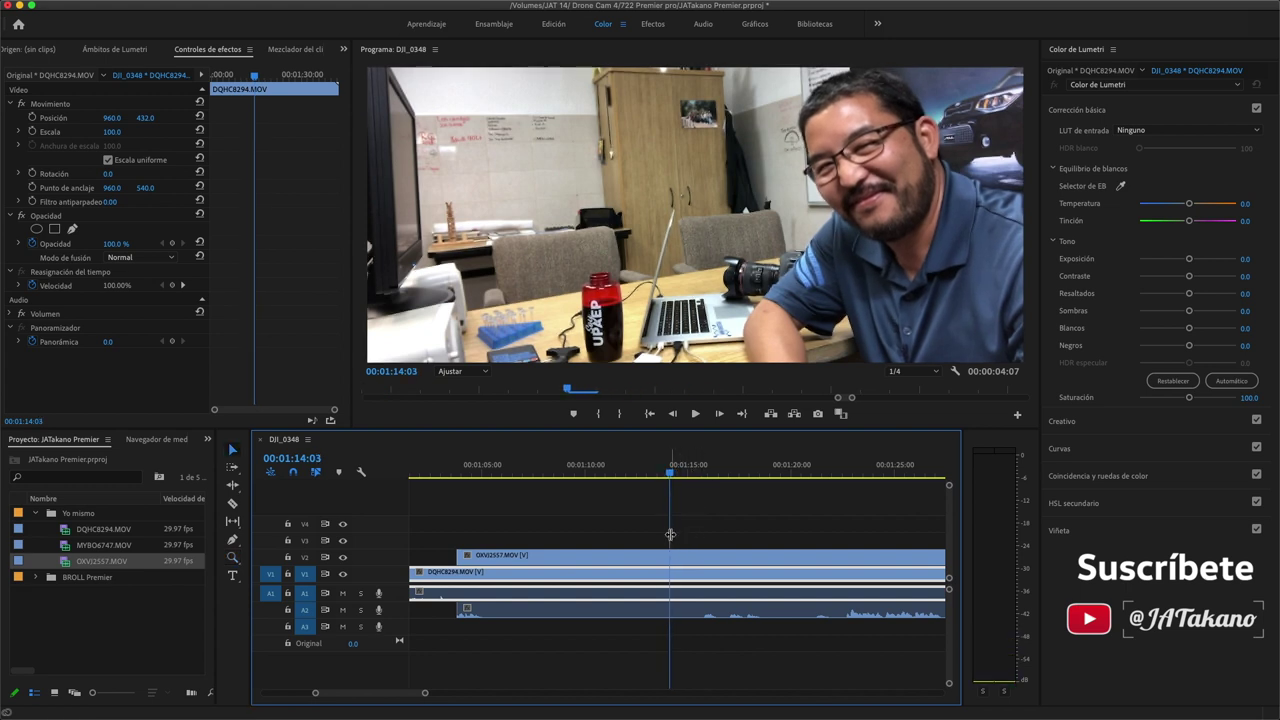
left_click(642, 558)
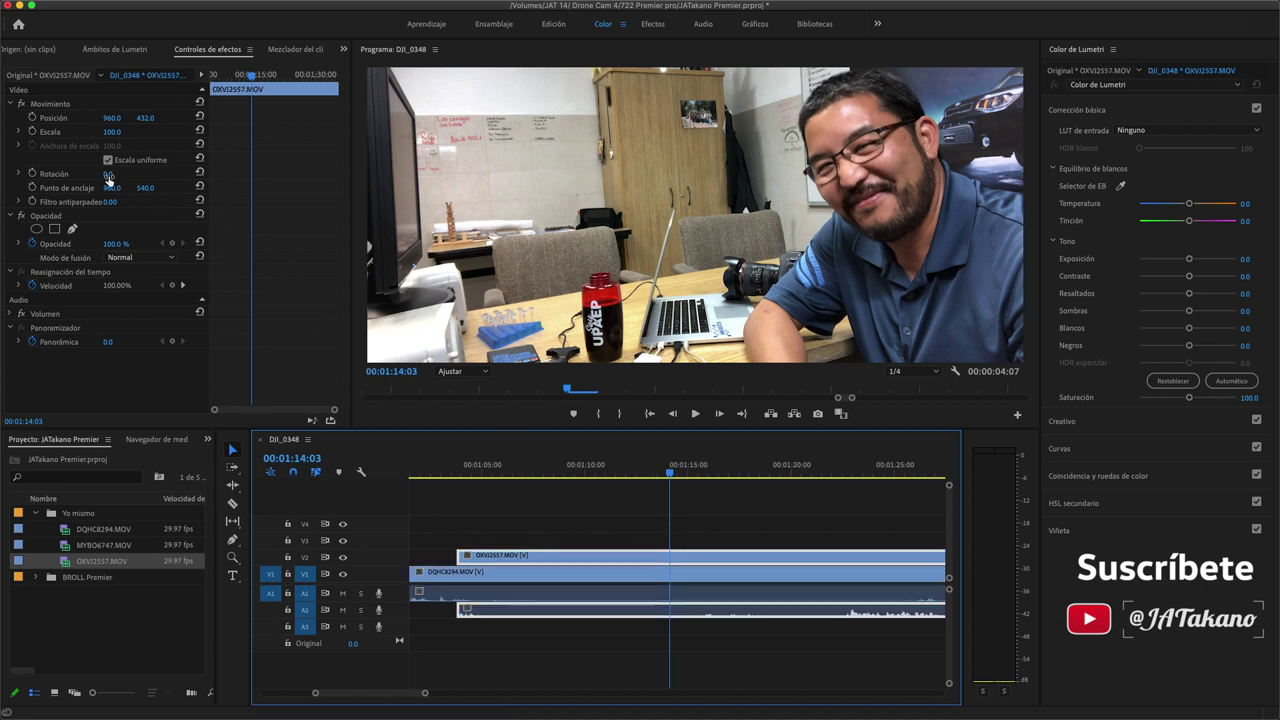
left_click(118, 243)
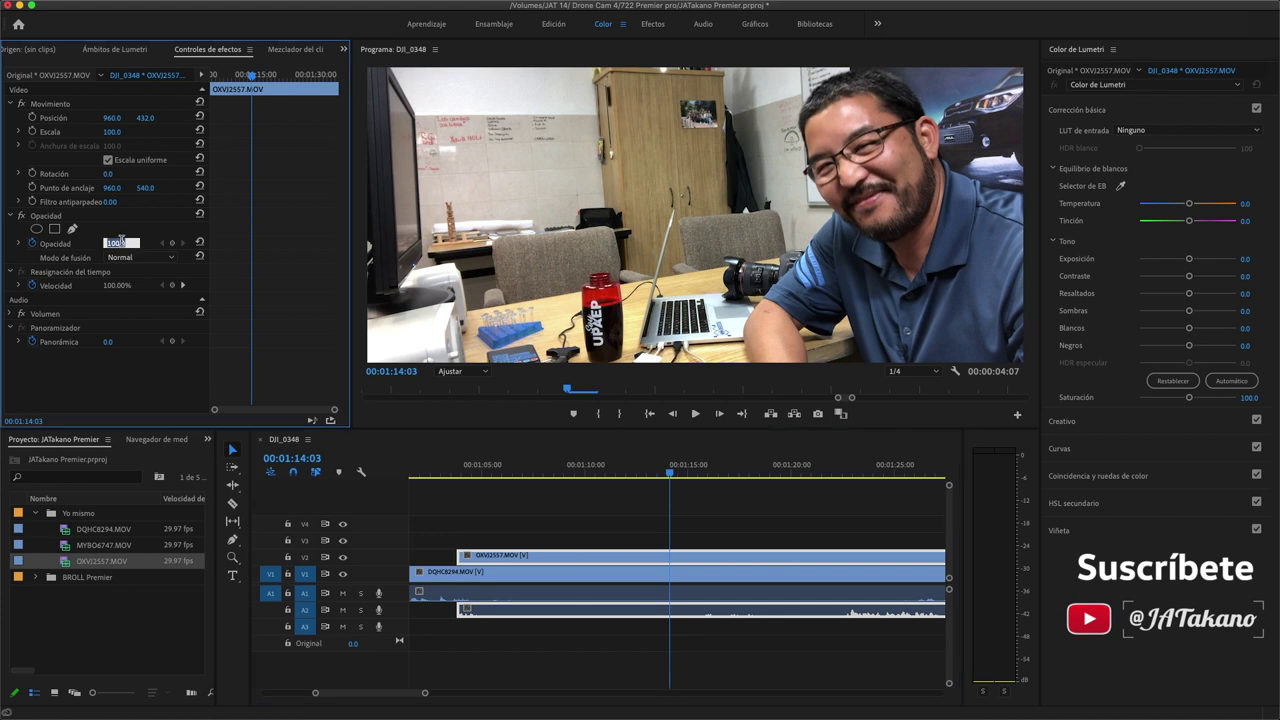
type("50")
key("Return")
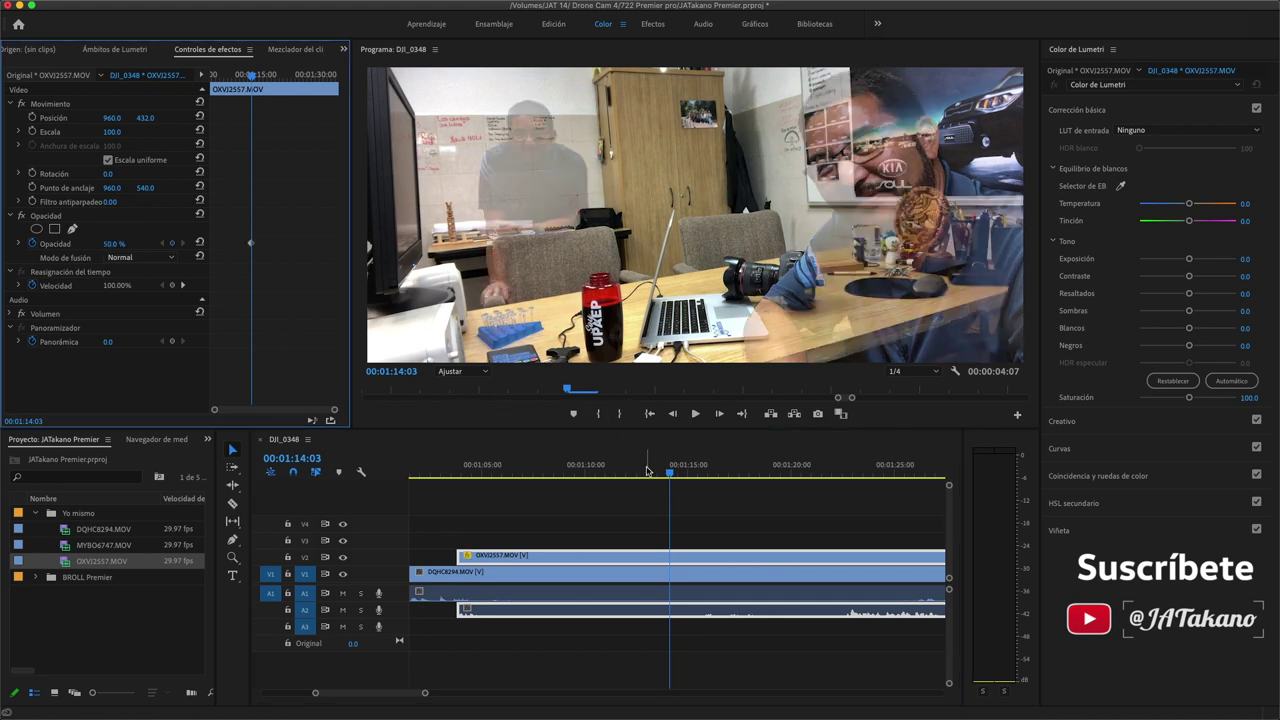
Check the blend near 00:01:15 and move the DQHC8294 clip up to track V3
mouse_move(671, 472)
left_mouse_down()
mouse_move(639, 471)
mouse_move(719, 470)
left_mouse_up()
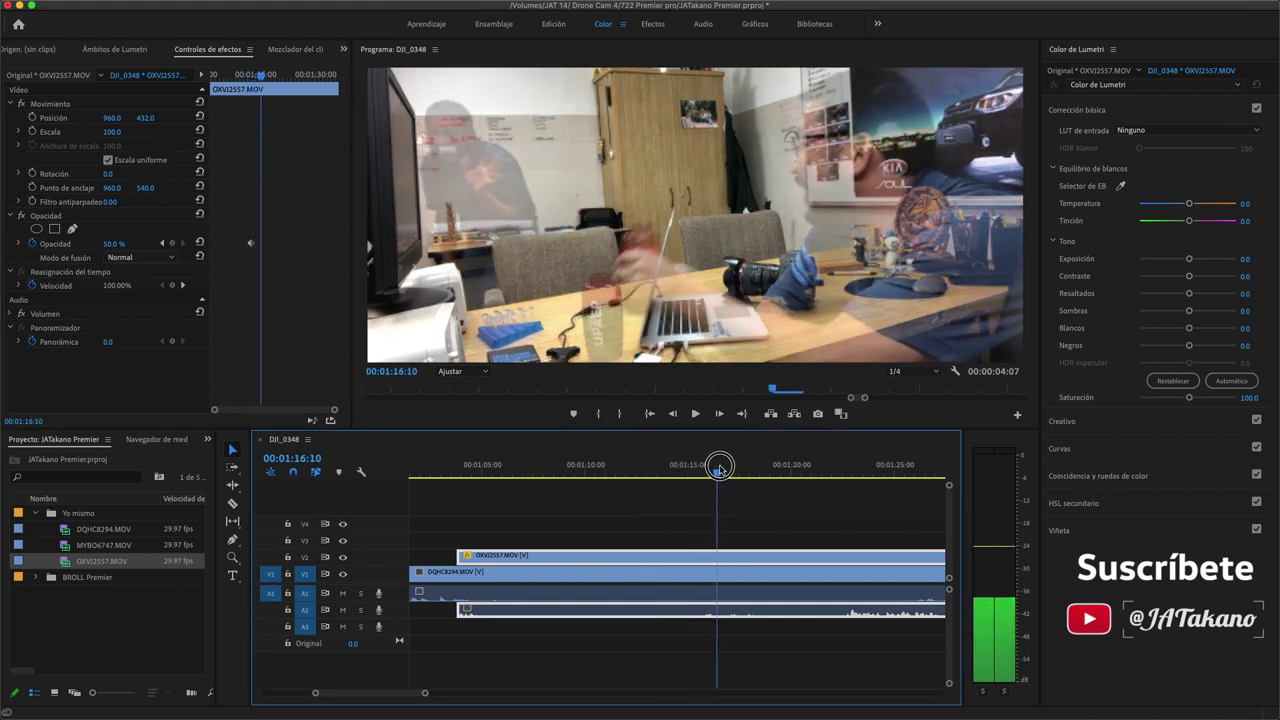
left_click_drag(719, 470, 697, 470)
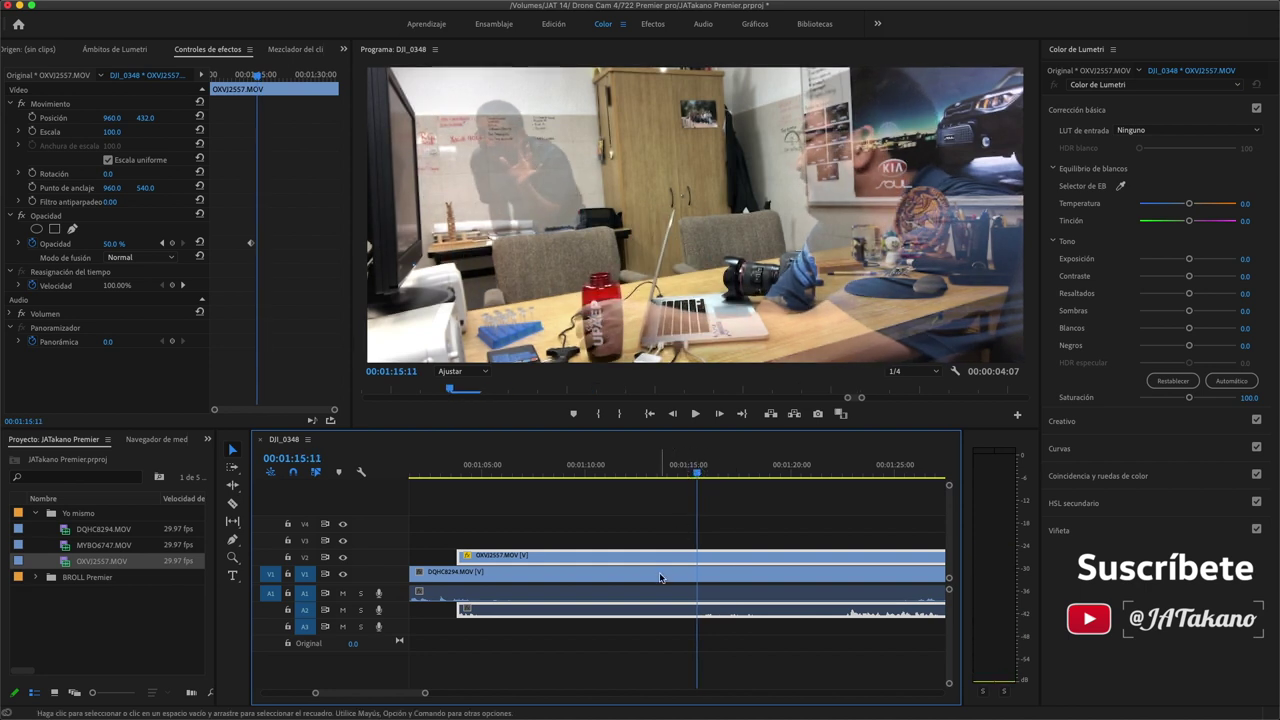
left_click_drag(660, 577, 660, 542)
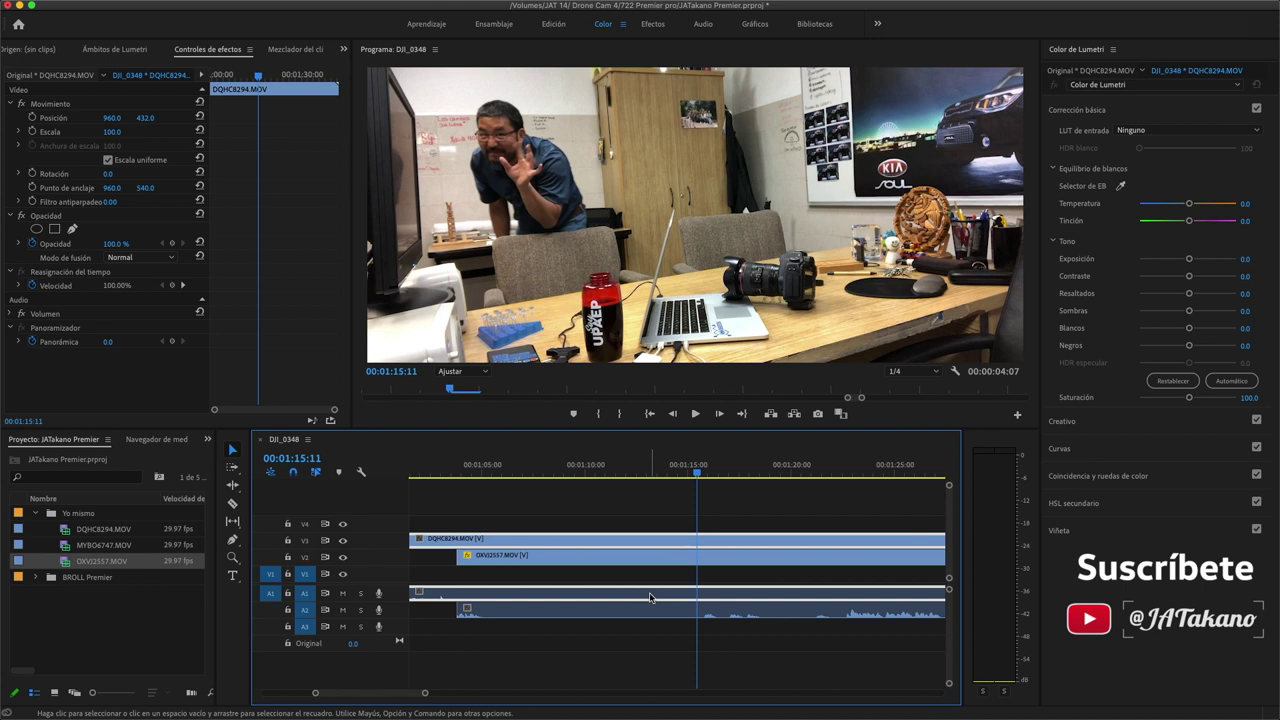
Restore the OXVI2557 clip to 100% opacity
left_click(645, 556)
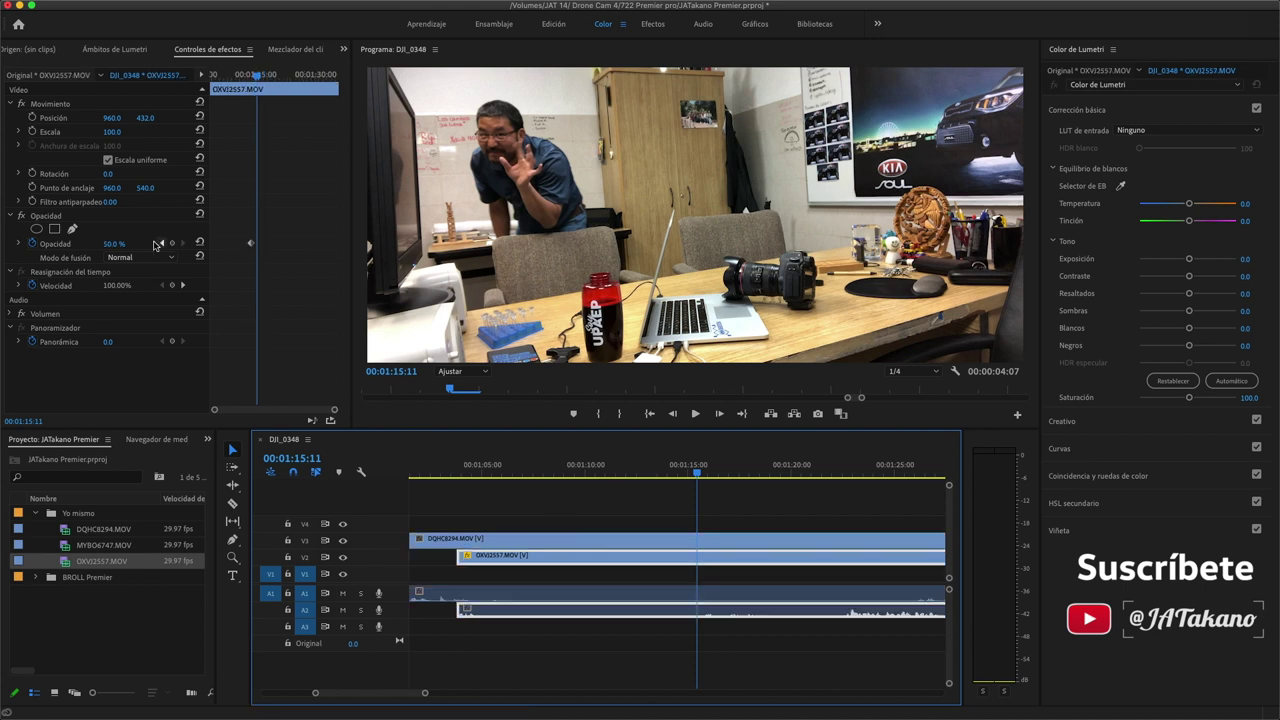
left_click(116, 243)
type("100")
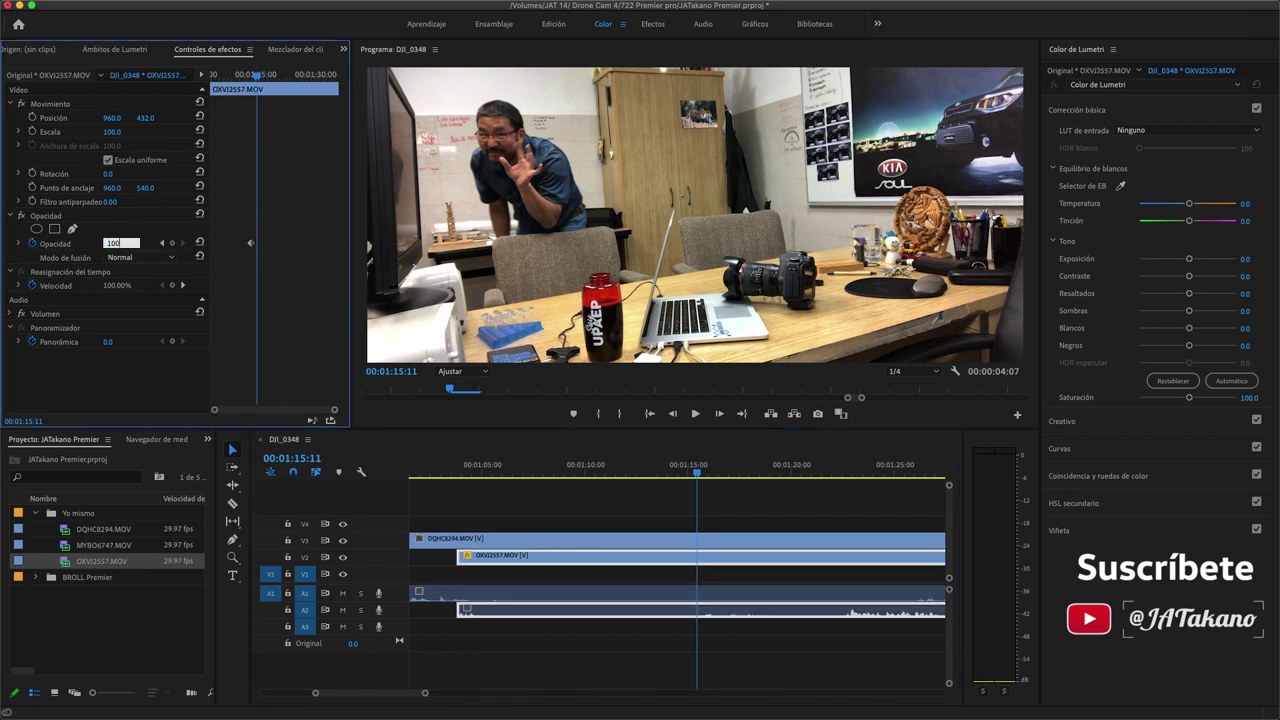
key("Return")
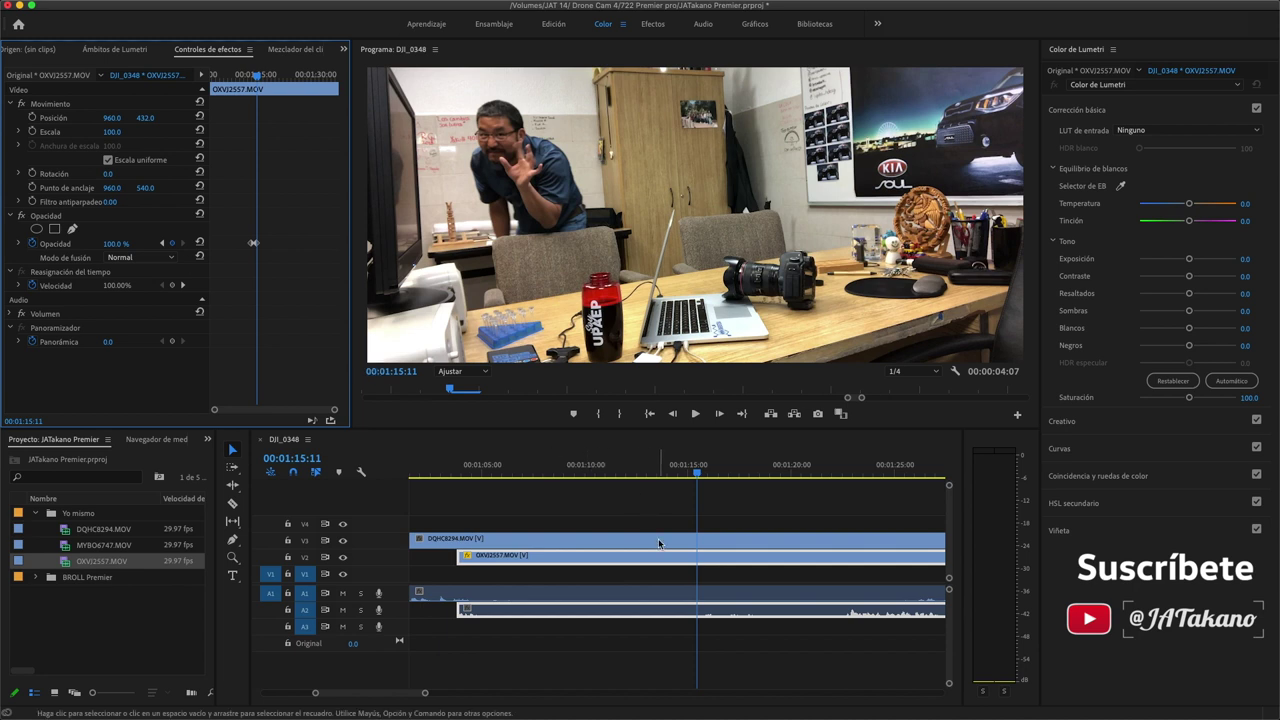
Set the DQHC8294 clip on V3 to 50% opacity and review the blend from 00:01:15 back to 00:01:10
left_click(660, 543)
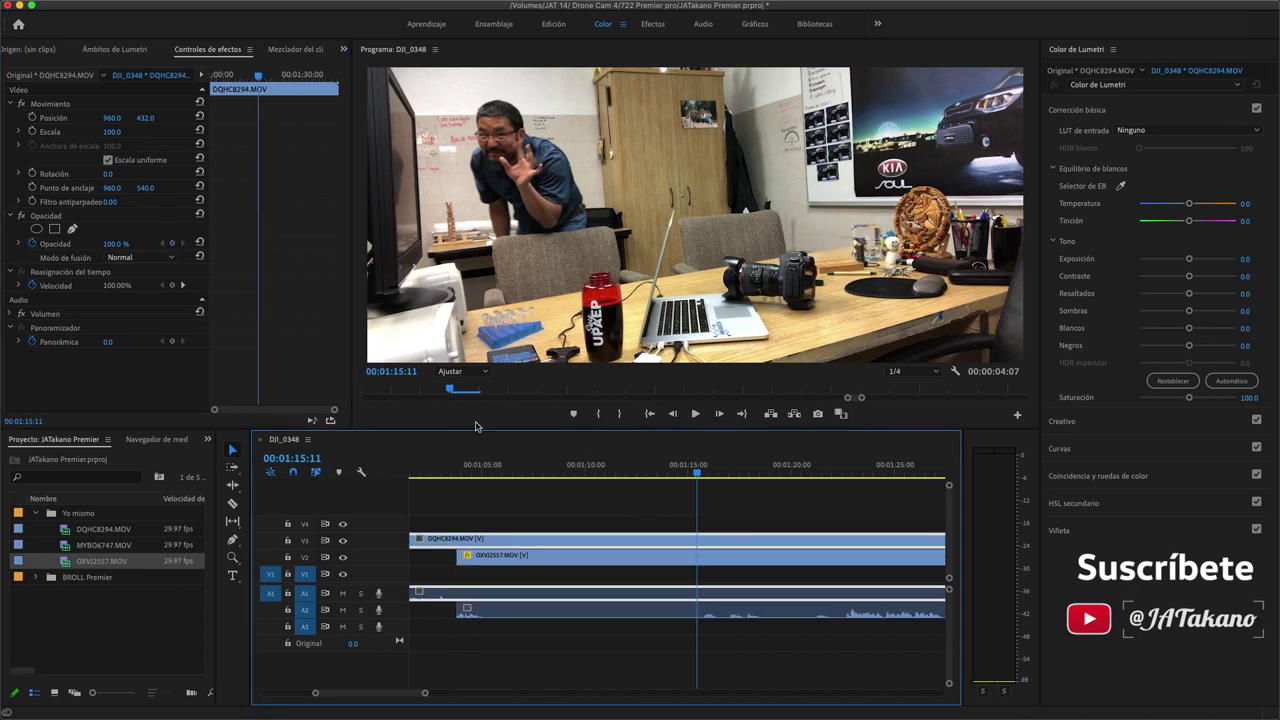
left_click(118, 243)
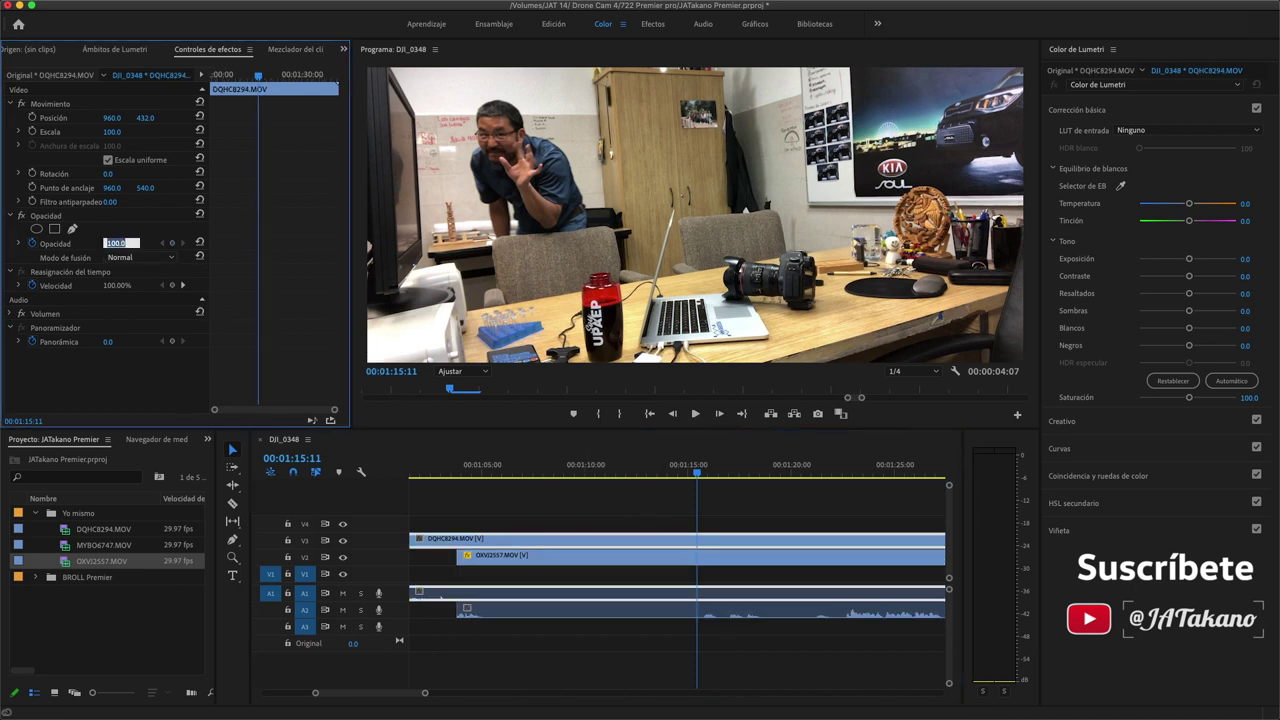
type("50")
key("Return")
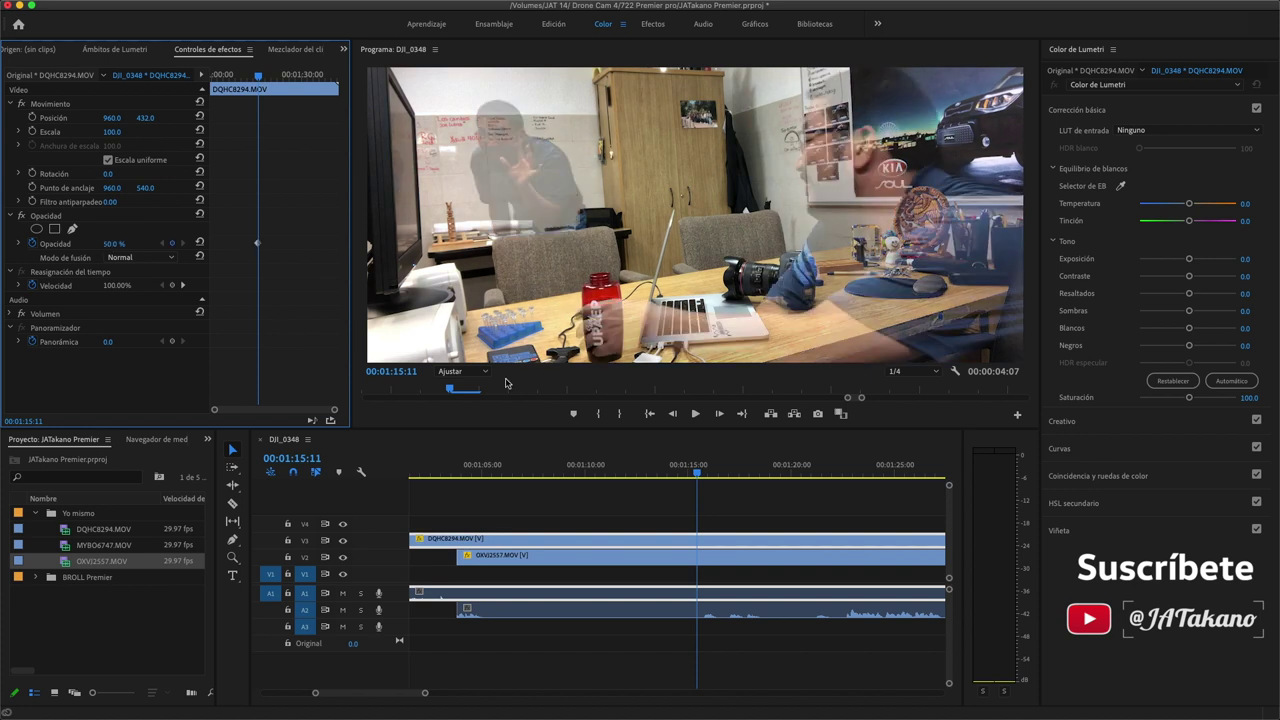
mouse_move(697, 472)
left_mouse_down()
mouse_move(680, 476)
mouse_move(698, 477)
left_mouse_up()
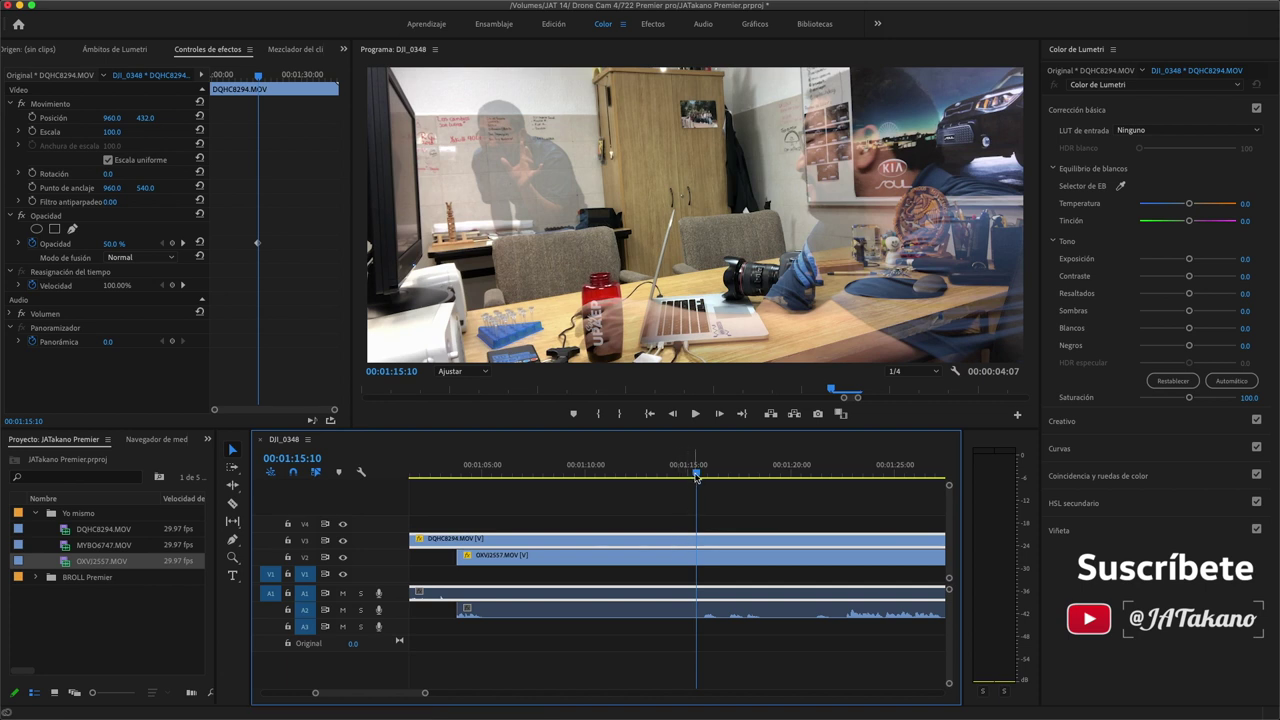
mouse_move(696, 474)
left_mouse_down()
mouse_move(590, 473)
mouse_move(624, 481)
left_mouse_up()
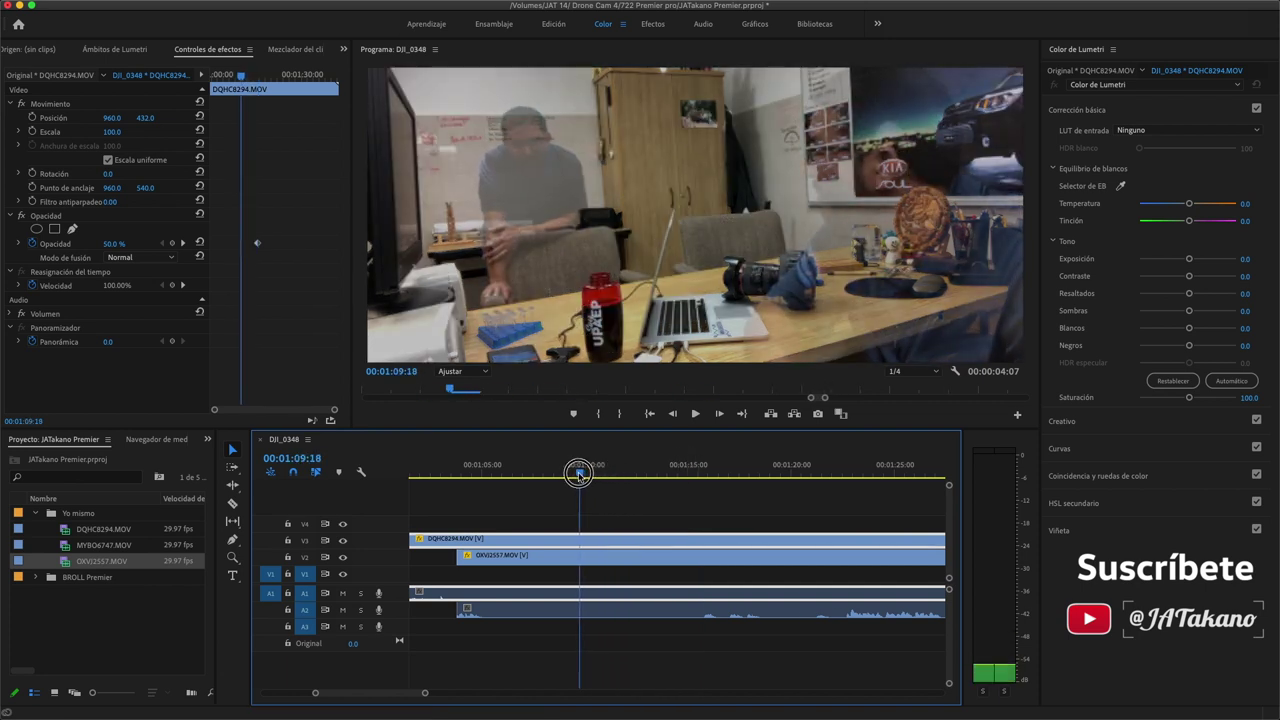
Mark the sync point on OXVI2557 and slide DQHC8294 about 6 s 23 f later to align
left_click(628, 566)
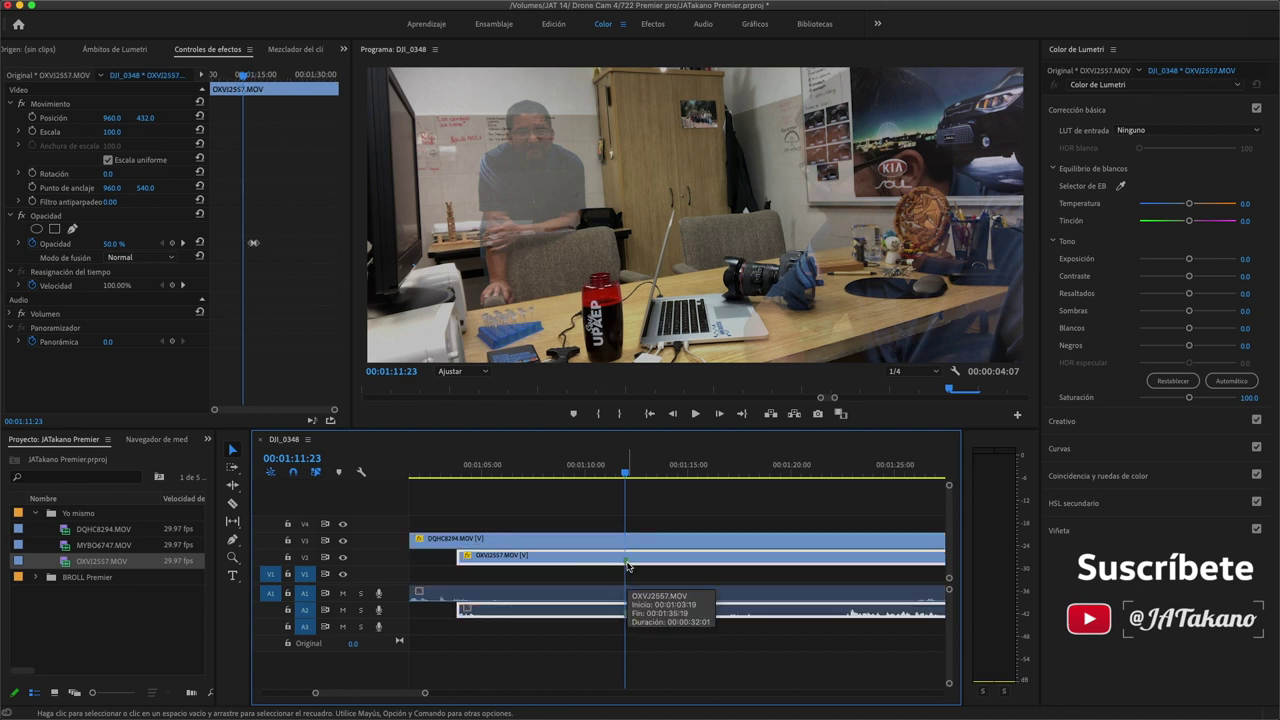
key("super+k")
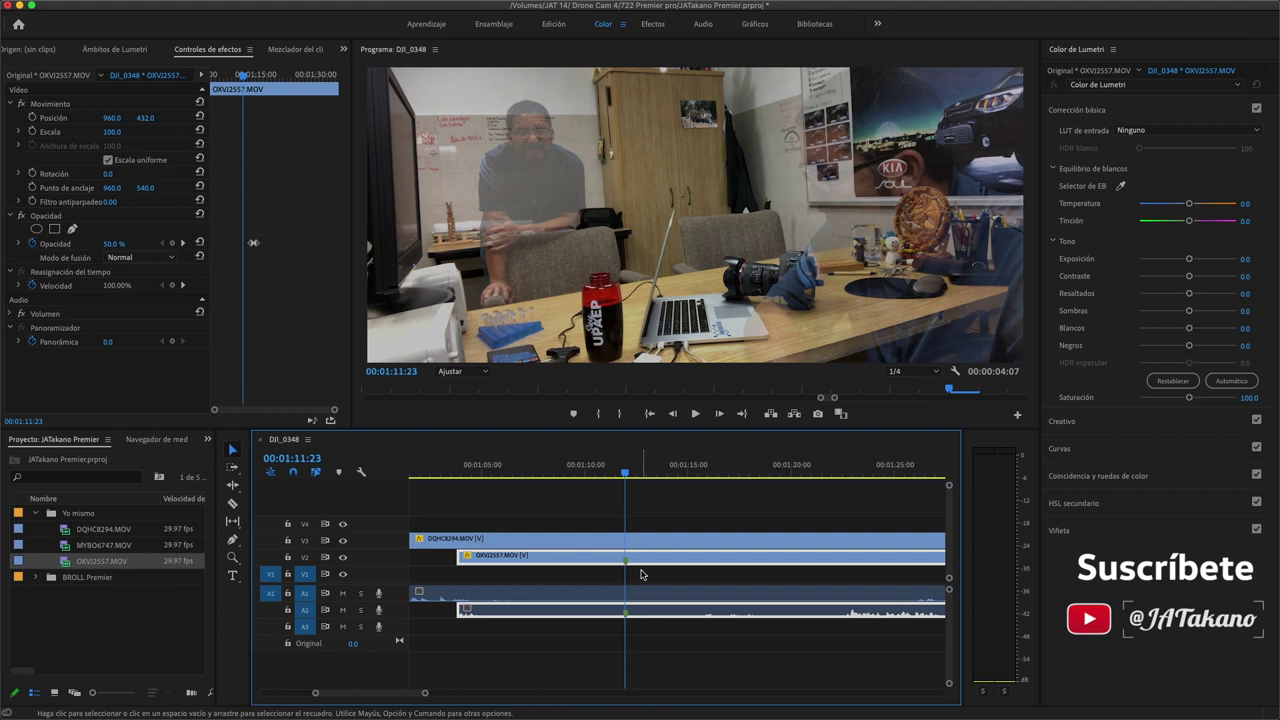
left_click(625, 539)
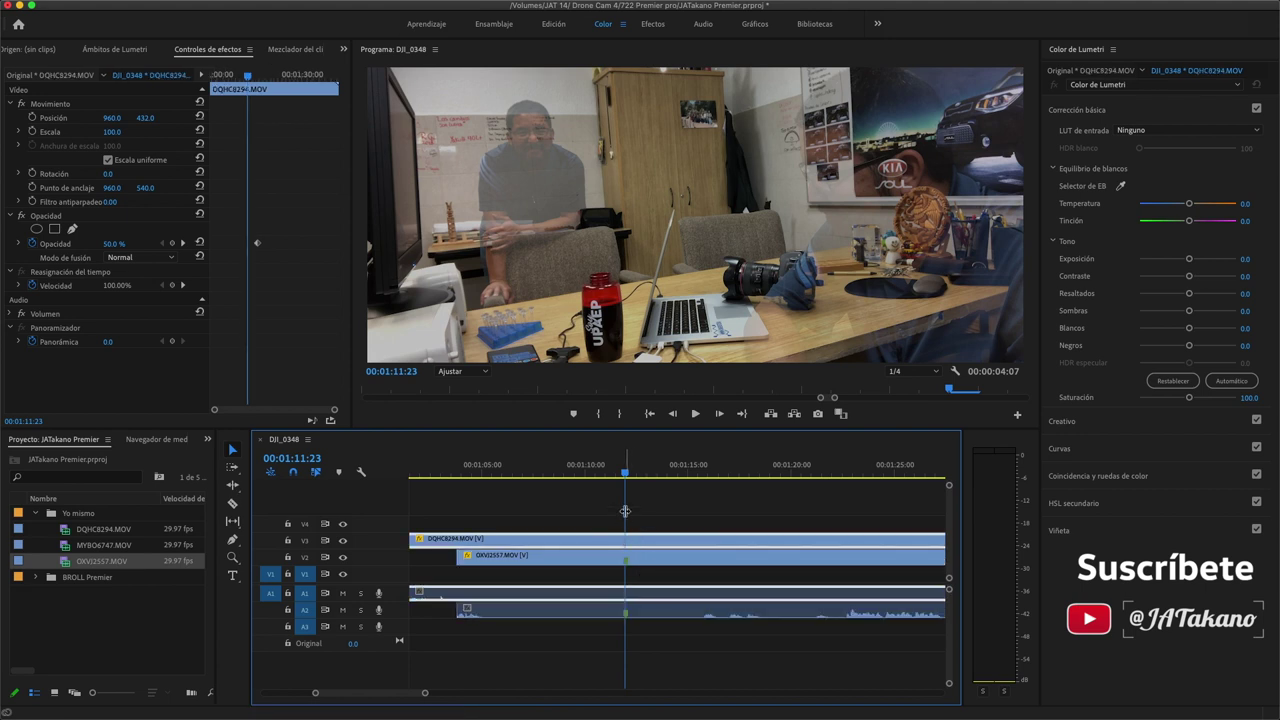
left_click_drag(627, 475, 441, 472)
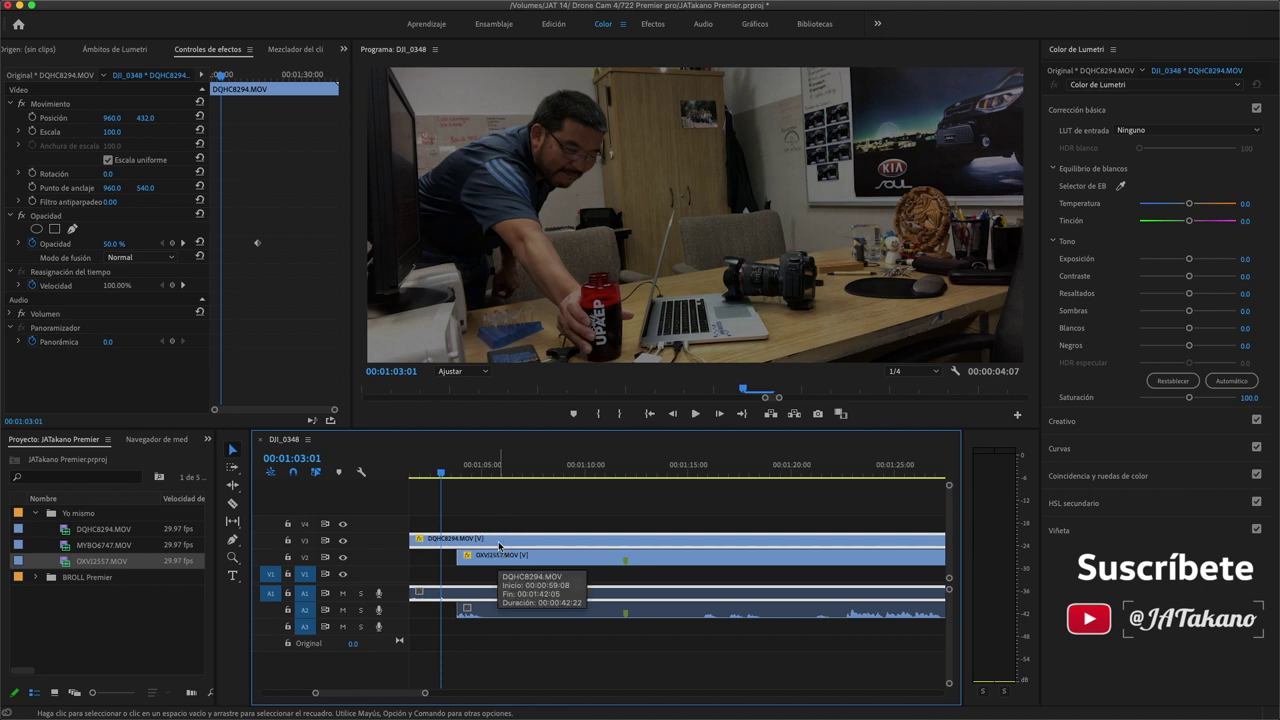
mouse_move(499, 545)
left_mouse_down()
mouse_move(691, 541)
mouse_move(675, 542)
left_mouse_up()
Zoom in and razor-cut both stacked clips at the same frame near 00:01:10:18
key("z")
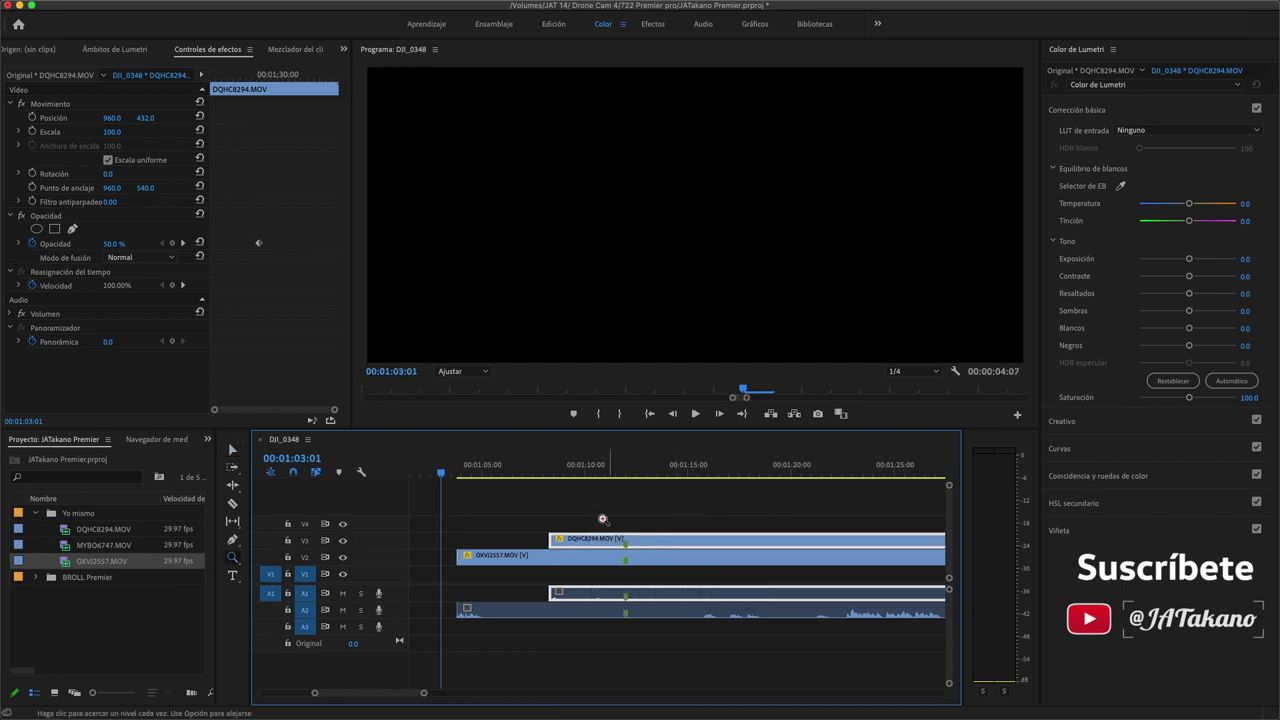
left_click_drag(547, 528, 708, 606)
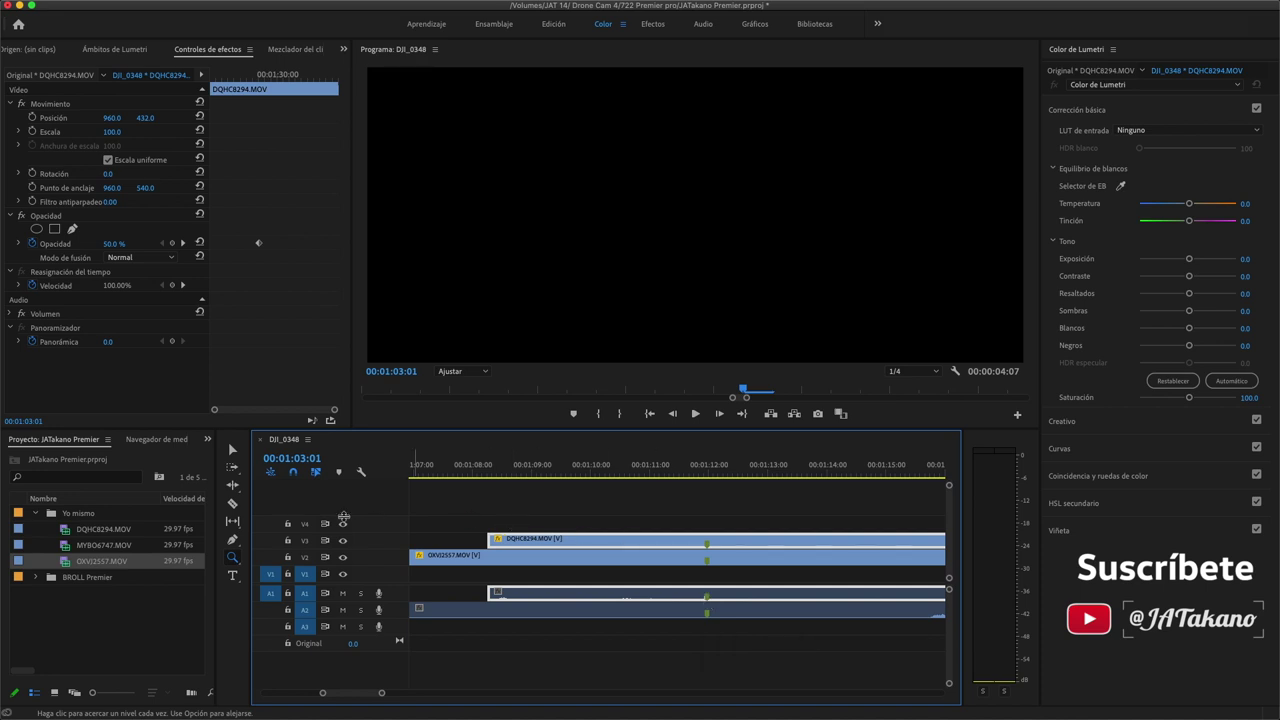
left_click(232, 504)
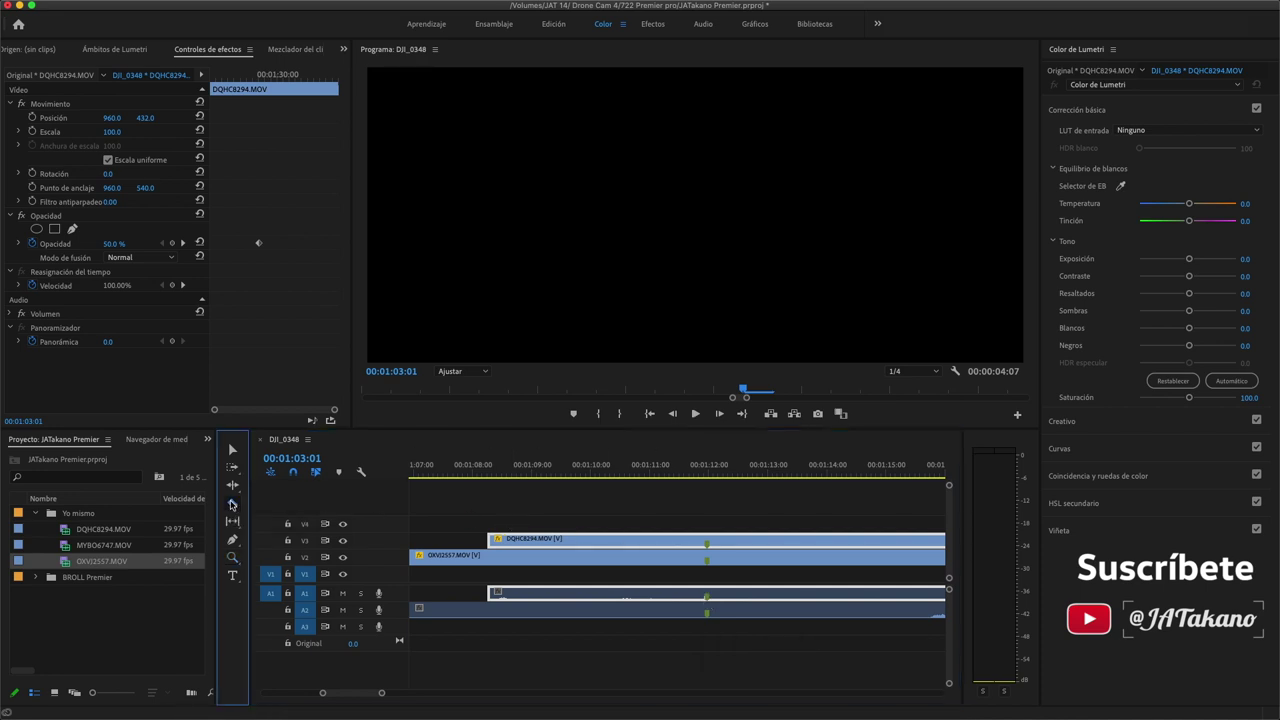
left_click(631, 539)
left_click(631, 556)
Select all clip pieces before the cut and delete them
key("v")
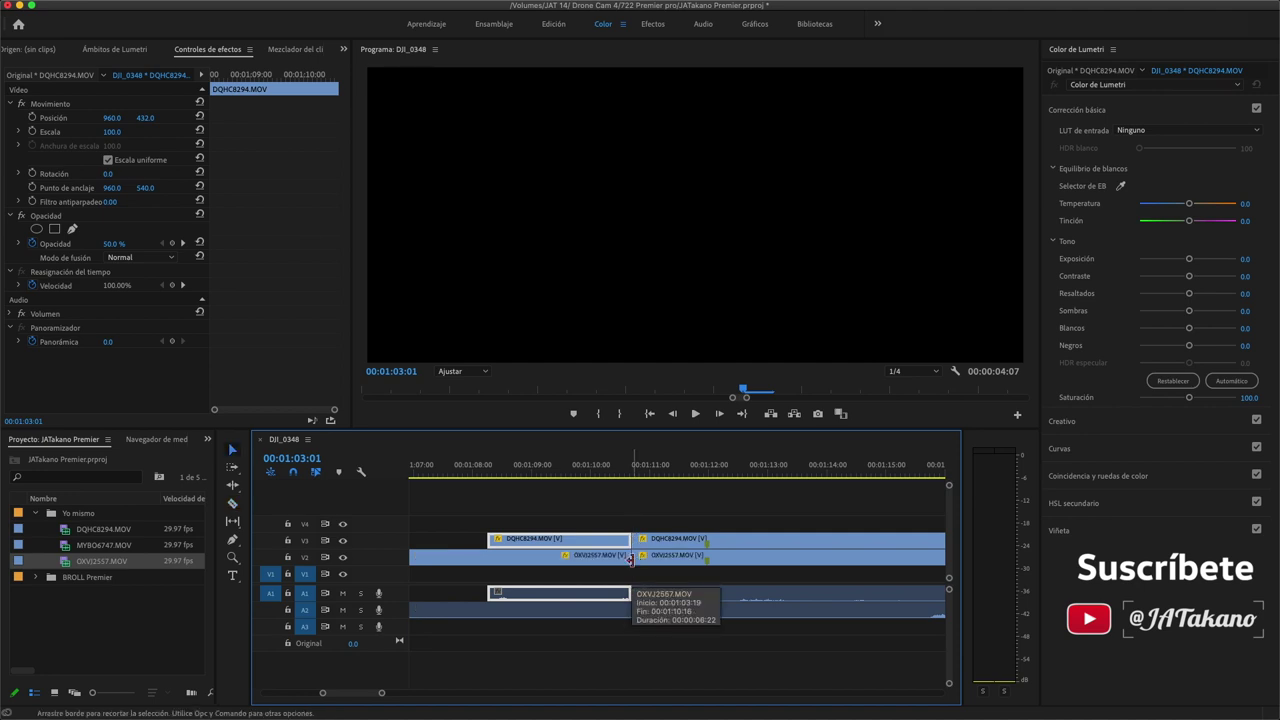
left_click_drag(600, 514, 556, 611)
key("Delete")
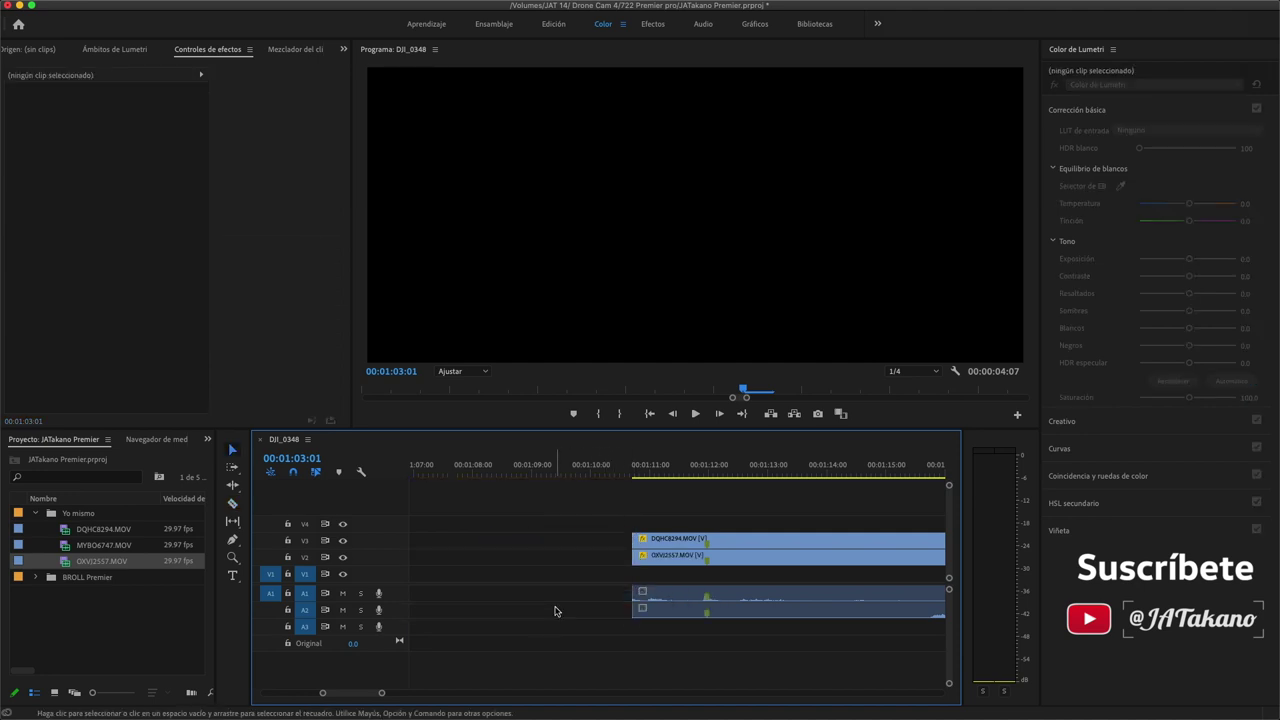
scroll(556, 611, "down", 3)
Scrub the playhead to 00:01:11:23, where the bottle is set on the desk
left_click(516, 469)
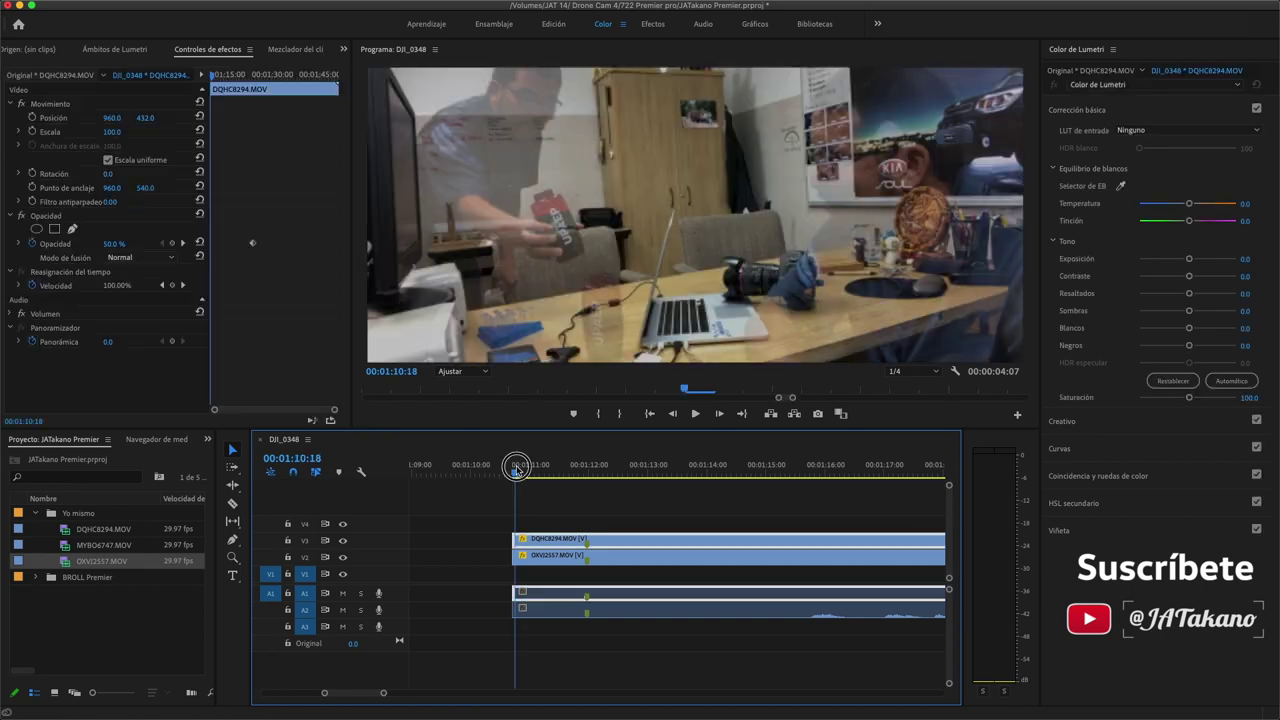
left_click_drag(516, 469, 578, 475)
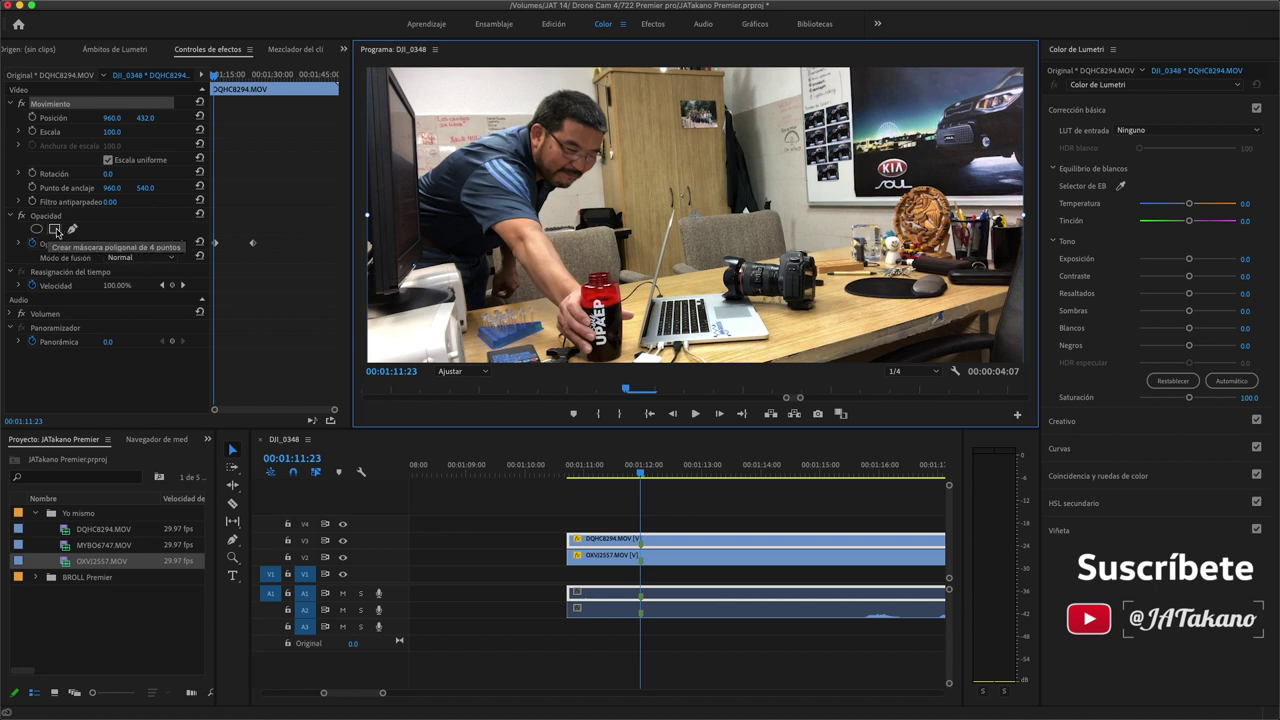
Add a rectangle mask to DQHC8294 and drag its points to cover the left side diagonally
left_click(56, 230)
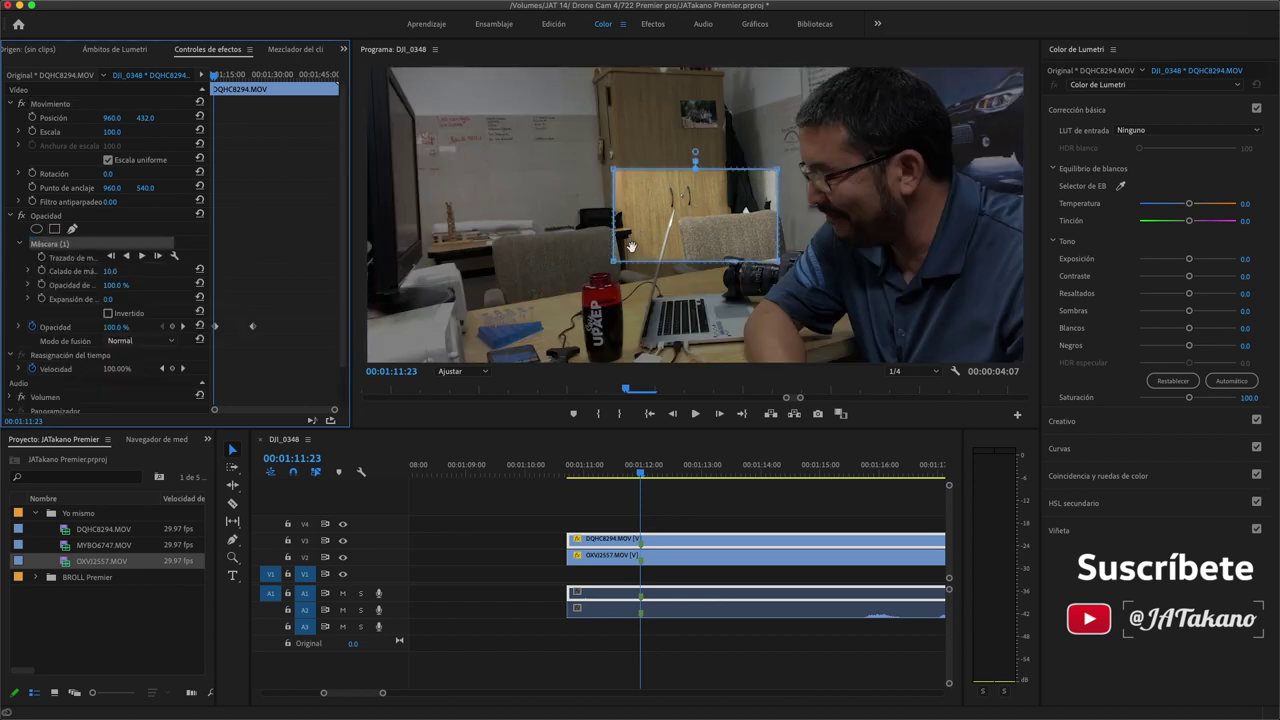
left_click_drag(614, 263, 503, 286)
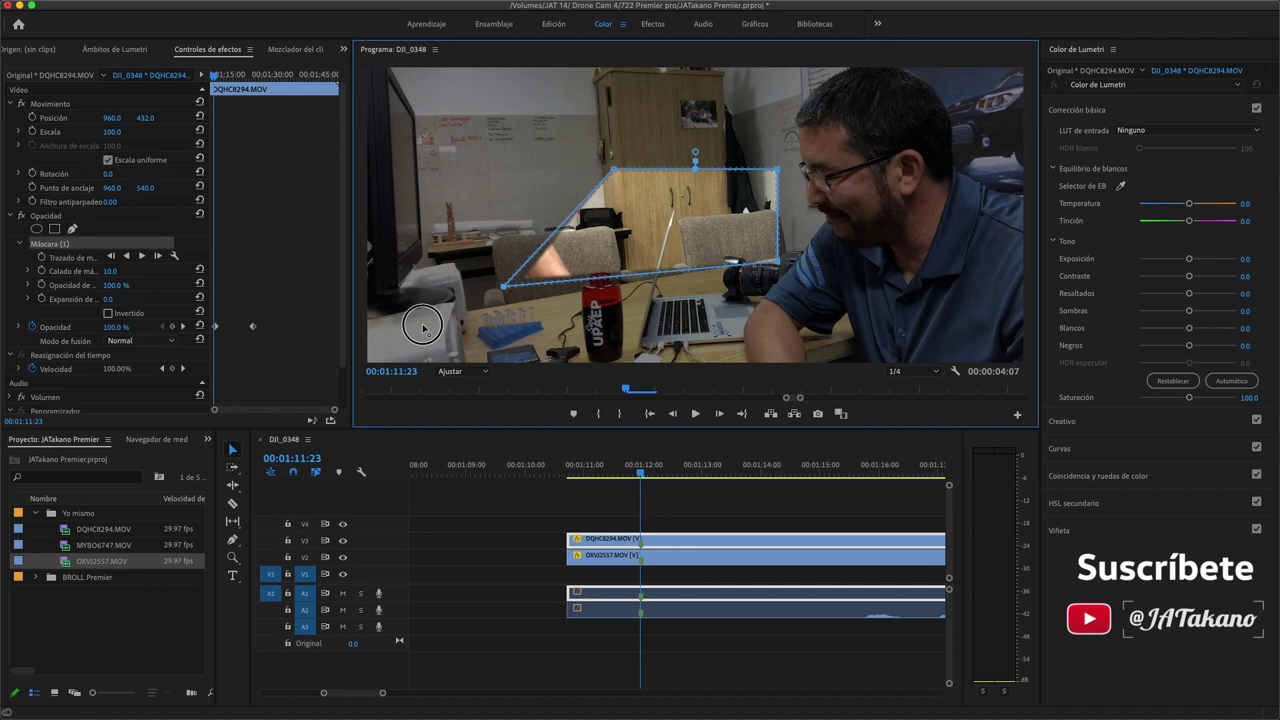
left_click_drag(423, 328, 370, 358)
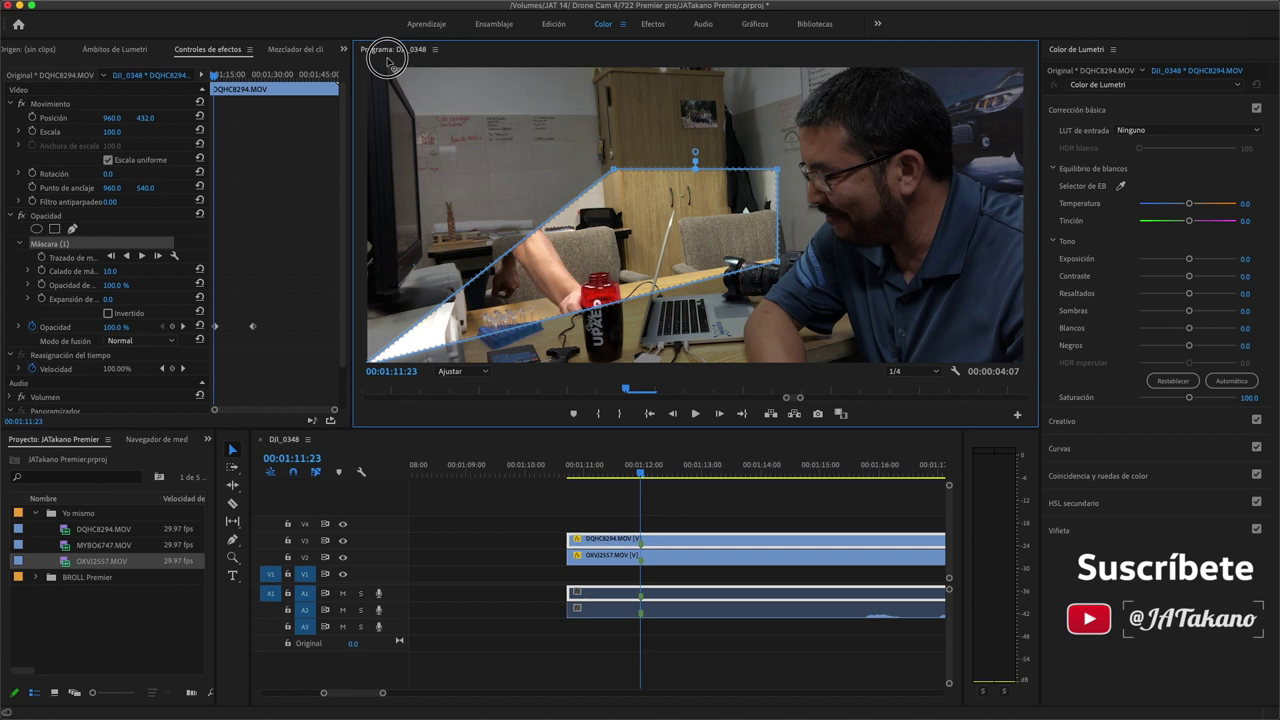
left_click_drag(387, 60, 365, 67)
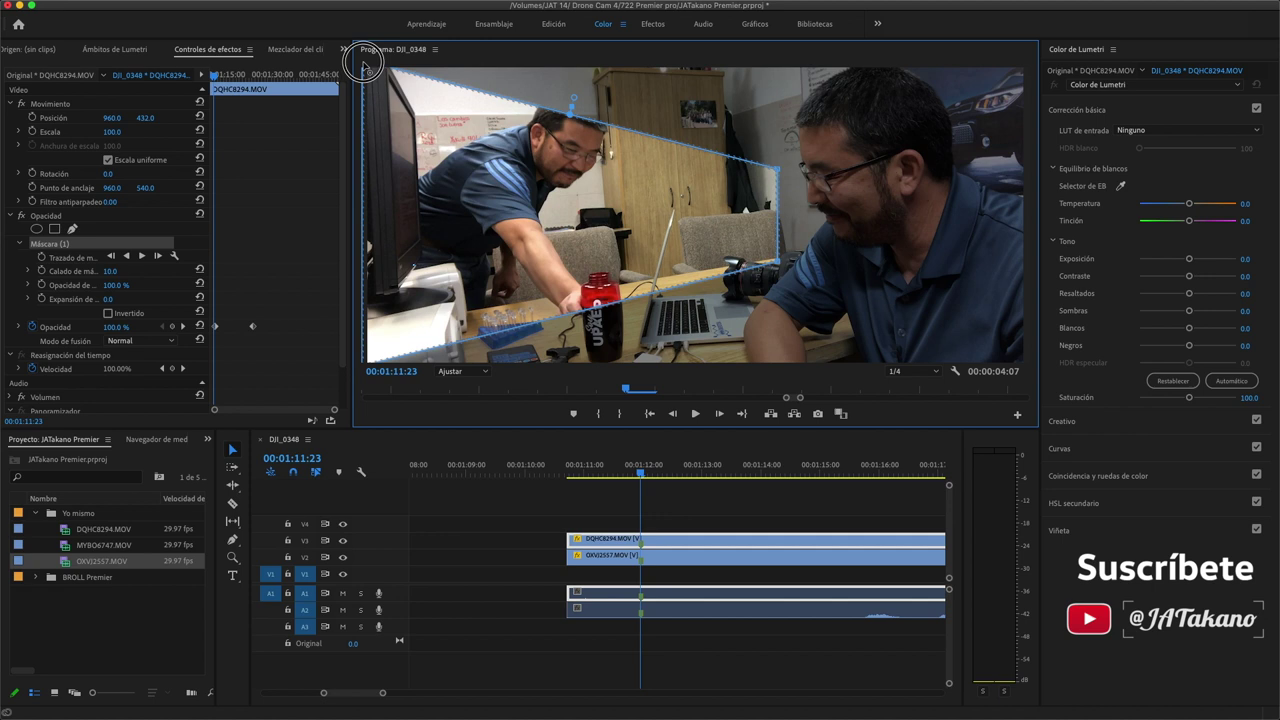
left_click_drag(364, 66, 296, 45)
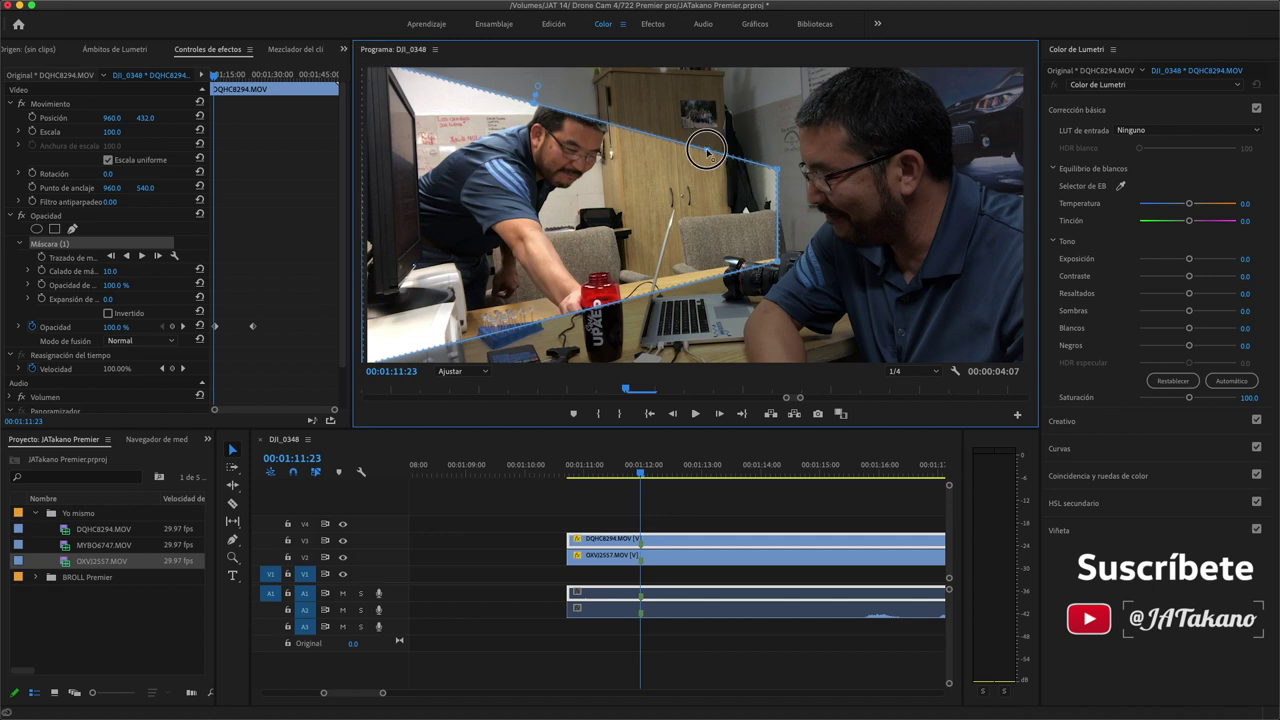
left_click_drag(706, 150, 724, 52)
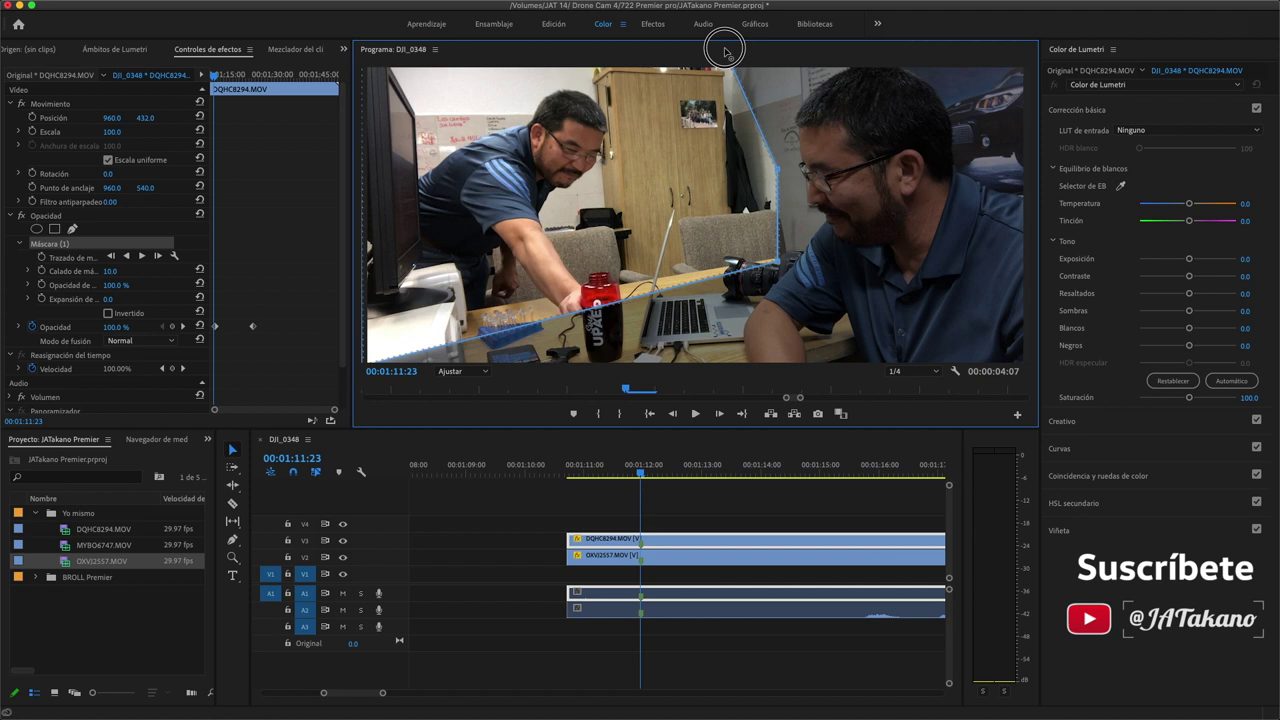
left_click_drag(724, 51, 703, 166)
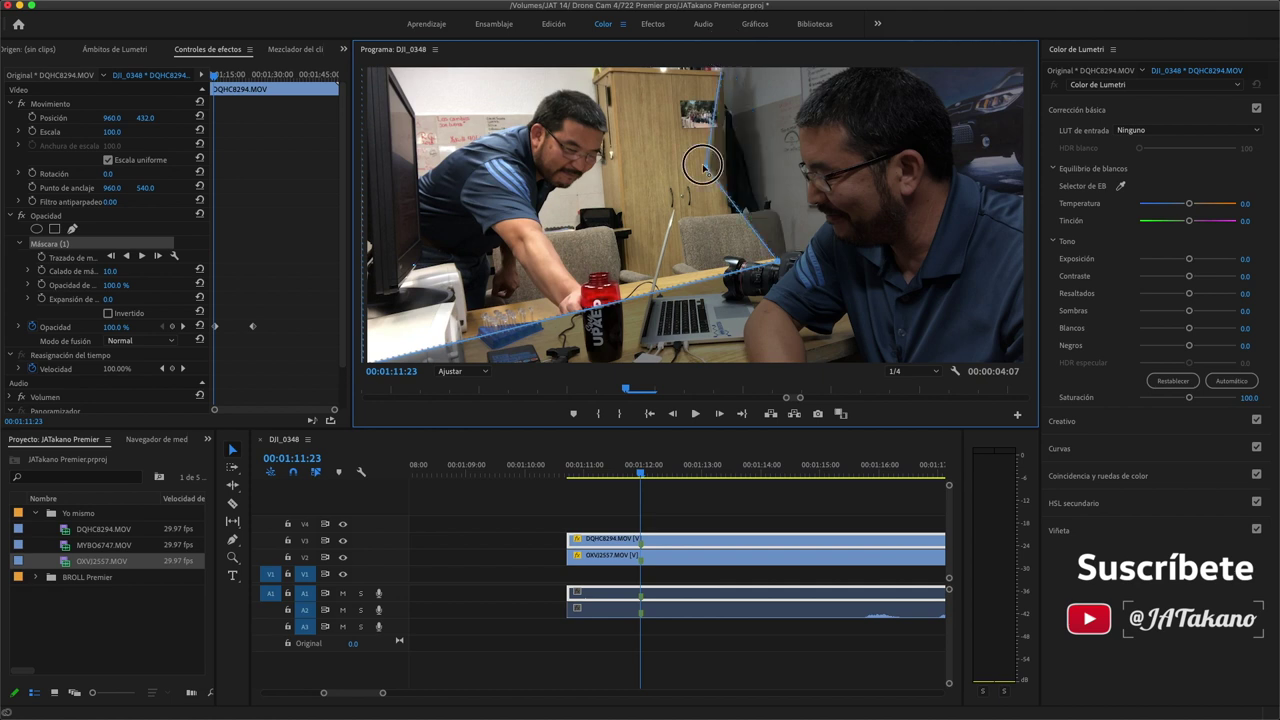
left_click_drag(703, 166, 627, 376)
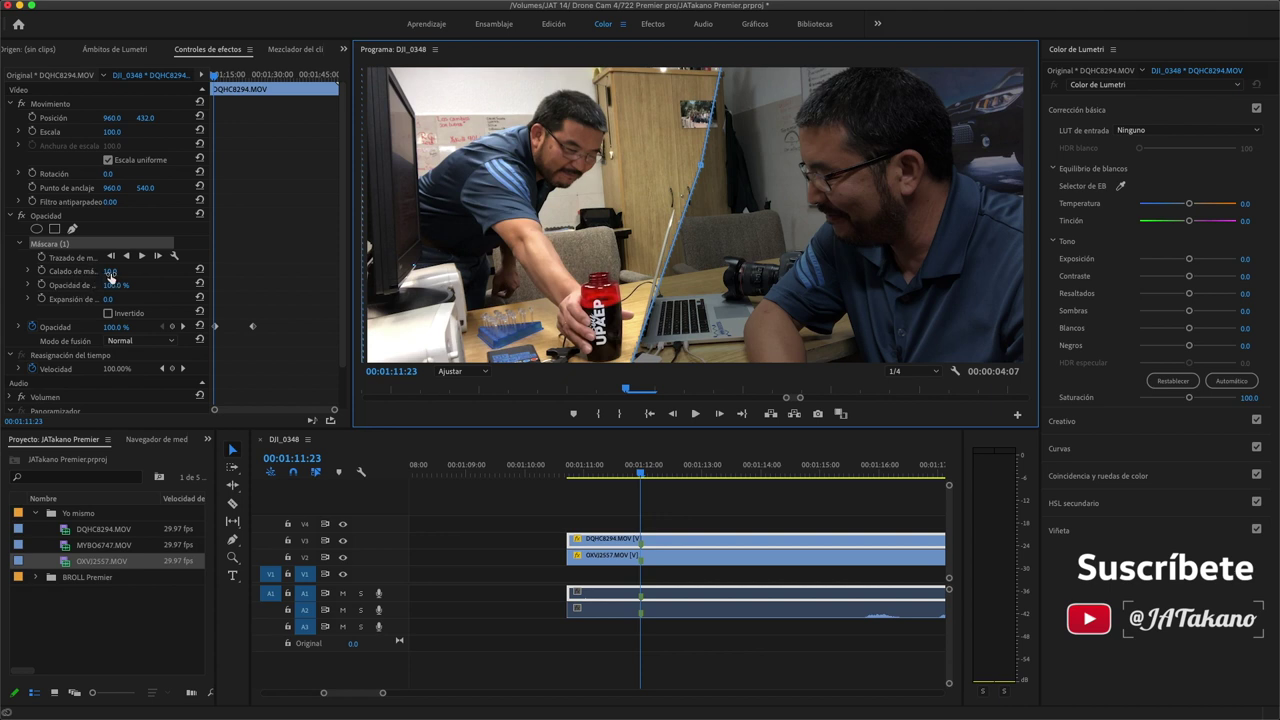
Raise the DQHC8294 Mask Feather from 15.0 to 185.0
left_click(111, 272)
type("15")
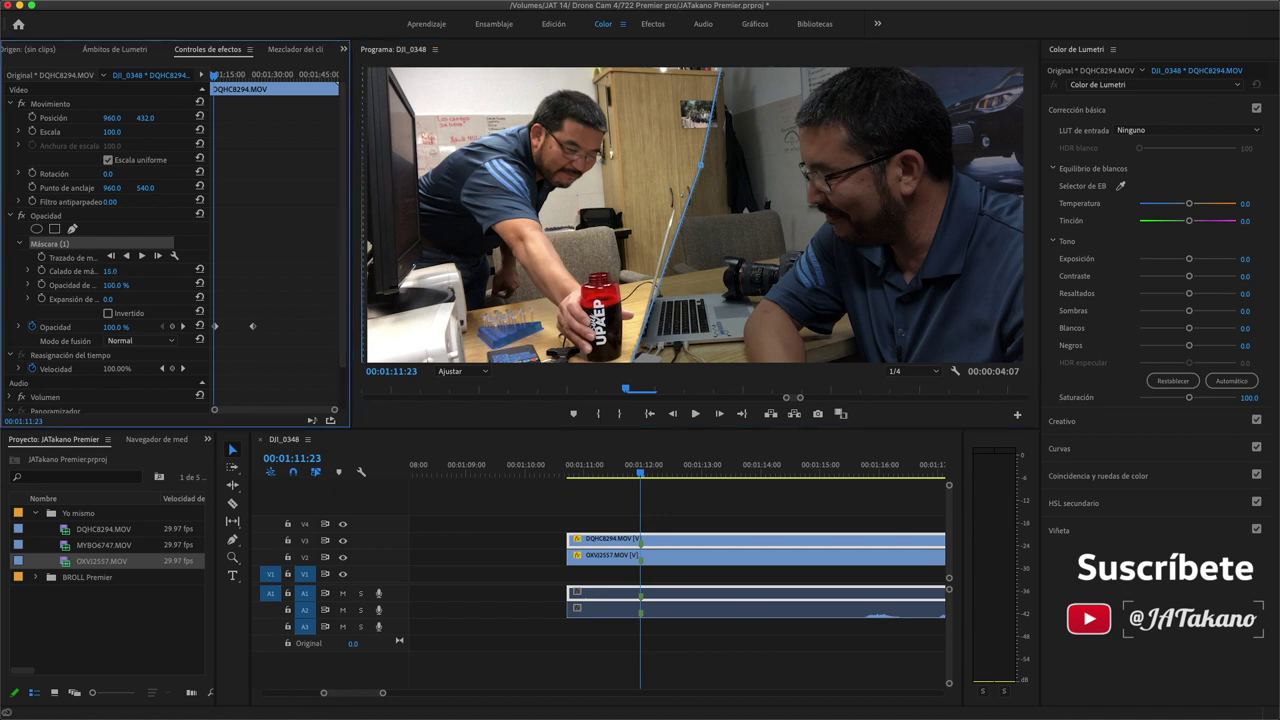
left_click_drag(111, 272, 180, 272)
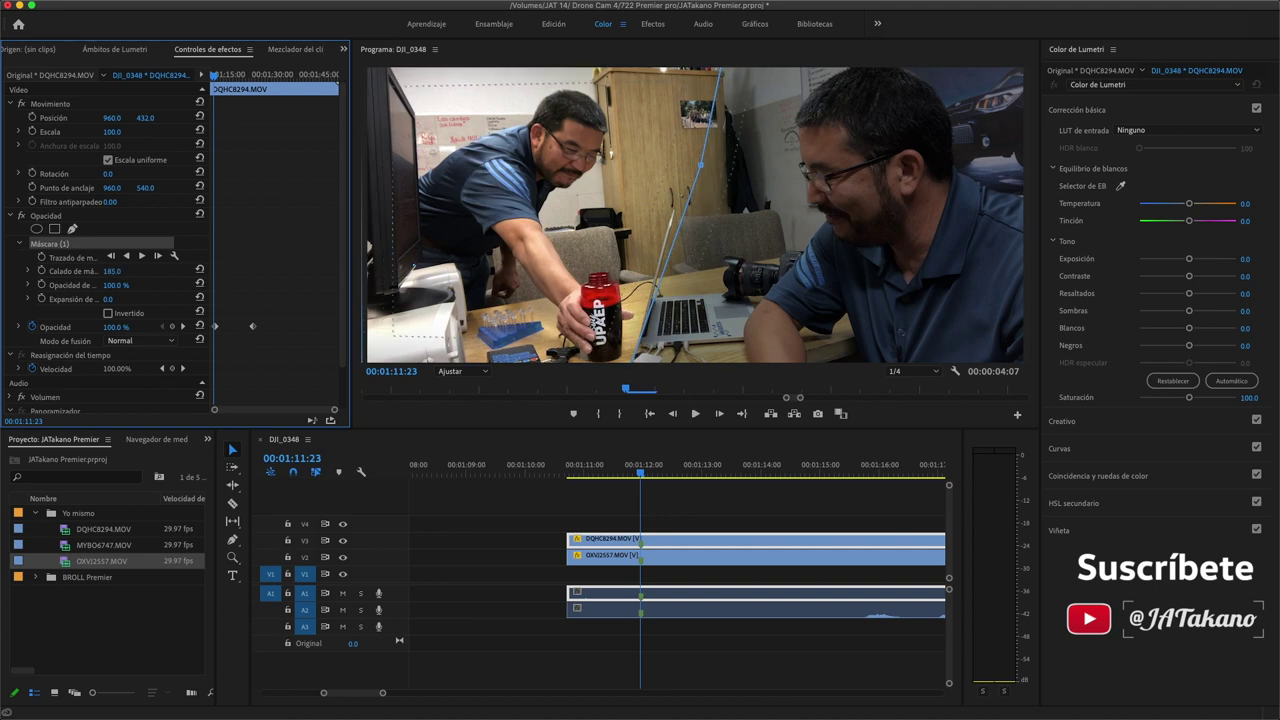
Set OXVJ2557 to 100% opacity and scrub around 00:01:11 to check the composite
left_click(640, 558)
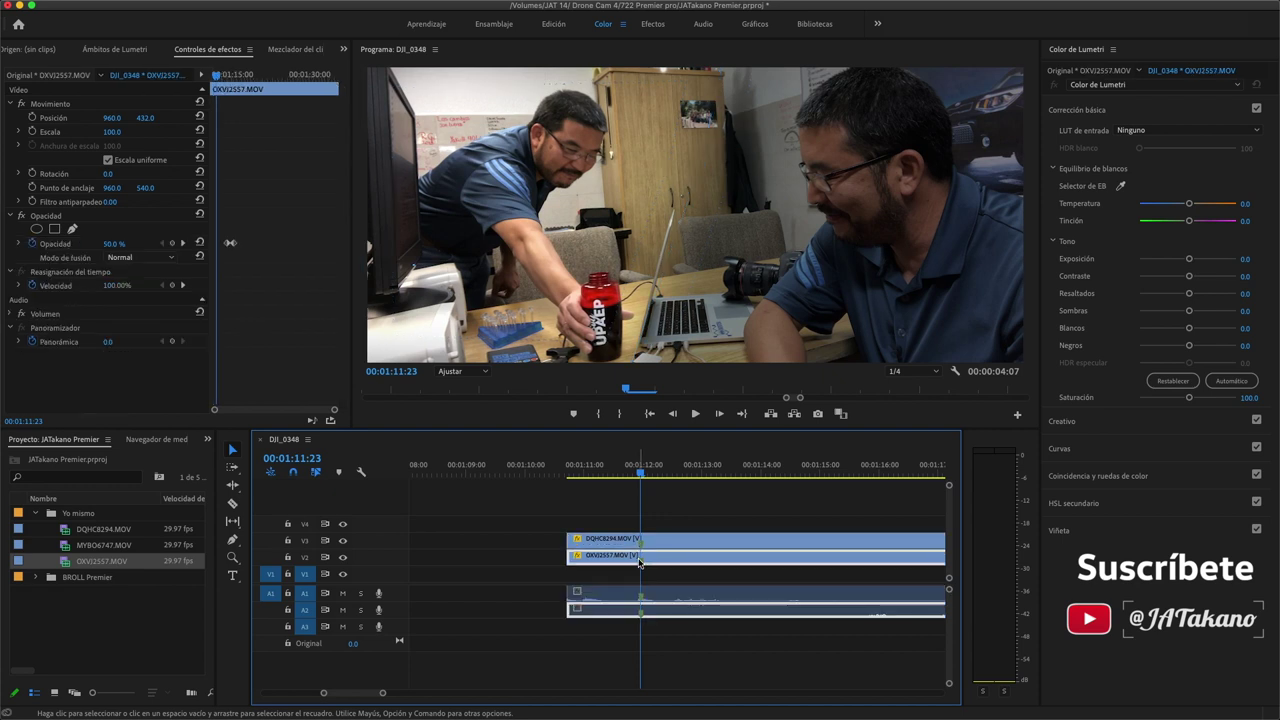
left_click(116, 243)
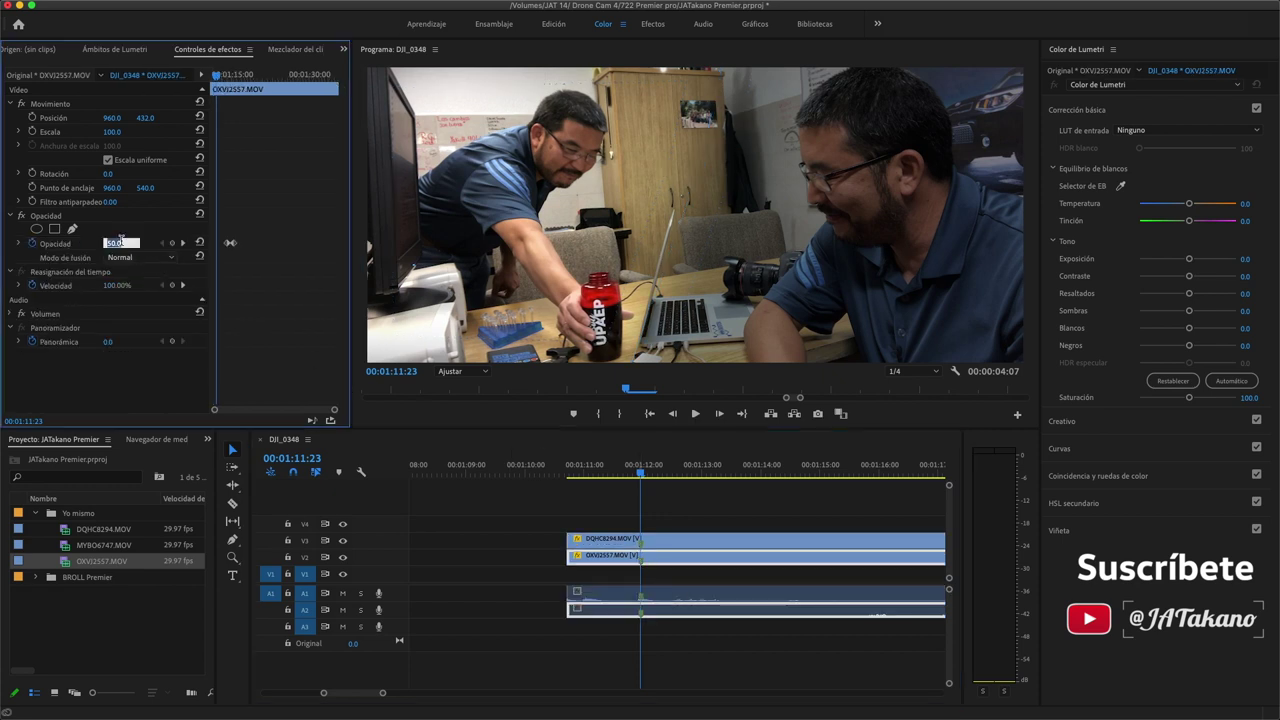
type("1")
key("Return")
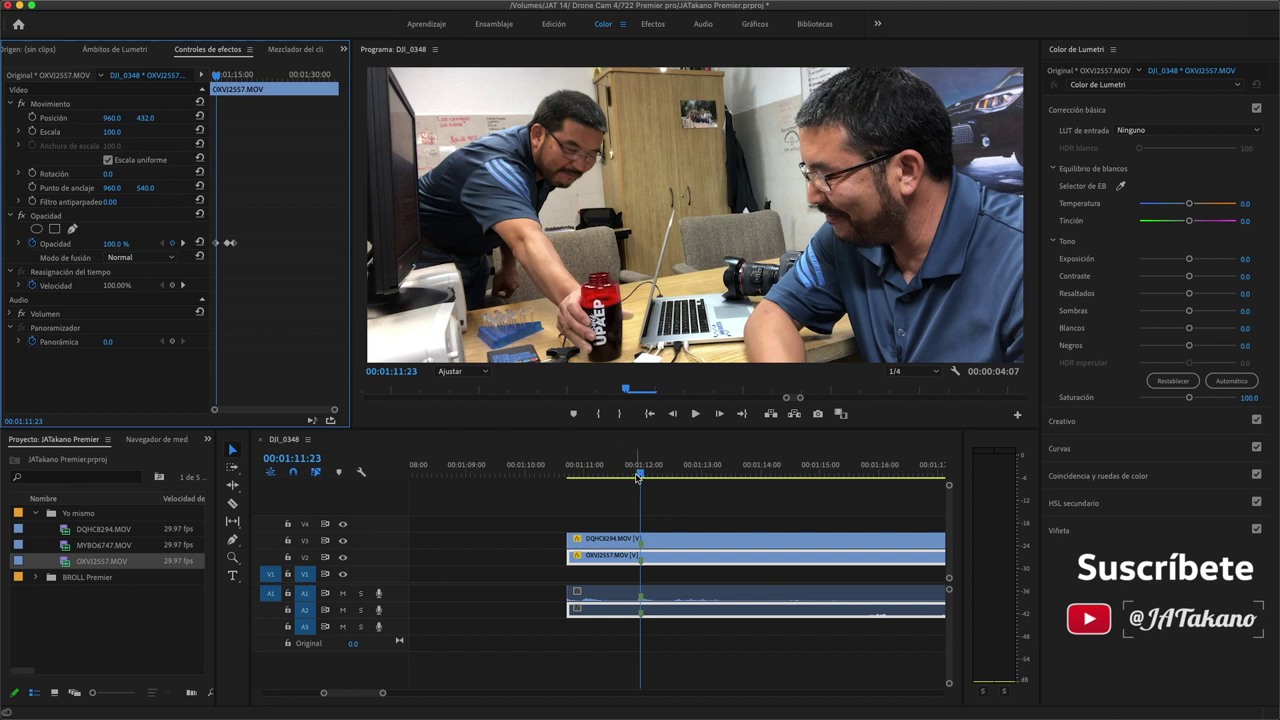
left_click(619, 473)
left_click_drag(619, 473, 651, 471)
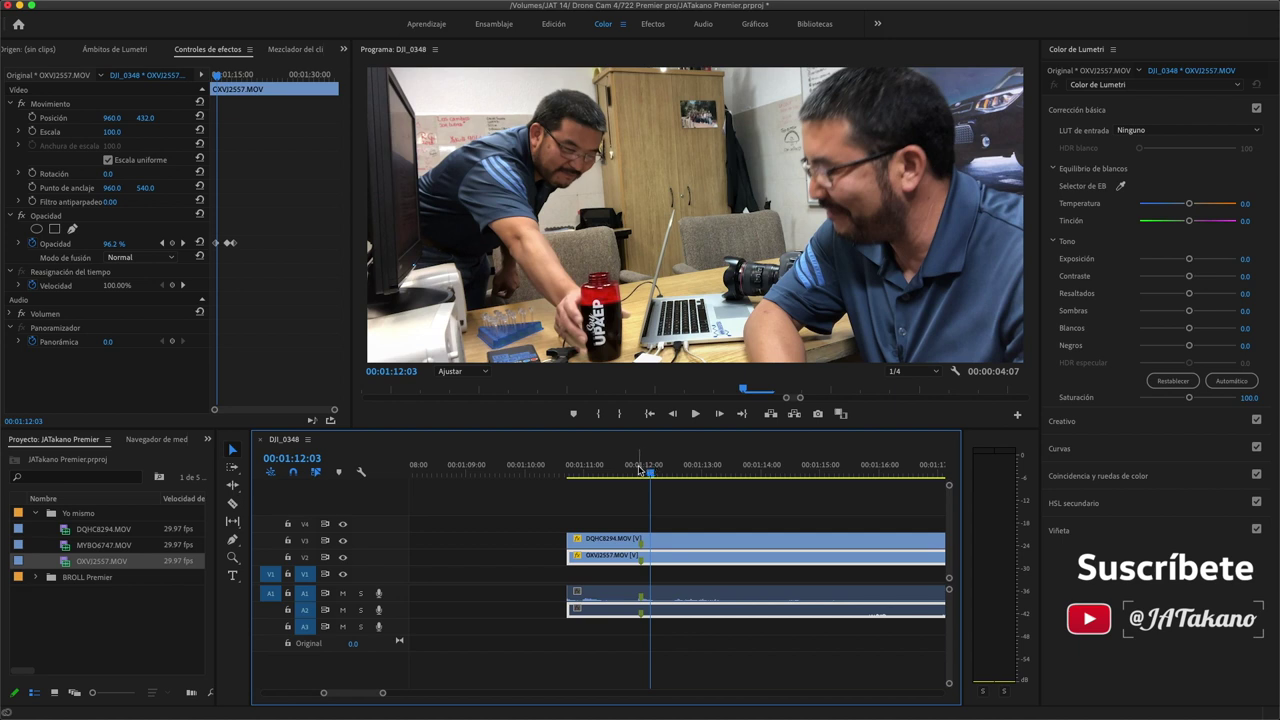
left_click_drag(651, 470, 591, 469)
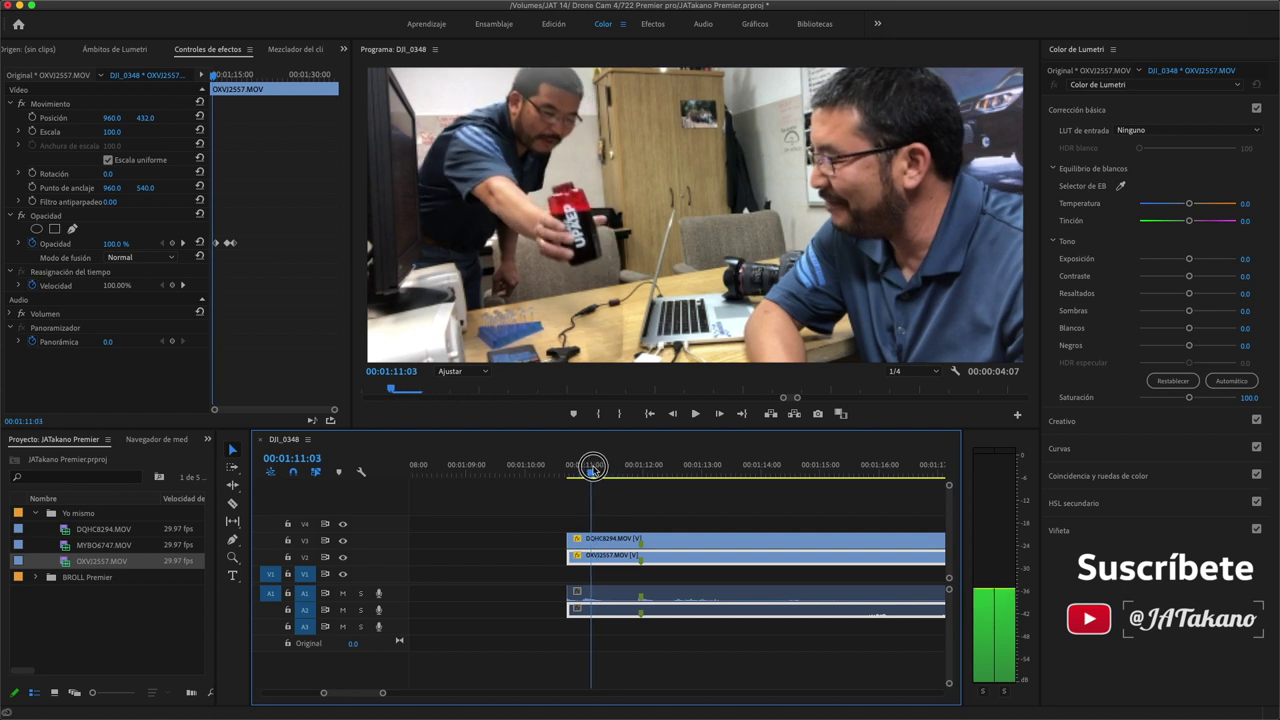
At 00:01:11:03, select DQHC8294's Mask (1) and drag the mask path's lower point down
left_click(593, 540)
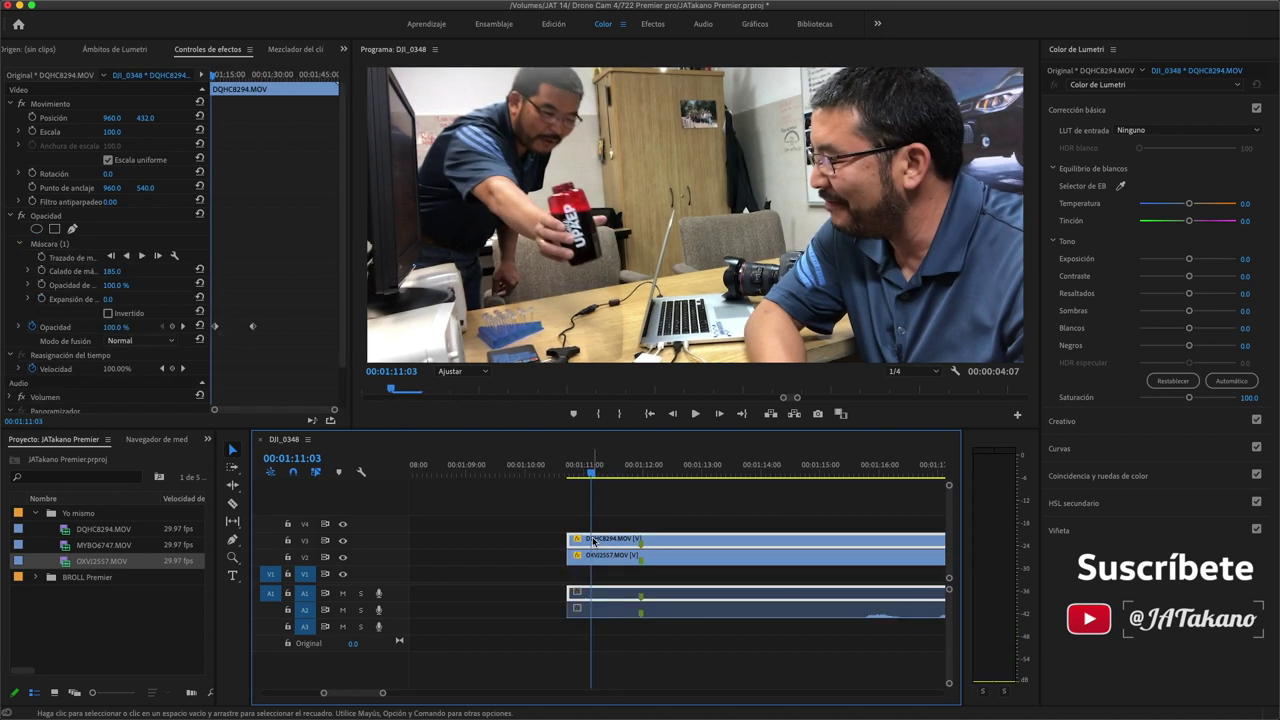
left_click(48, 248)
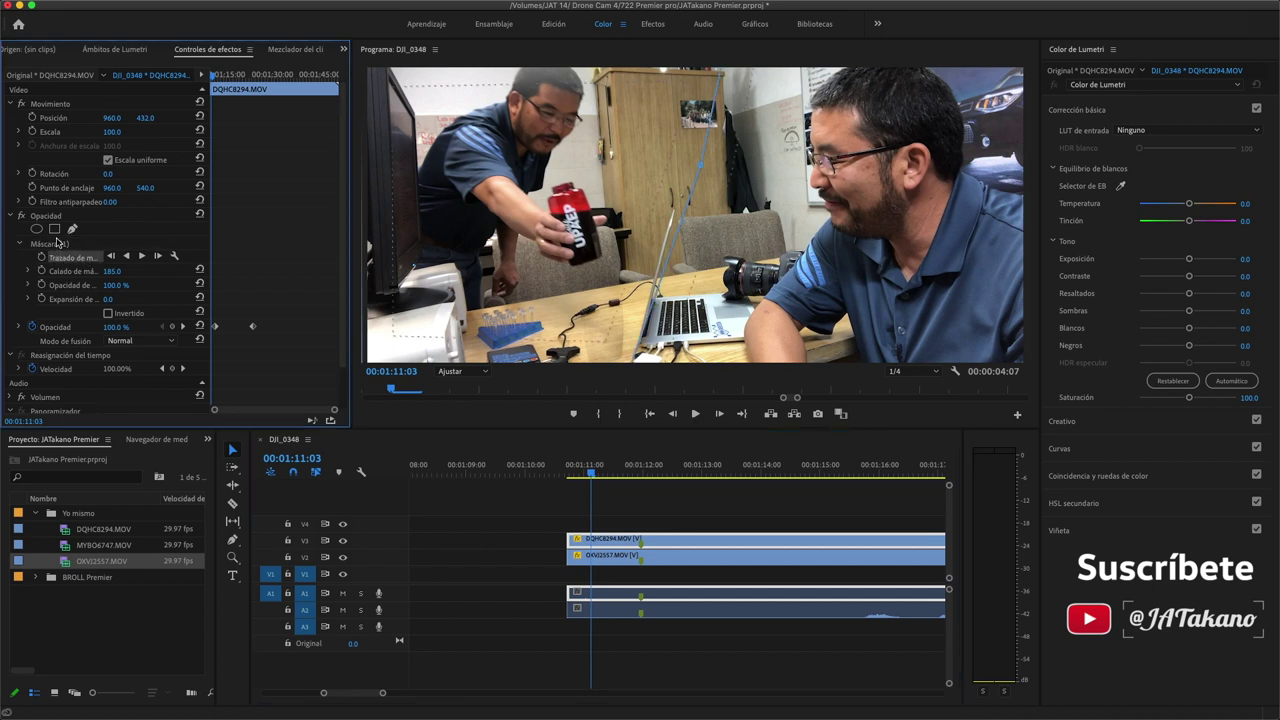
left_click(641, 339)
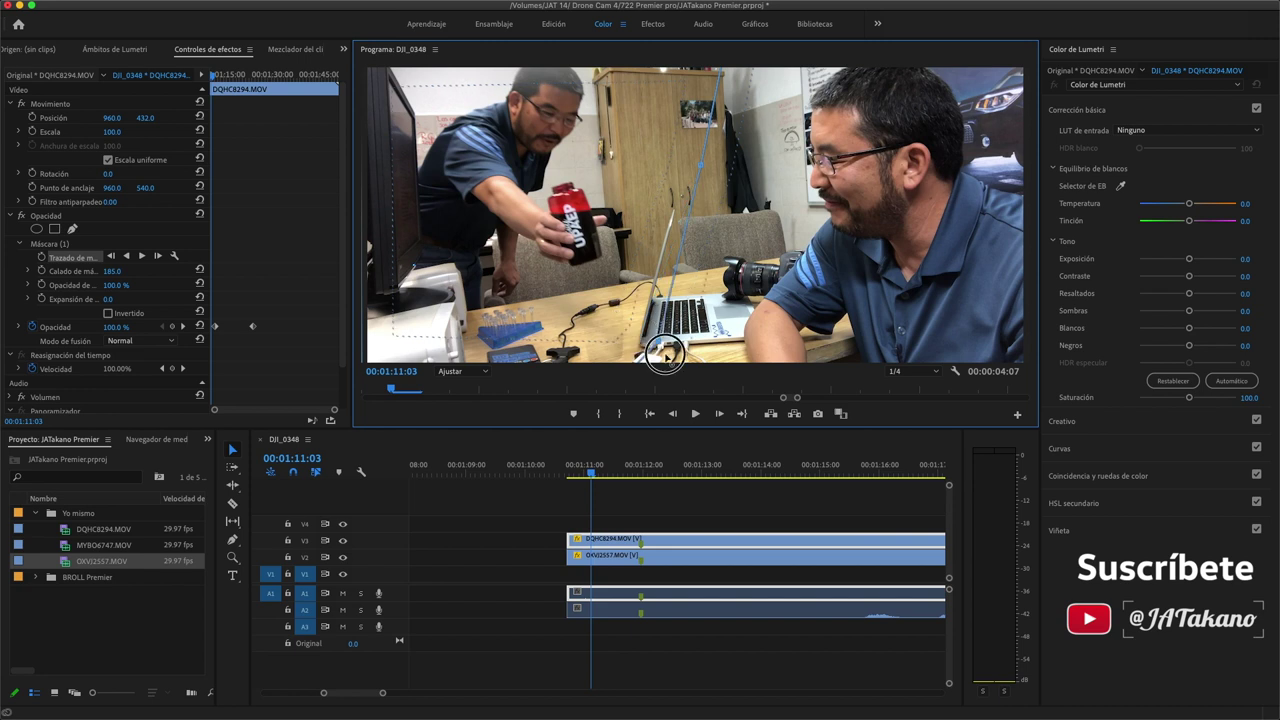
left_click_drag(664, 355, 670, 376)
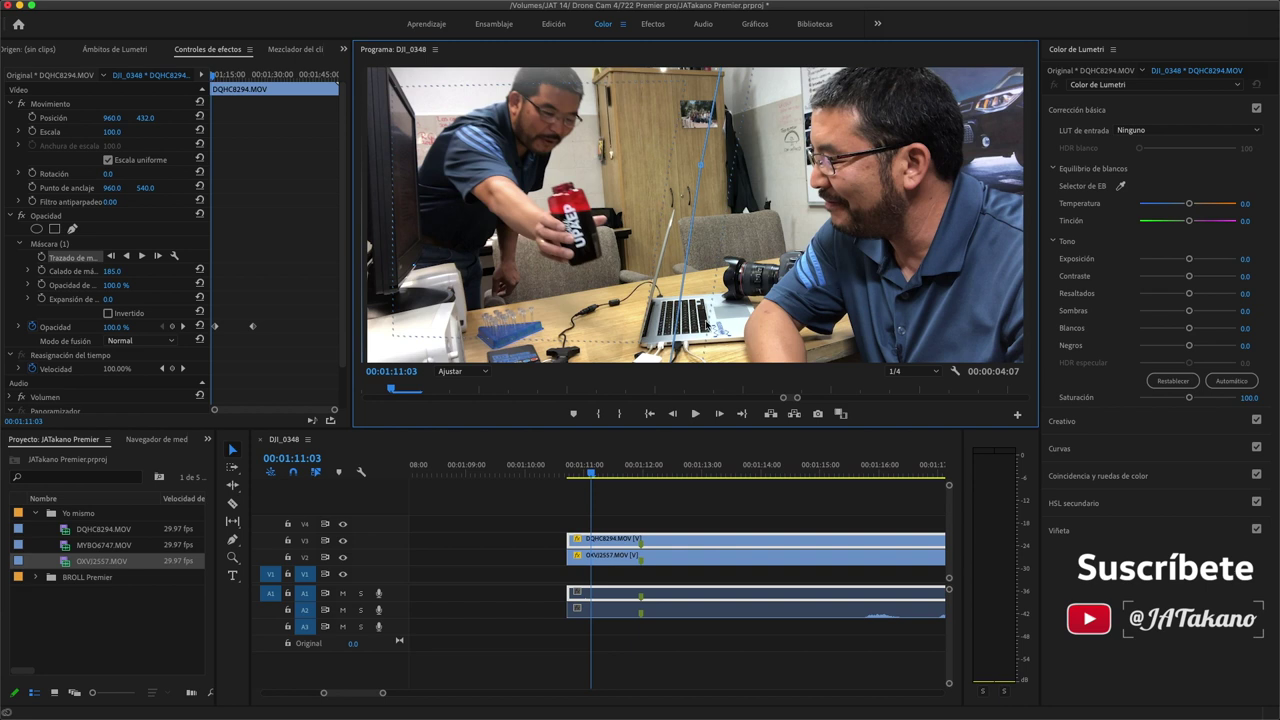
Change the Program monitor magnification to 75%, then 50%, then 25%
left_click(465, 371)
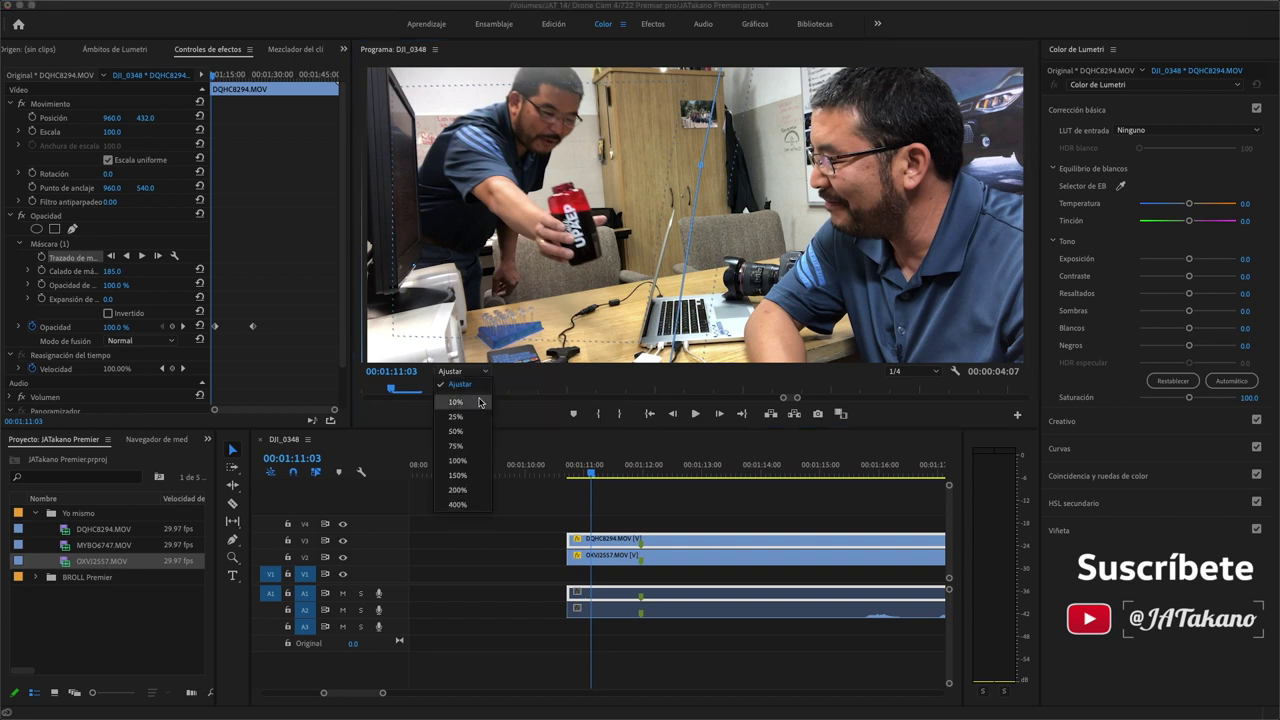
left_click(470, 445)
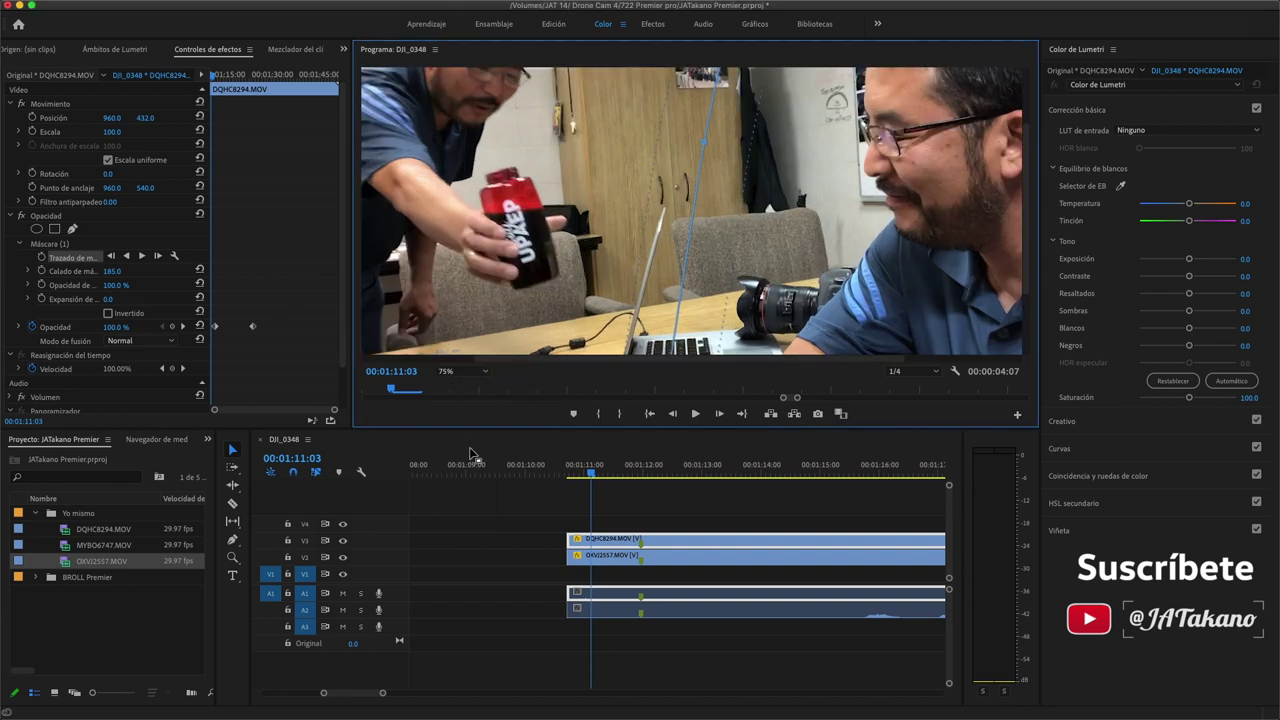
left_click(463, 371)
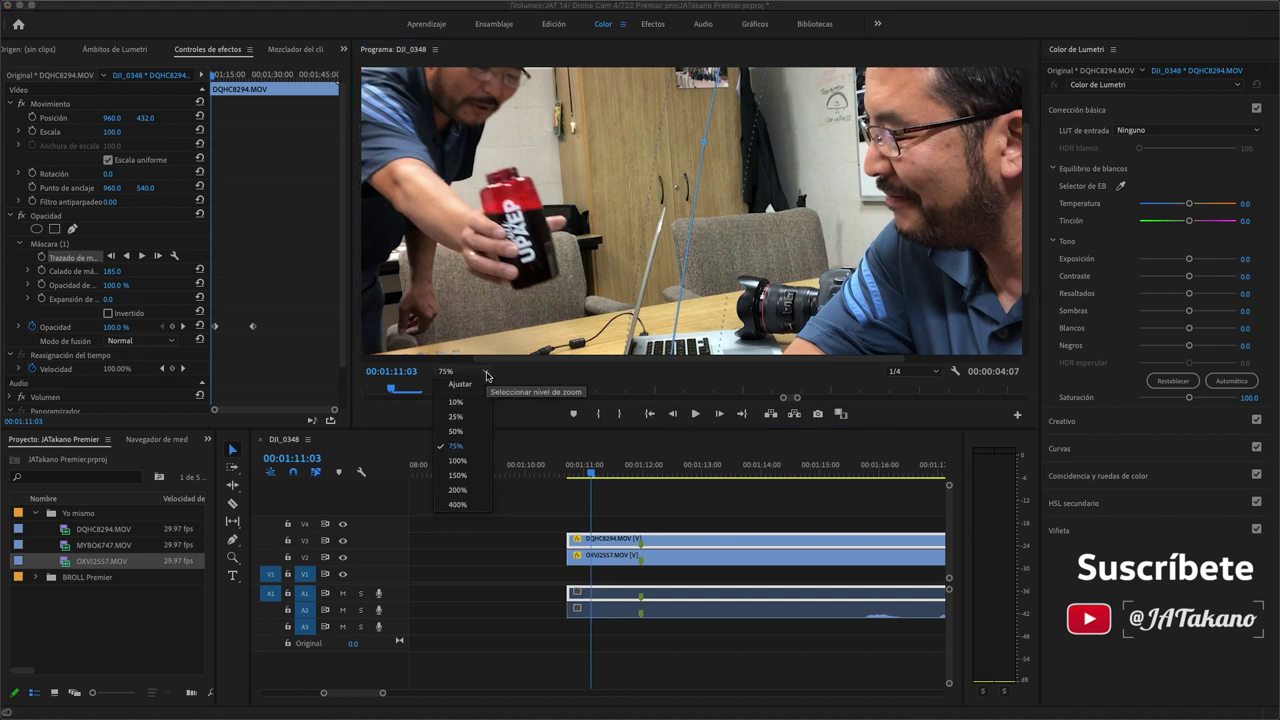
left_click(473, 433)
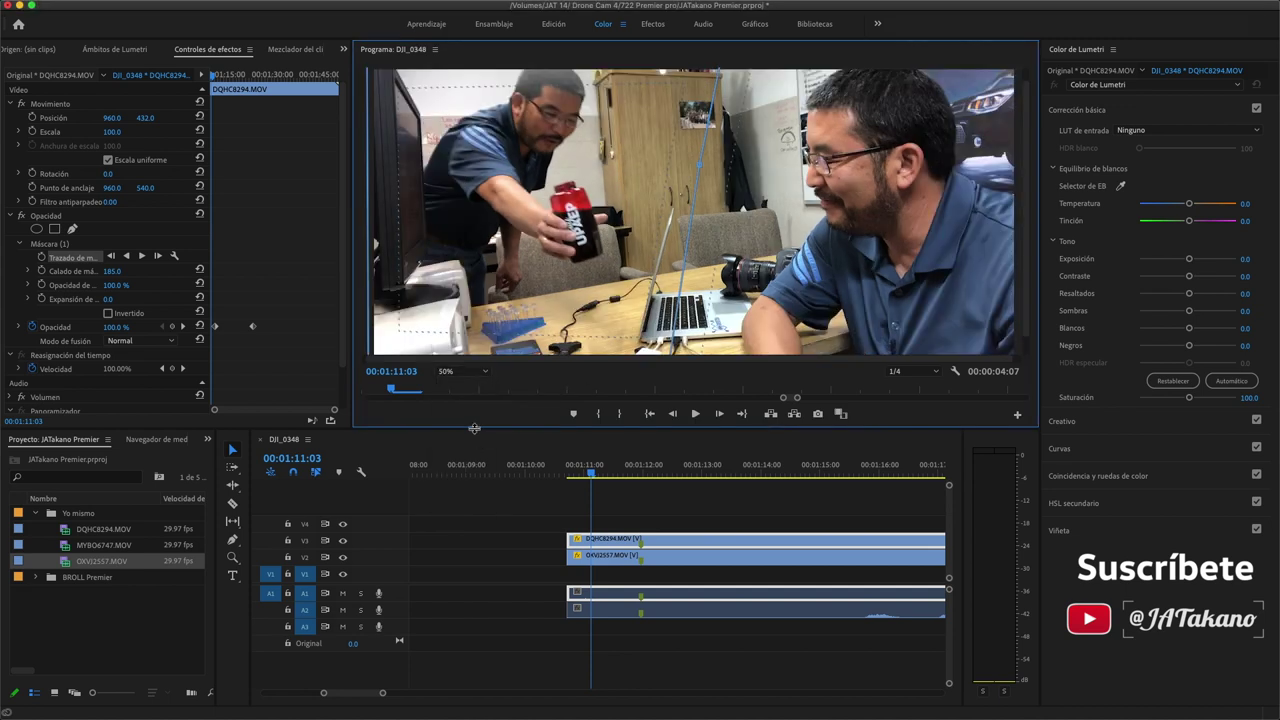
left_click(488, 375)
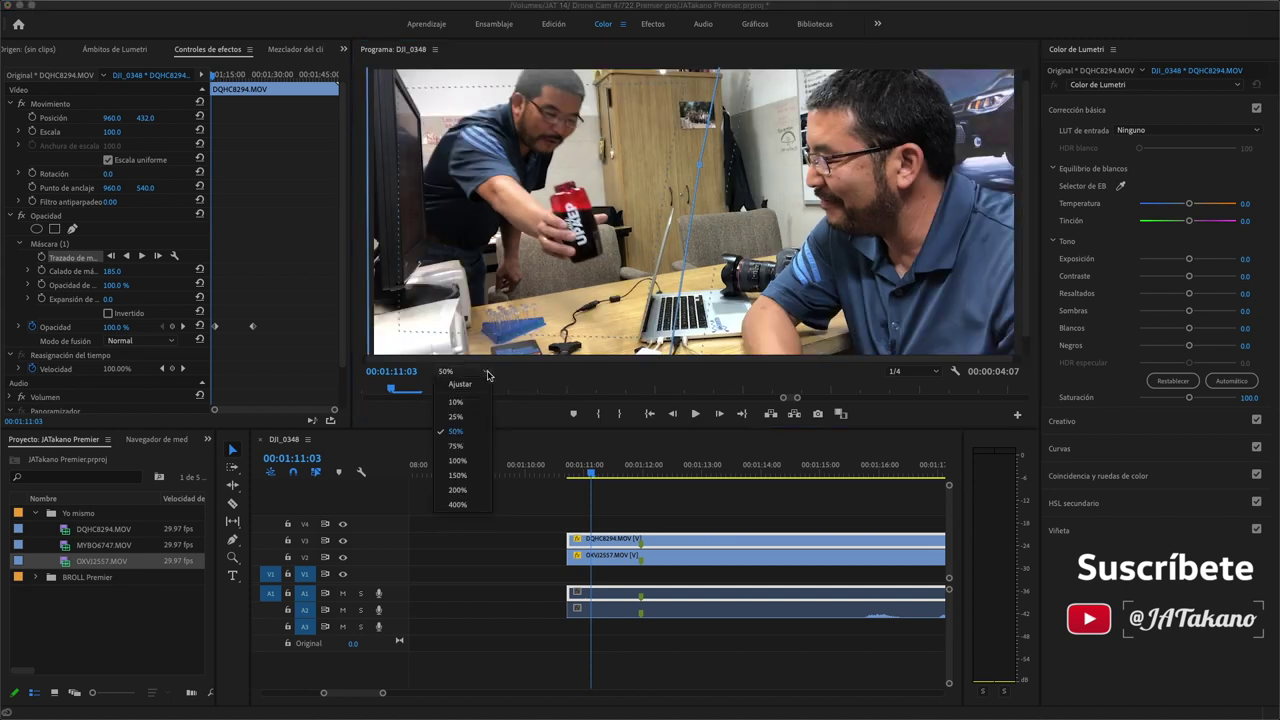
left_click(456, 416)
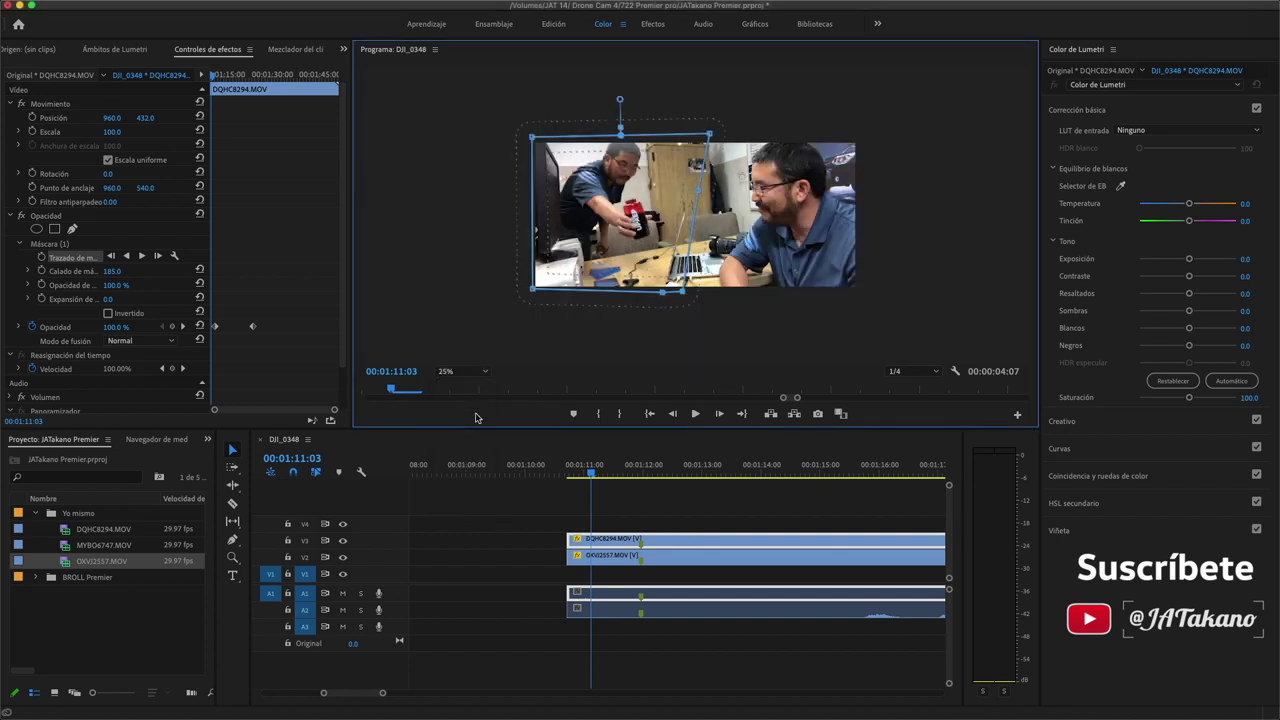
Drag the mask's bottom, lower-left, top-left and top-right corners outward beyond the frame edges
left_click(663, 297)
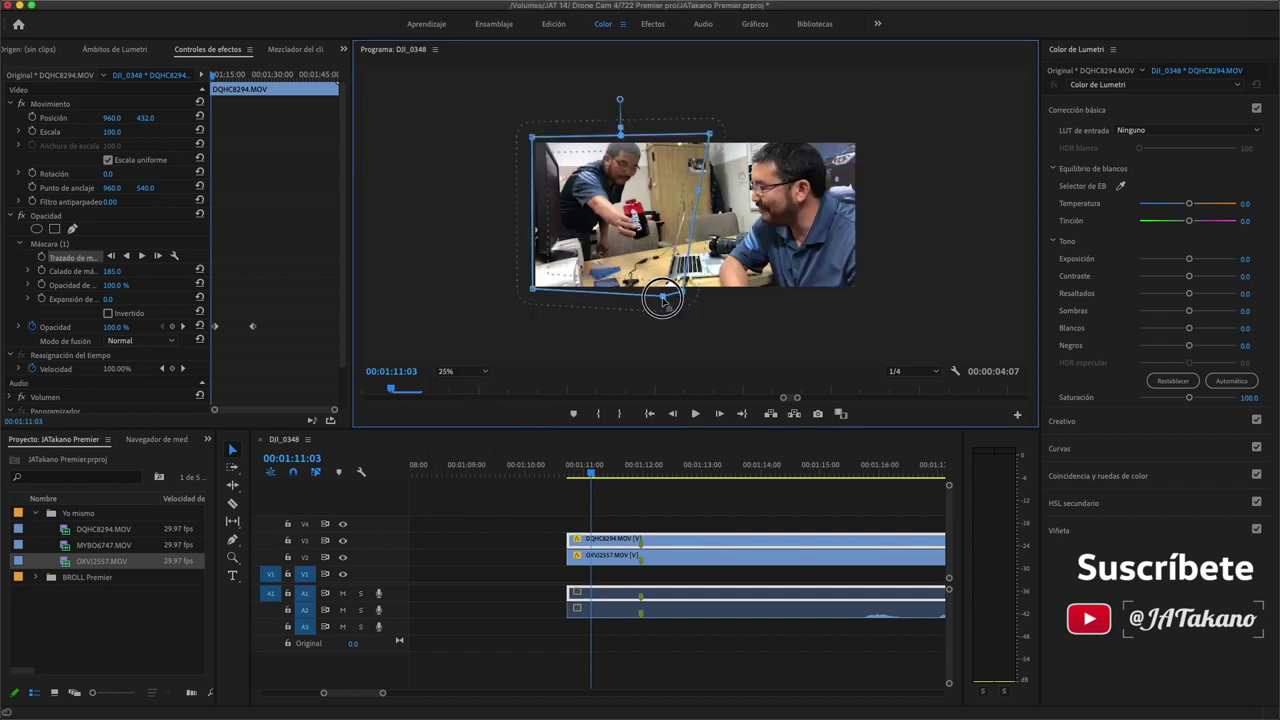
left_click_drag(663, 297, 661, 317)
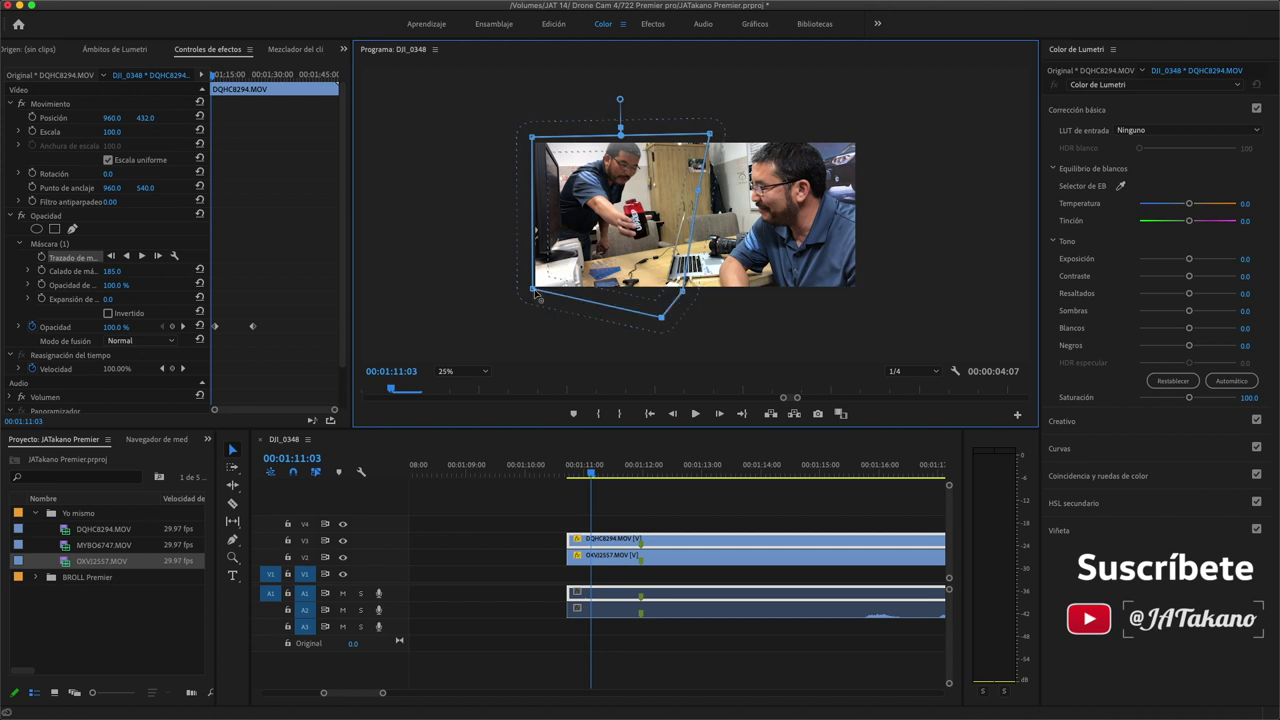
left_click_drag(533, 289, 491, 319)
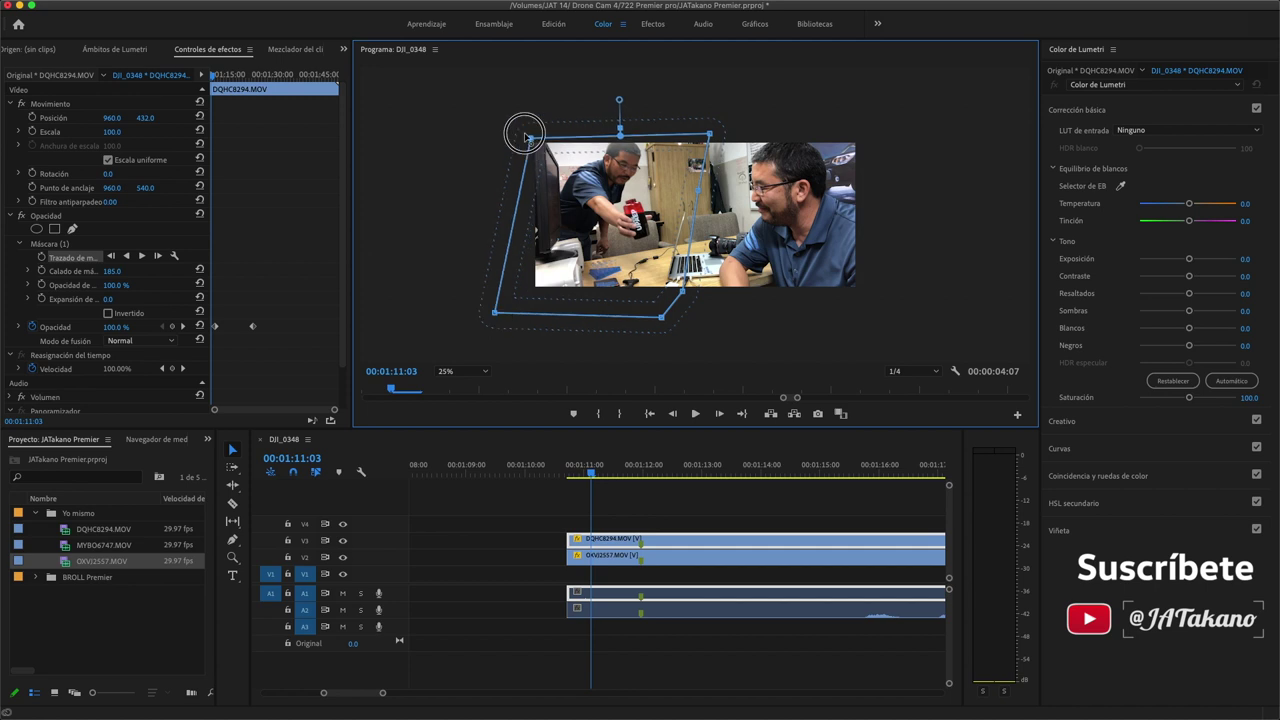
left_click_drag(527, 136, 494, 102)
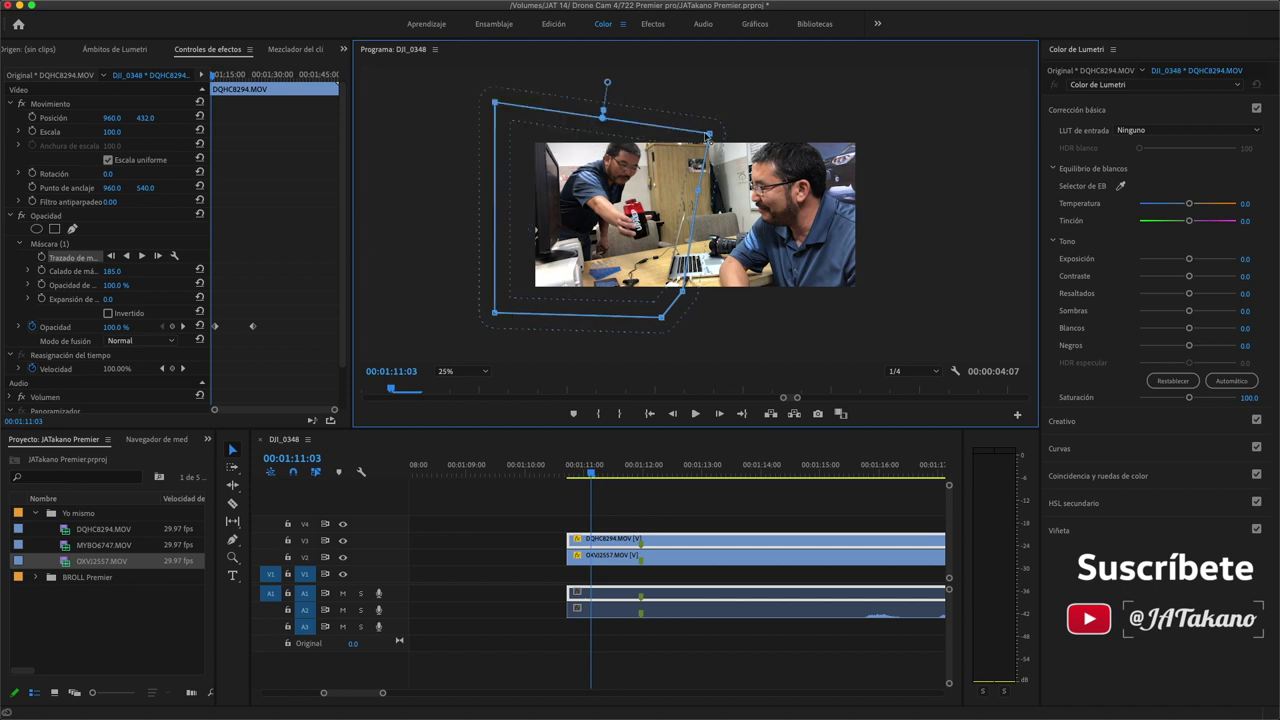
left_click_drag(708, 135, 715, 113)
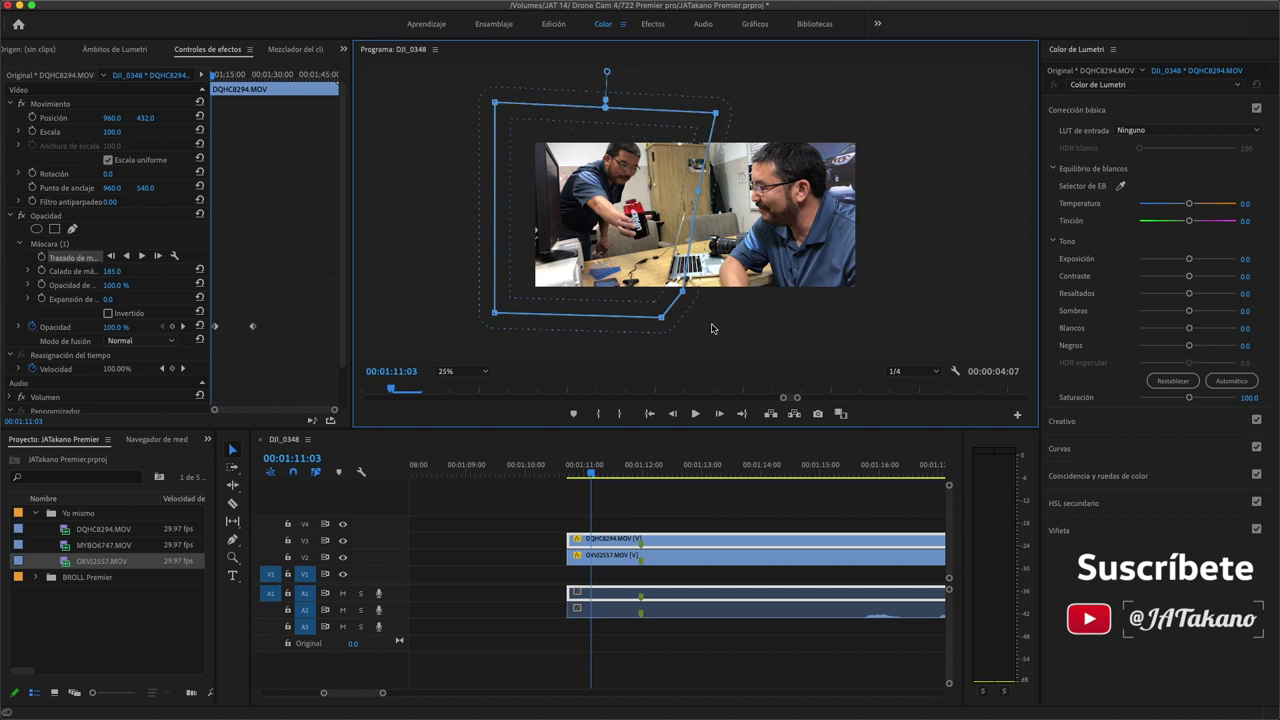
left_click(682, 295)
left_click_drag(682, 295, 687, 300)
left_click(592, 474)
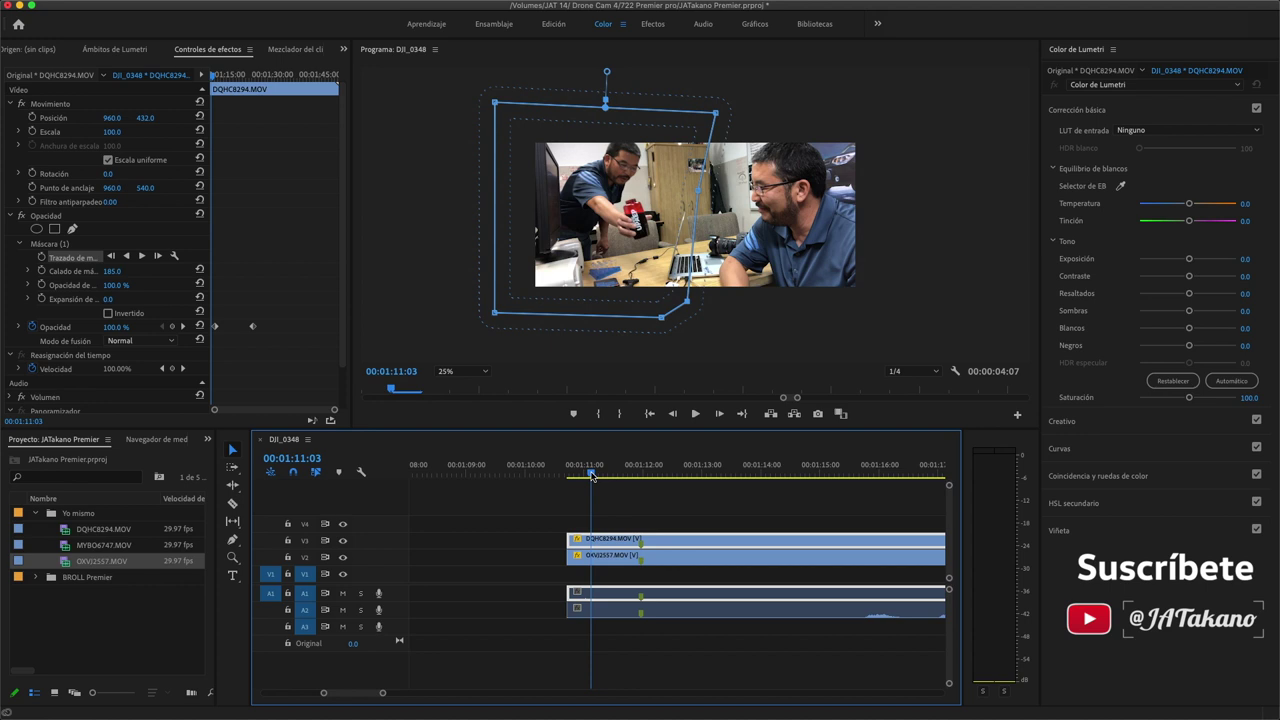
Play the sequence to preview the clone composite, then widen the Effect Controls panel
key("space")
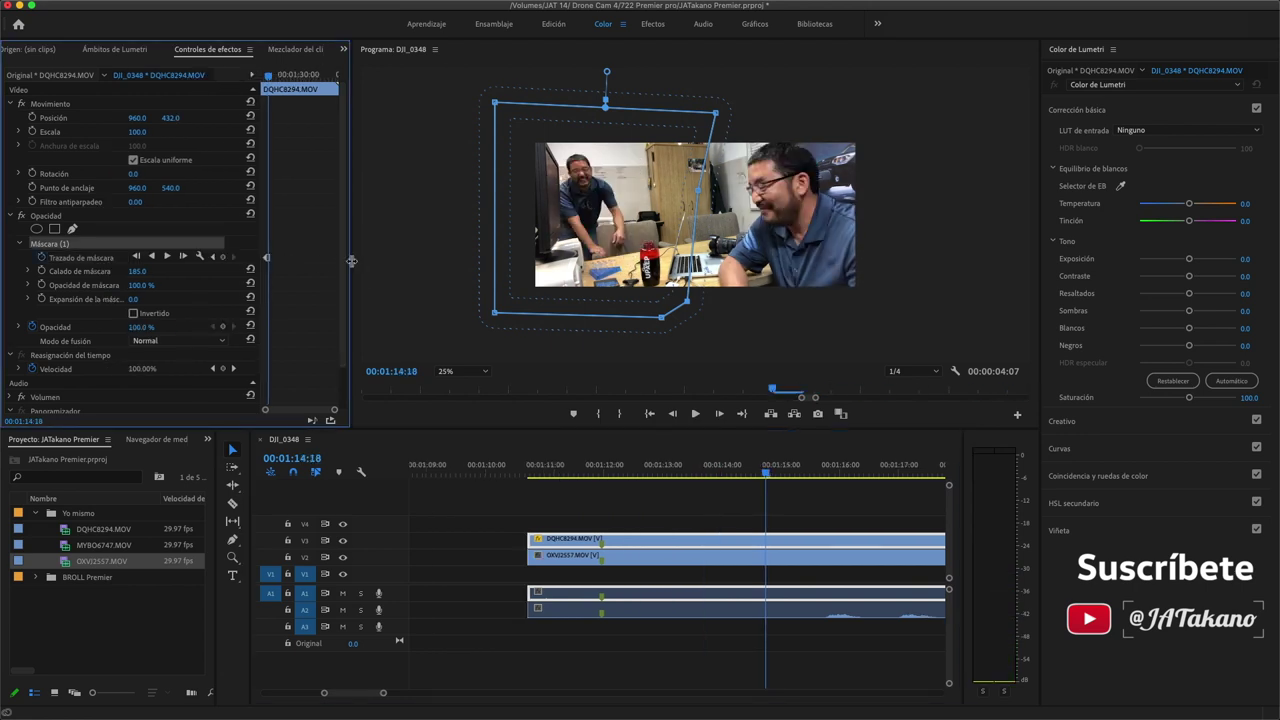
left_click_drag(352, 263, 478, 261)
left_click_drag(355, 252, 298, 251)
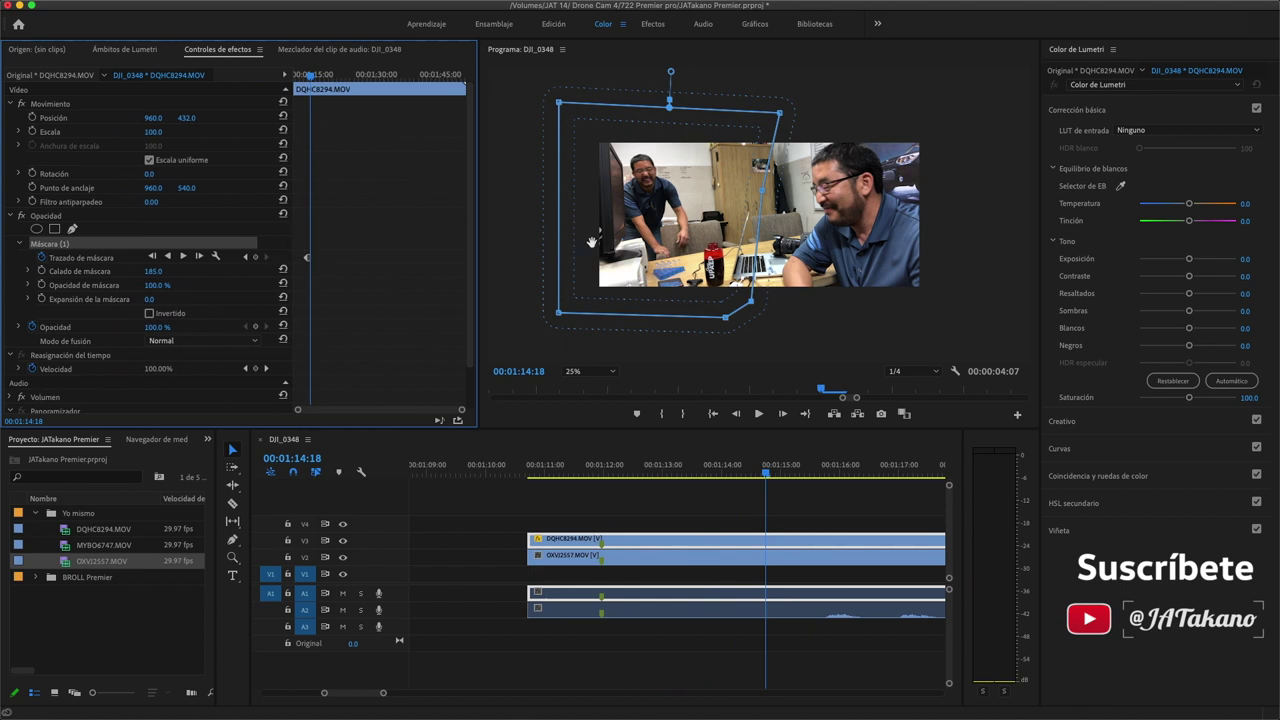
Zoom the Effect Controls keyframe area in around 1:15
left_click(749, 293)
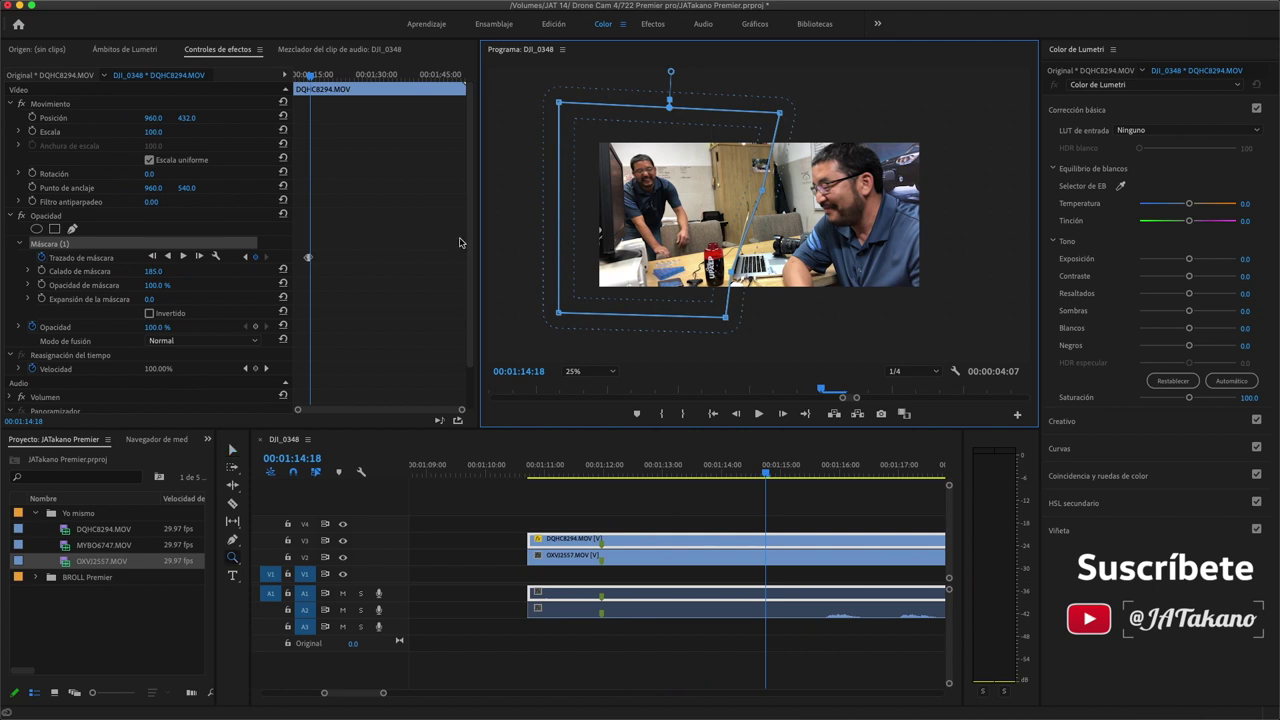
left_click(327, 258)
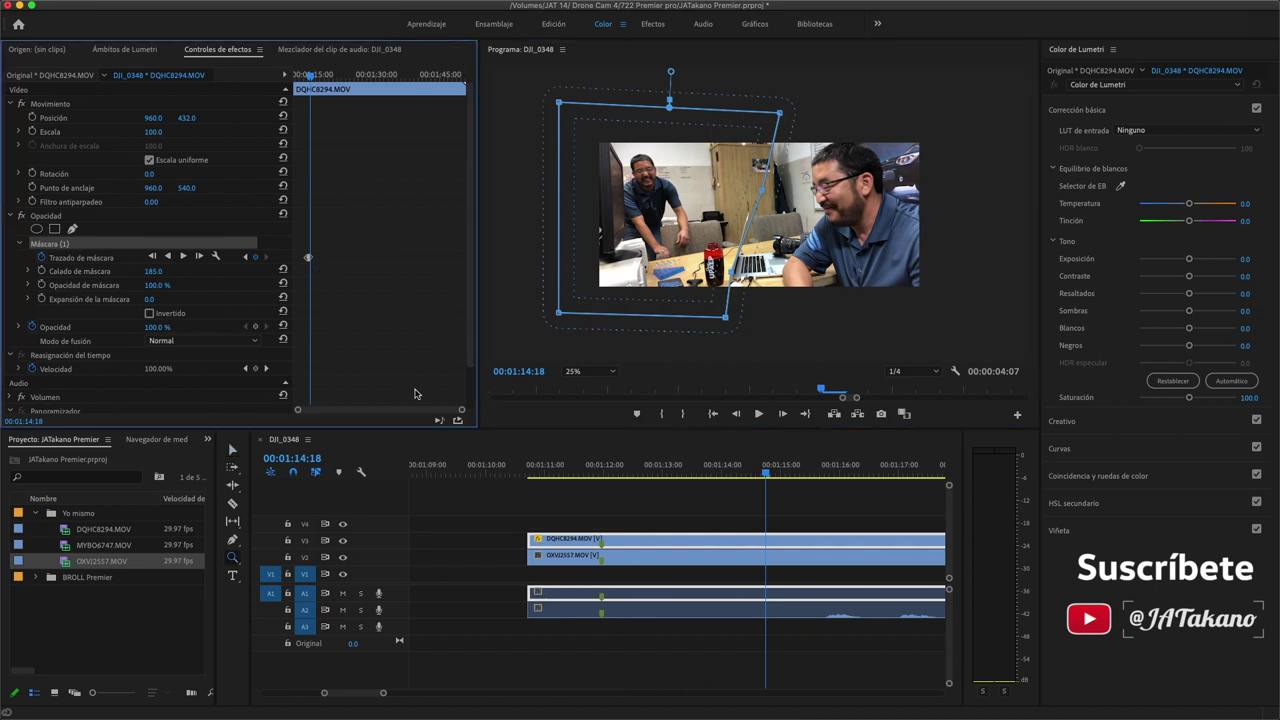
left_click_drag(460, 410, 400, 410)
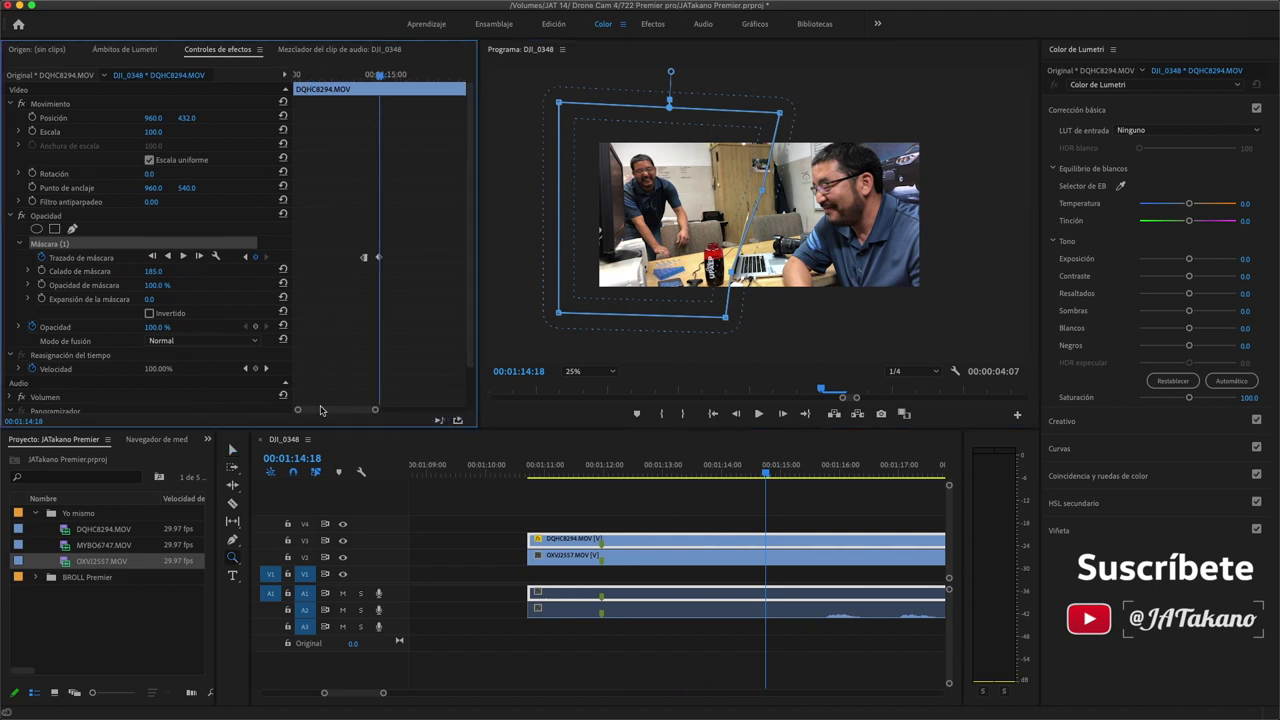
left_click_drag(352, 413, 356, 413)
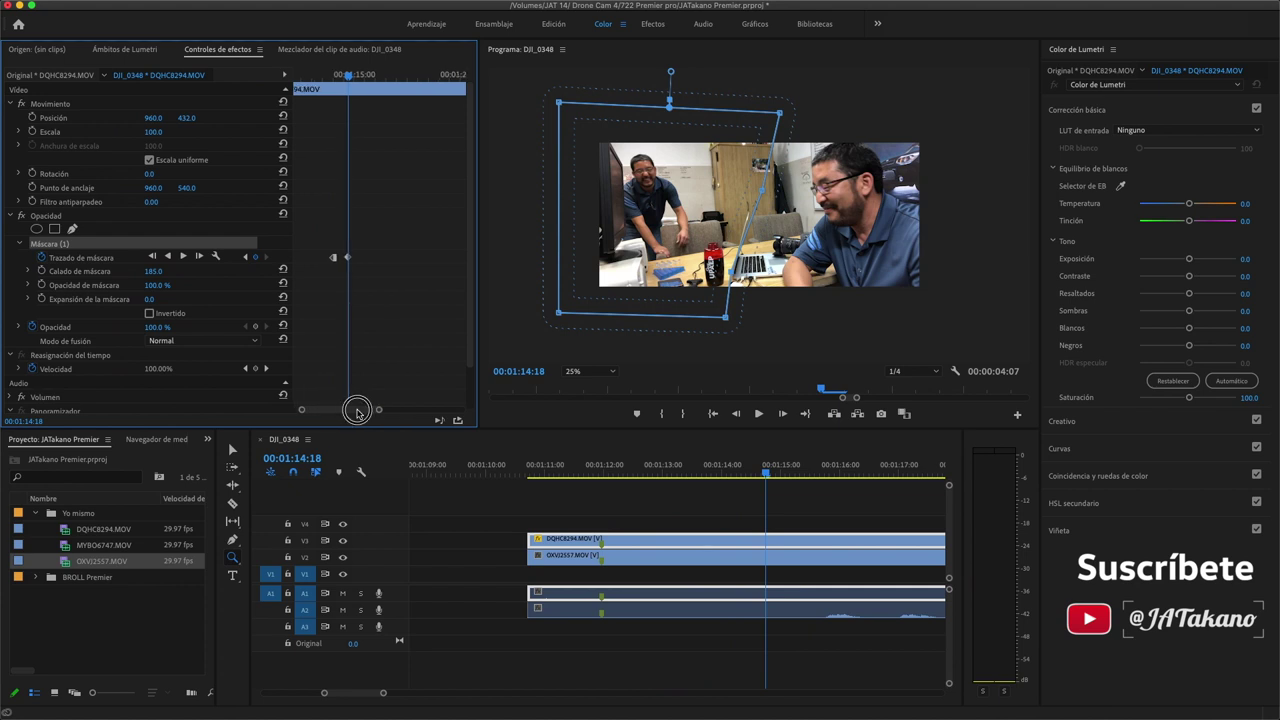
Step the playhead frame by frame in the Timeline to 00:01:15:01
left_click(766, 470)
key("Left")
key("Left")
key("Left")
key("Right")
key("Right")
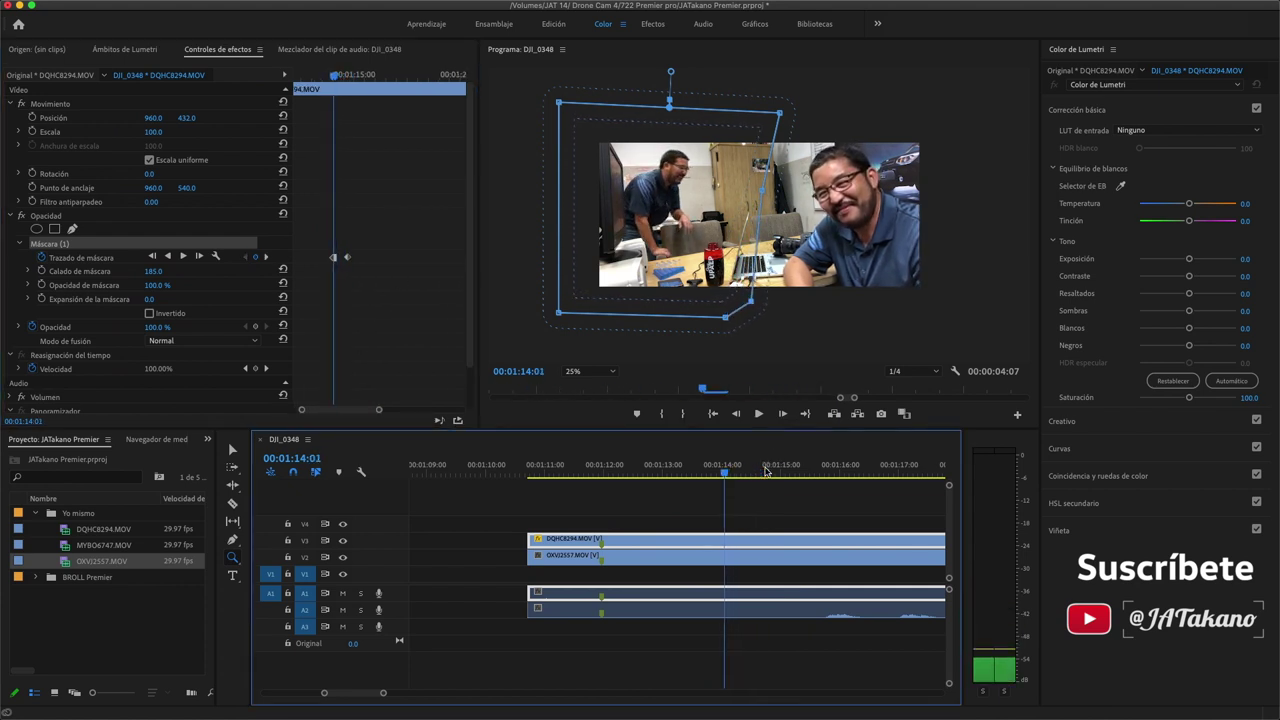
key("Right")
key("Right")
key("Right")
key("Right")
key("Right")
key("Right")
key("Right")
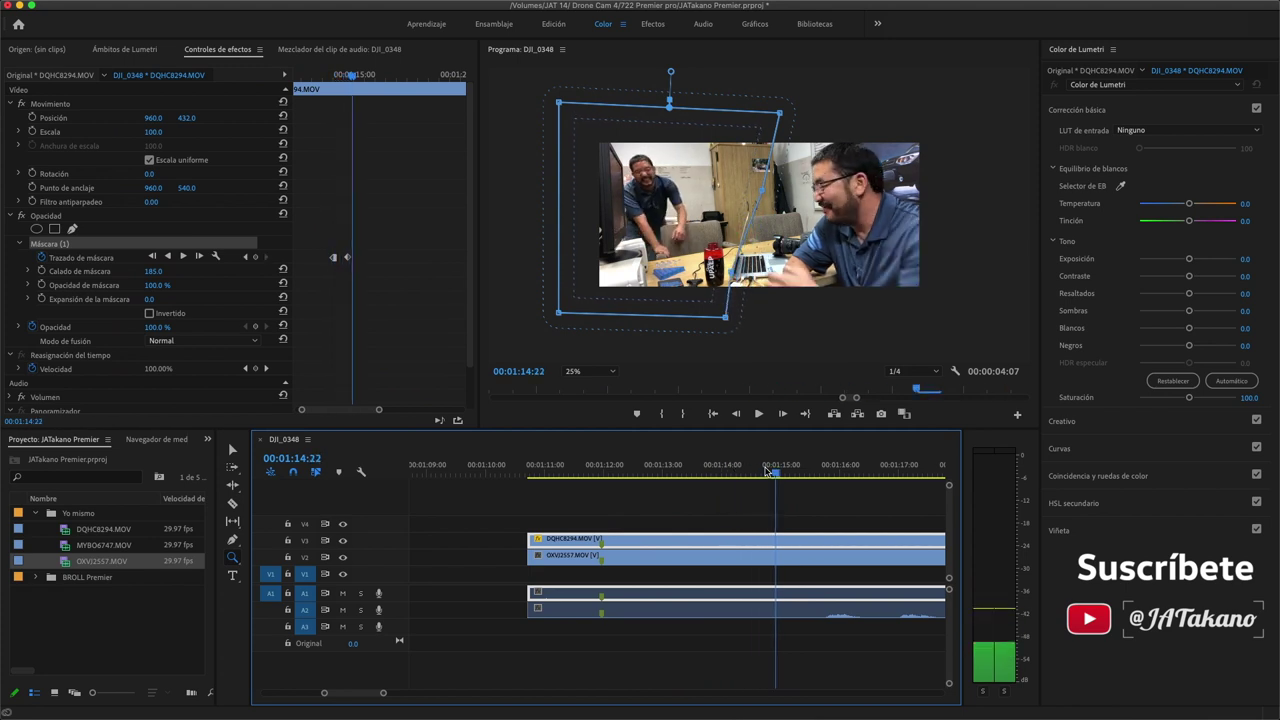
key("Right")
key("Right")
key("Right")
key("Right")
key("Right")
key("Right")
key("Right")
key("Right")
key("Left")
key("Left")
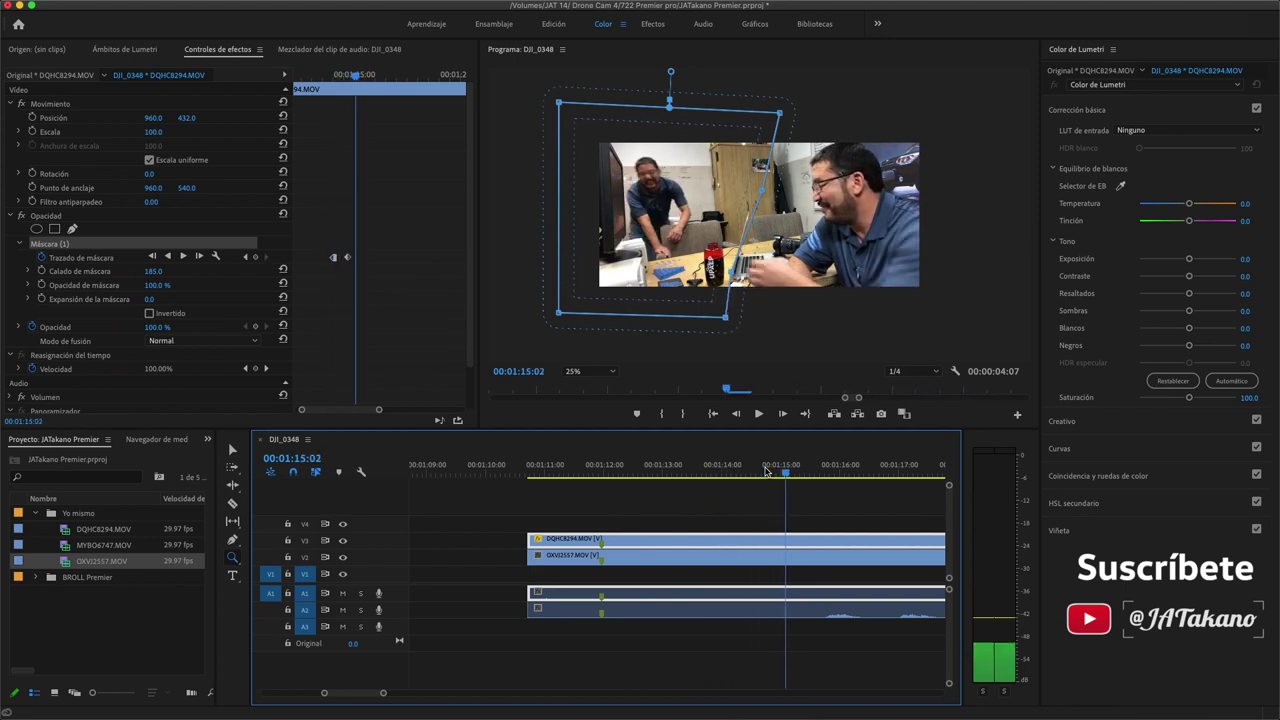
key("Left")
key("Left")
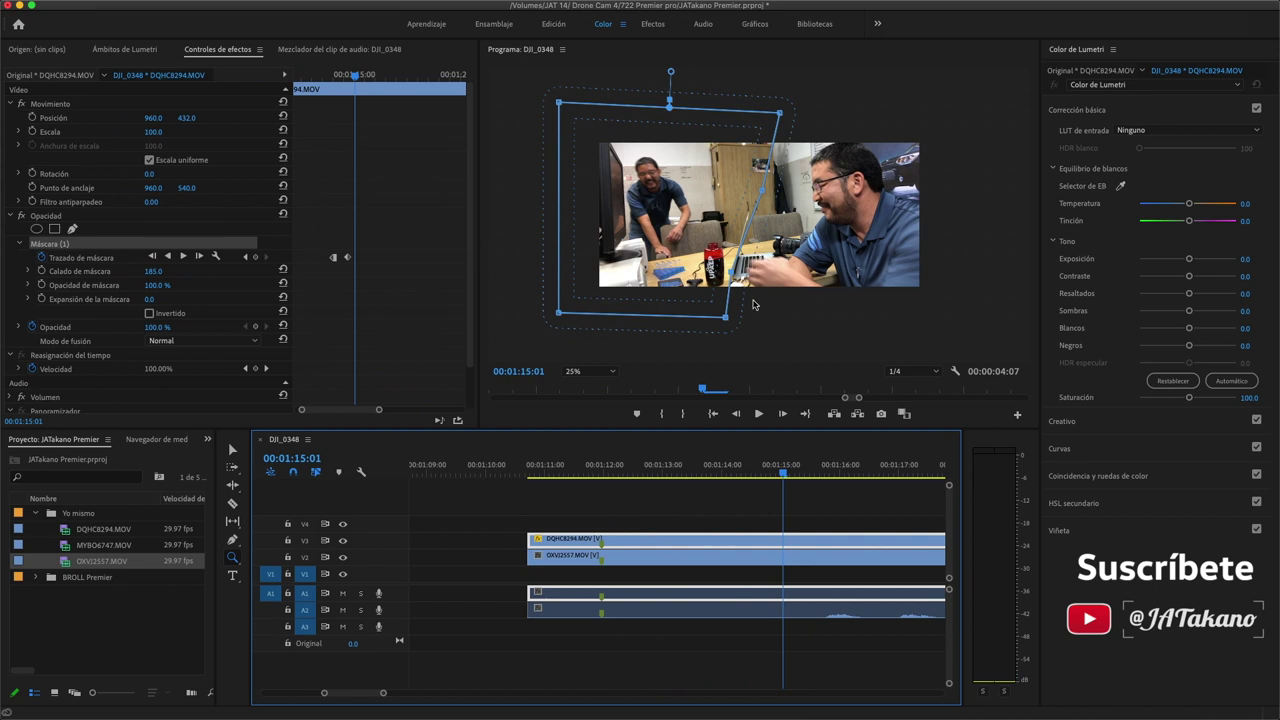
Pull a mask corner in around the left man's arm and set Mask Feather to 50
left_click_drag(737, 268, 676, 256)
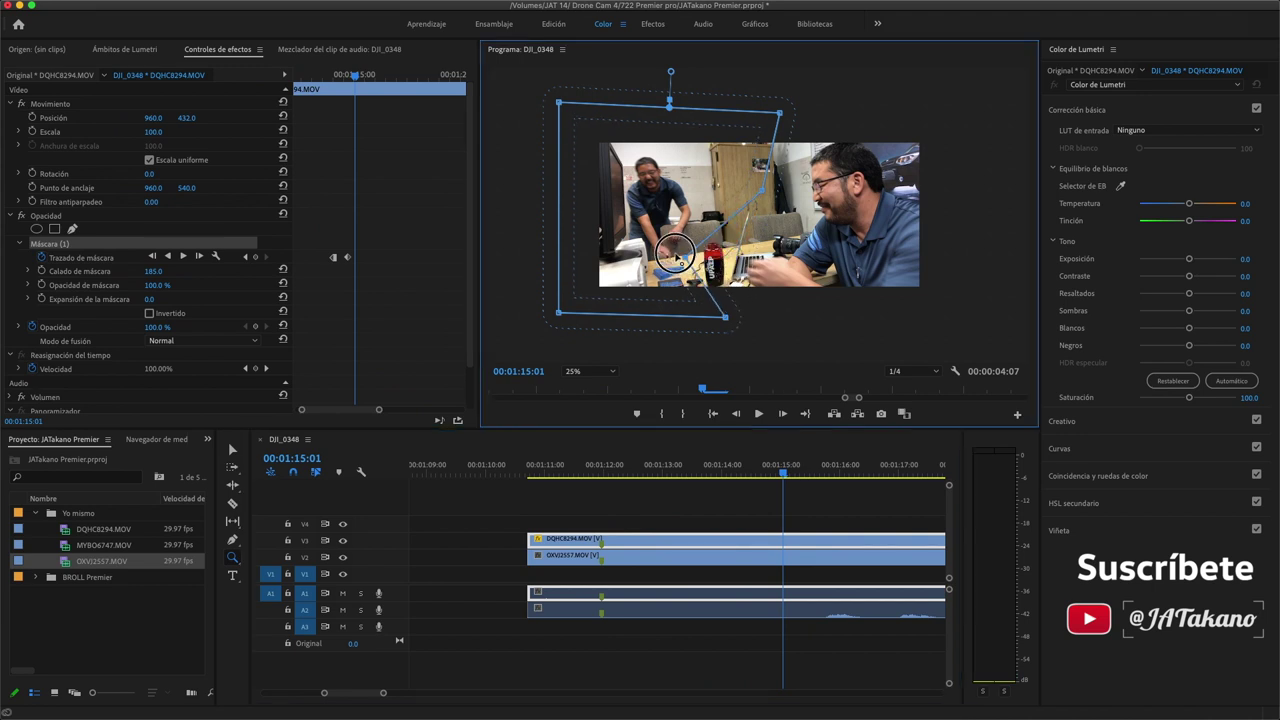
left_click(154, 272)
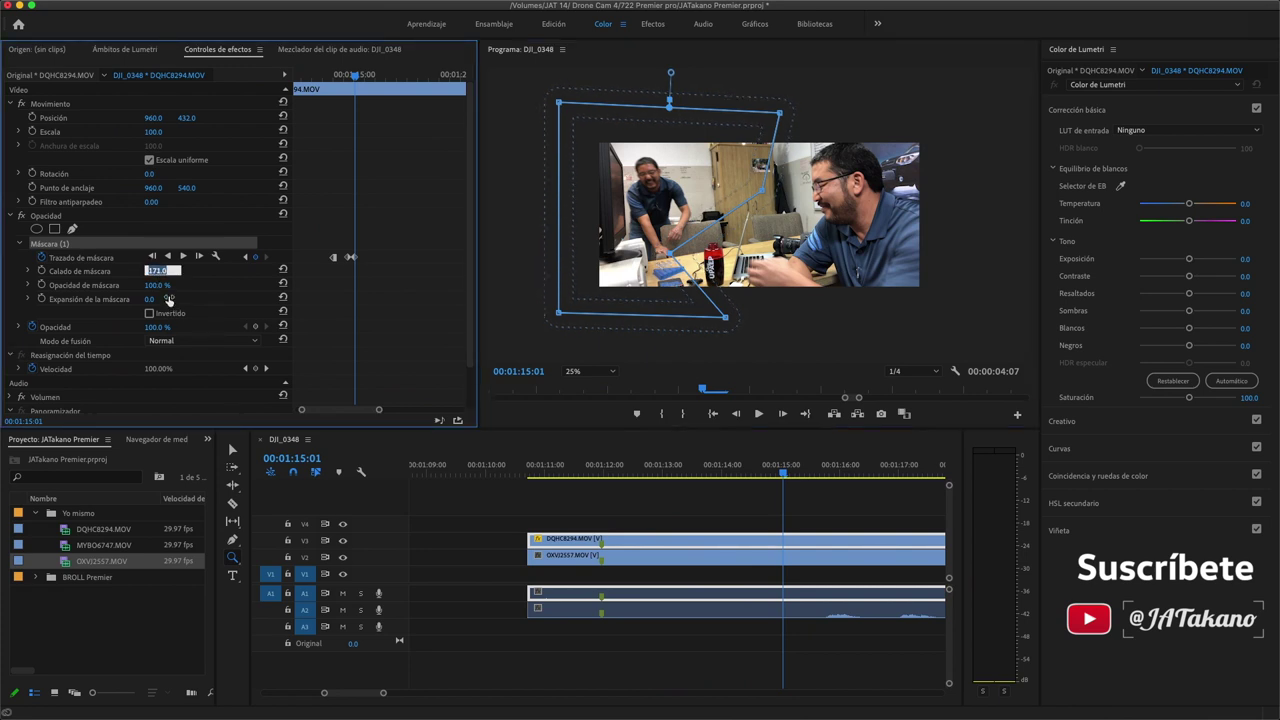
type("20")
key("Return")
left_click(151, 271)
type("50")
key("Return")
left_click(800, 168)
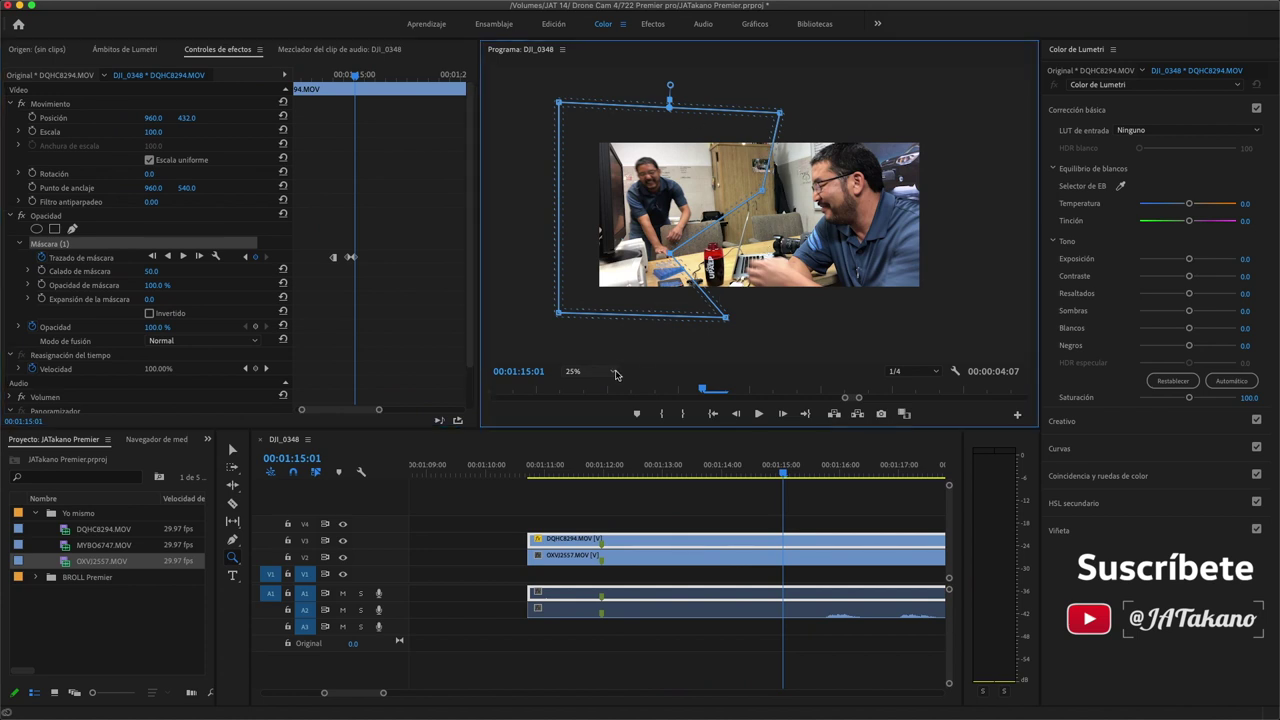
Magnify the Program monitor to 75% and enlarge the preview for mask editing
left_click(580, 371)
left_click(590, 448)
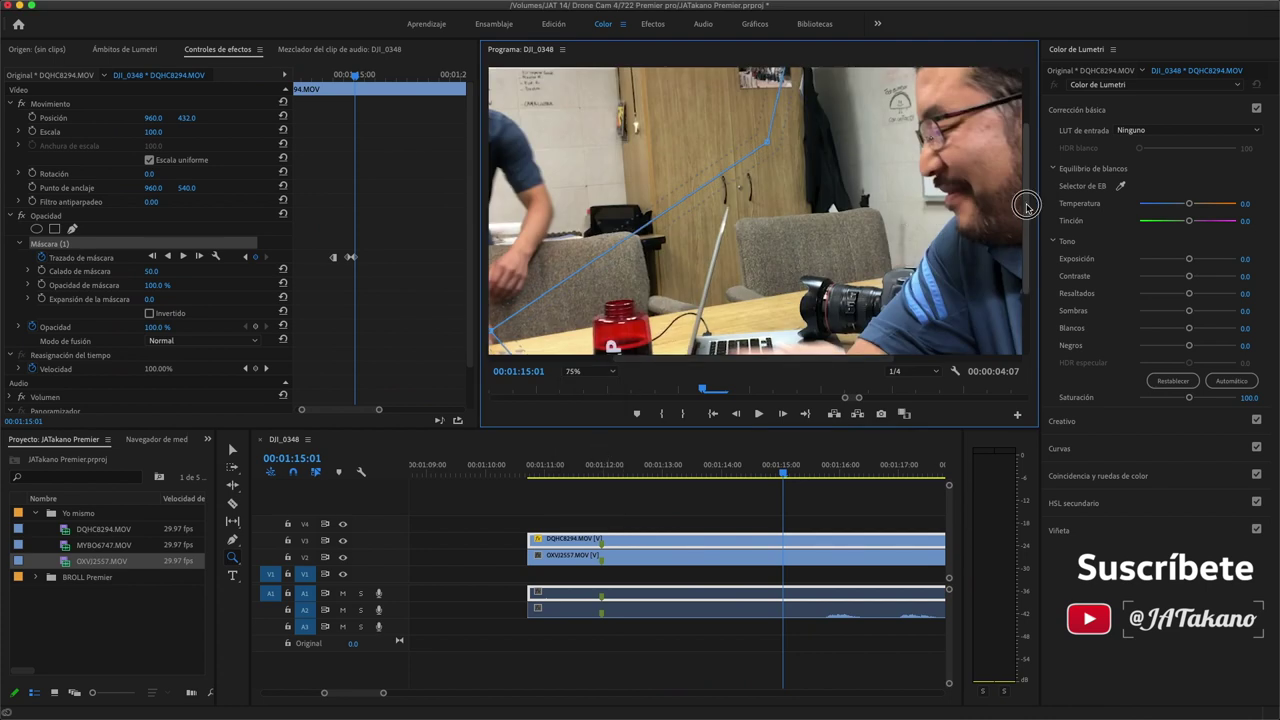
left_click_drag(1027, 207, 1034, 296)
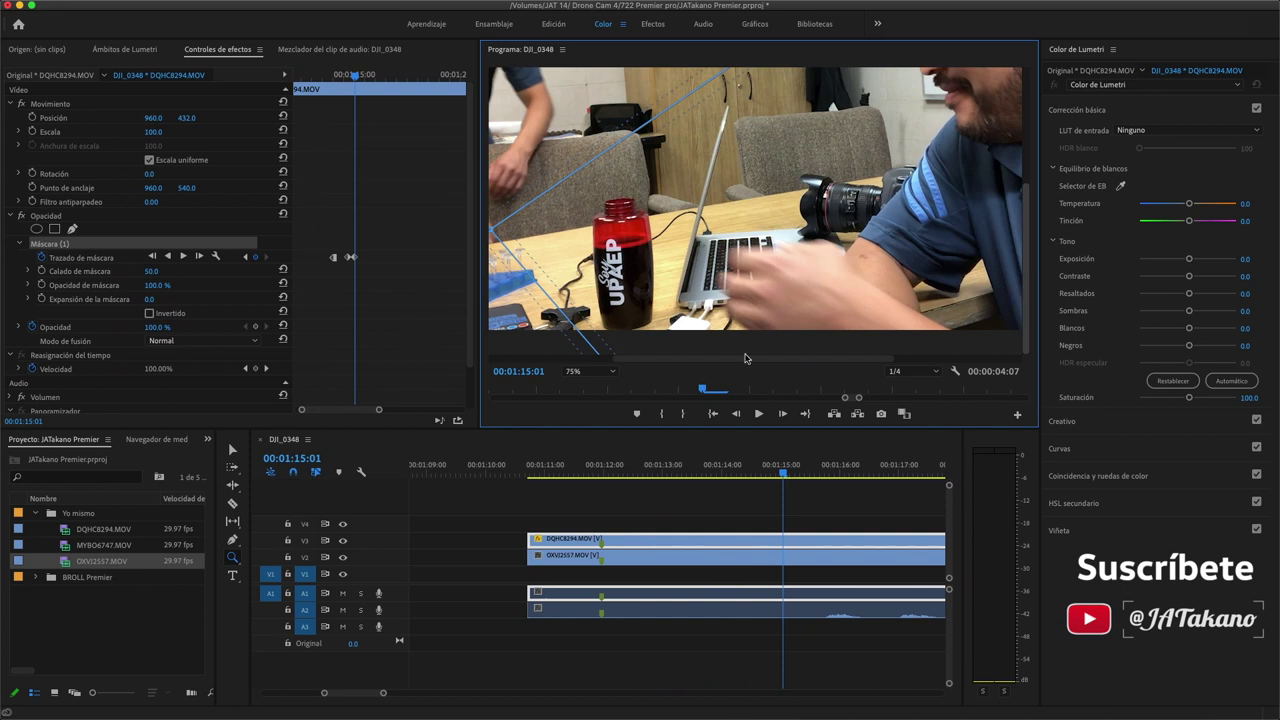
left_click_drag(745, 358, 699, 361)
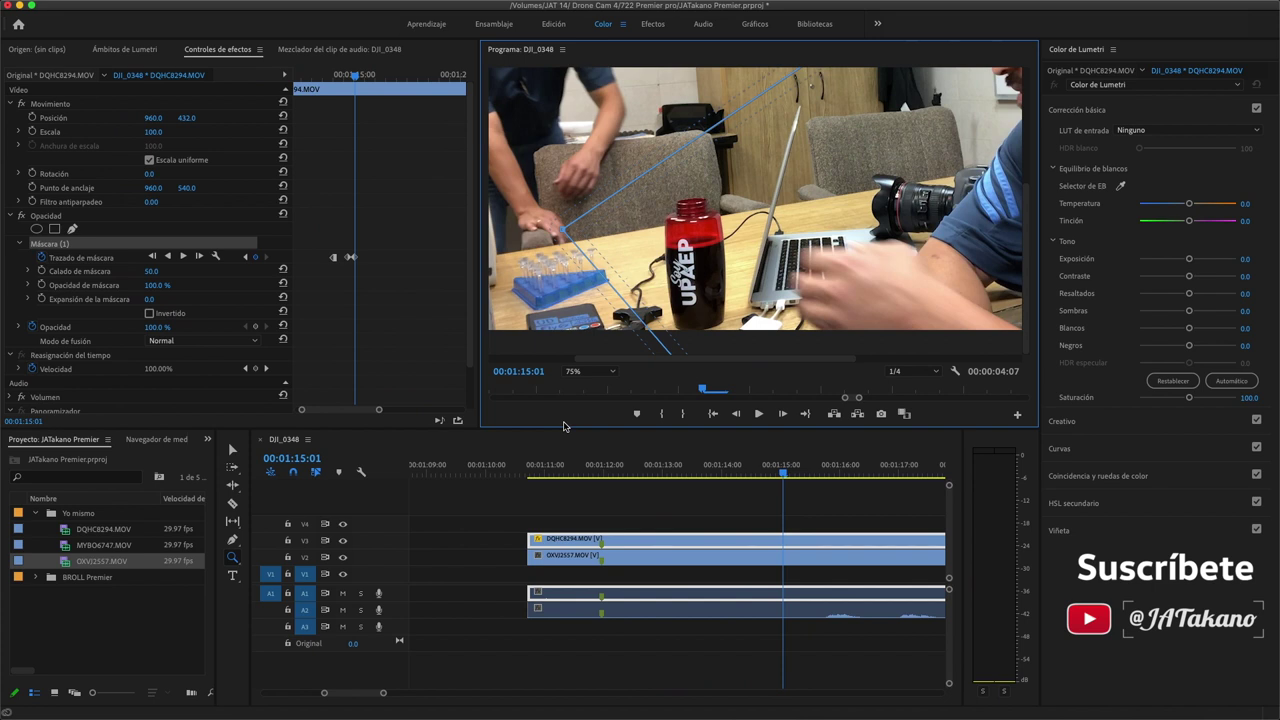
left_click_drag(563, 426, 563, 448)
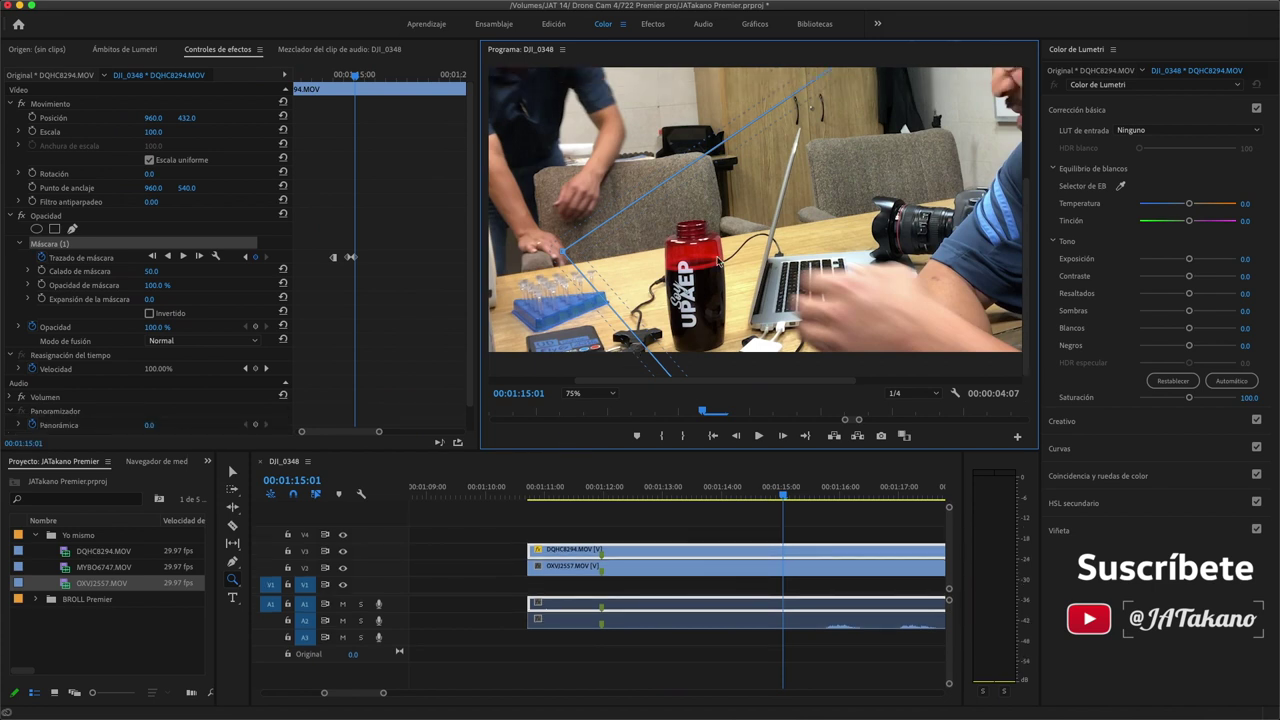
right_click(754, 123)
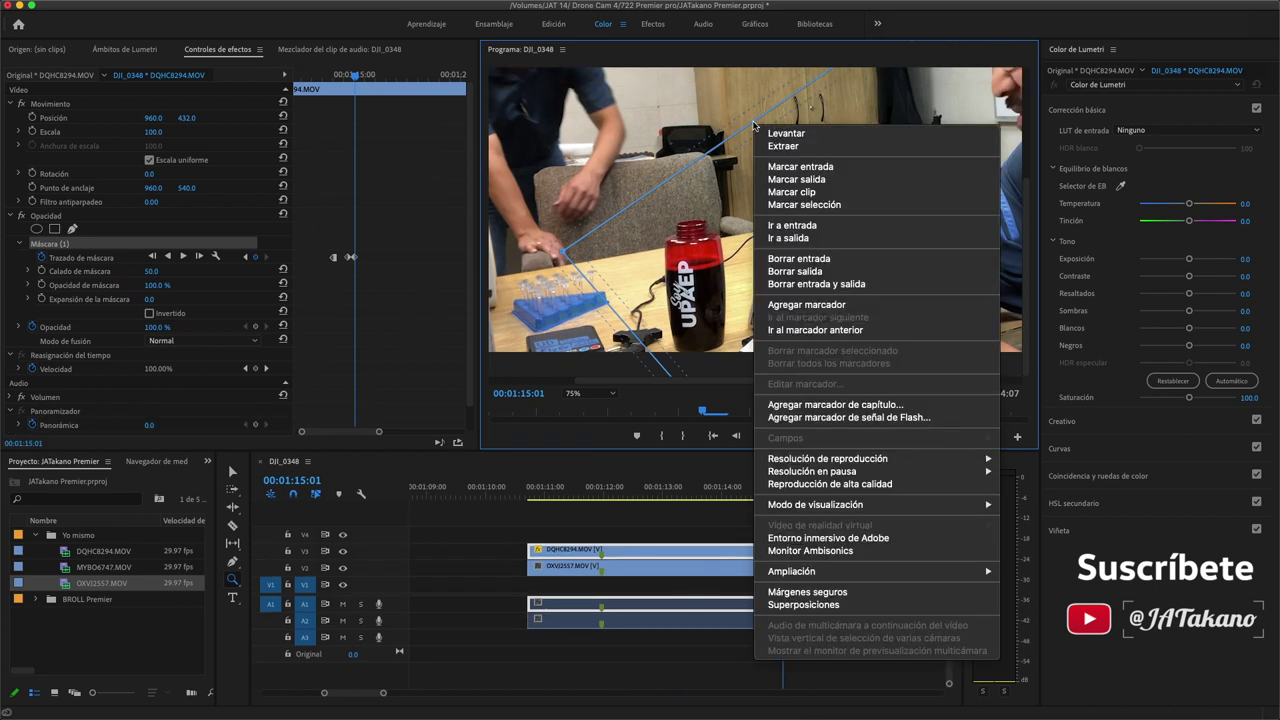
left_click(750, 126)
left_click_drag(746, 129, 711, 126)
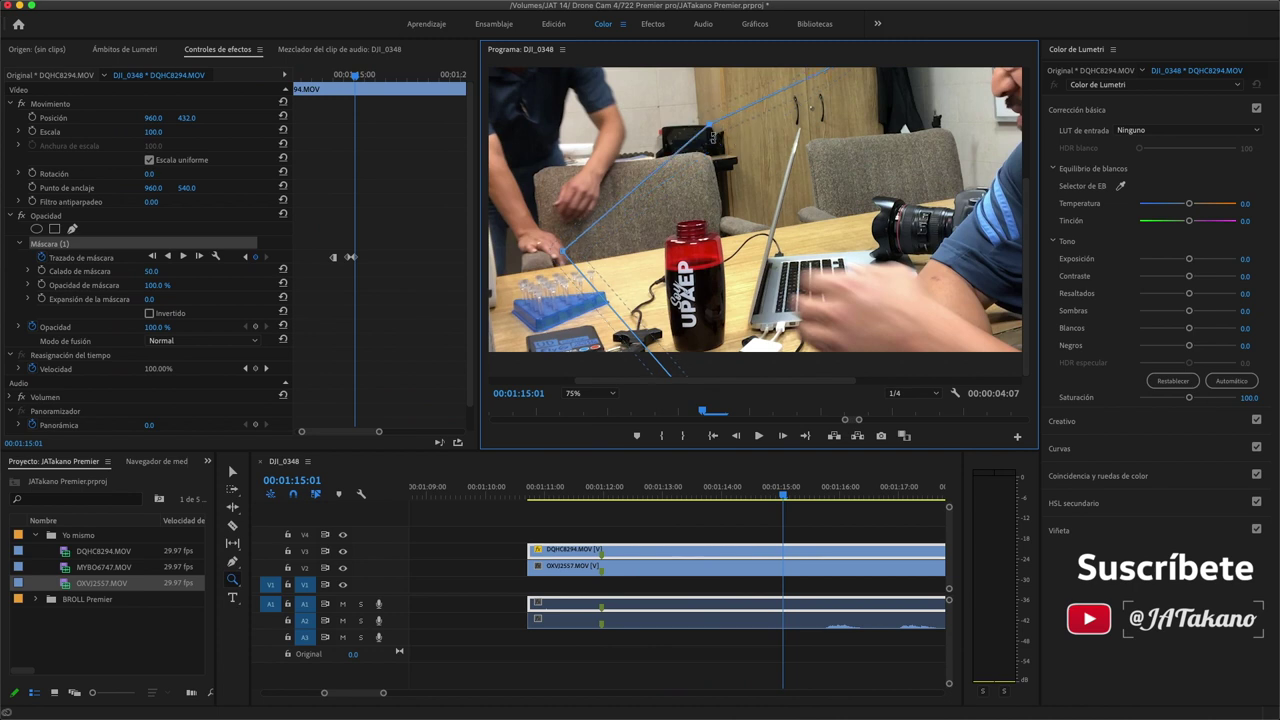
key("super+z")
At 50% view, move the mask's lower and upper corners to key the 01:15:01 shape
left_click(563, 255)
left_click_drag(563, 255, 574, 289)
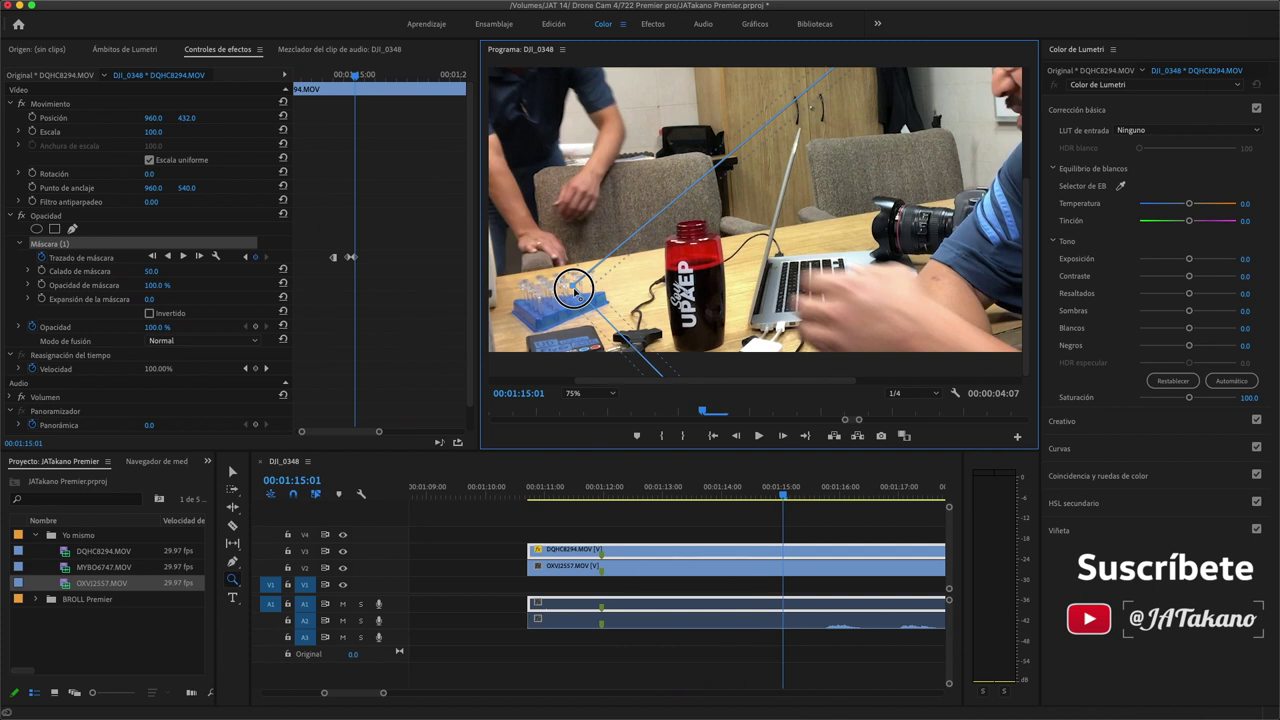
left_click(585, 393)
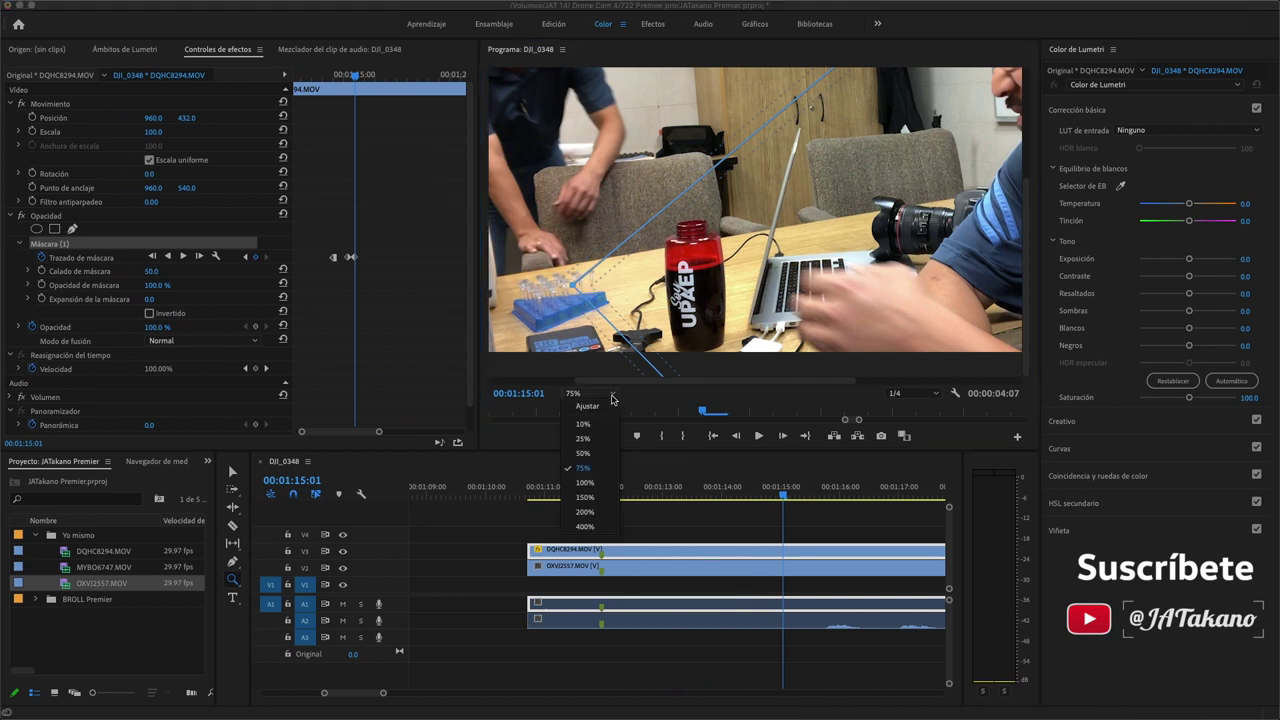
left_click(598, 455)
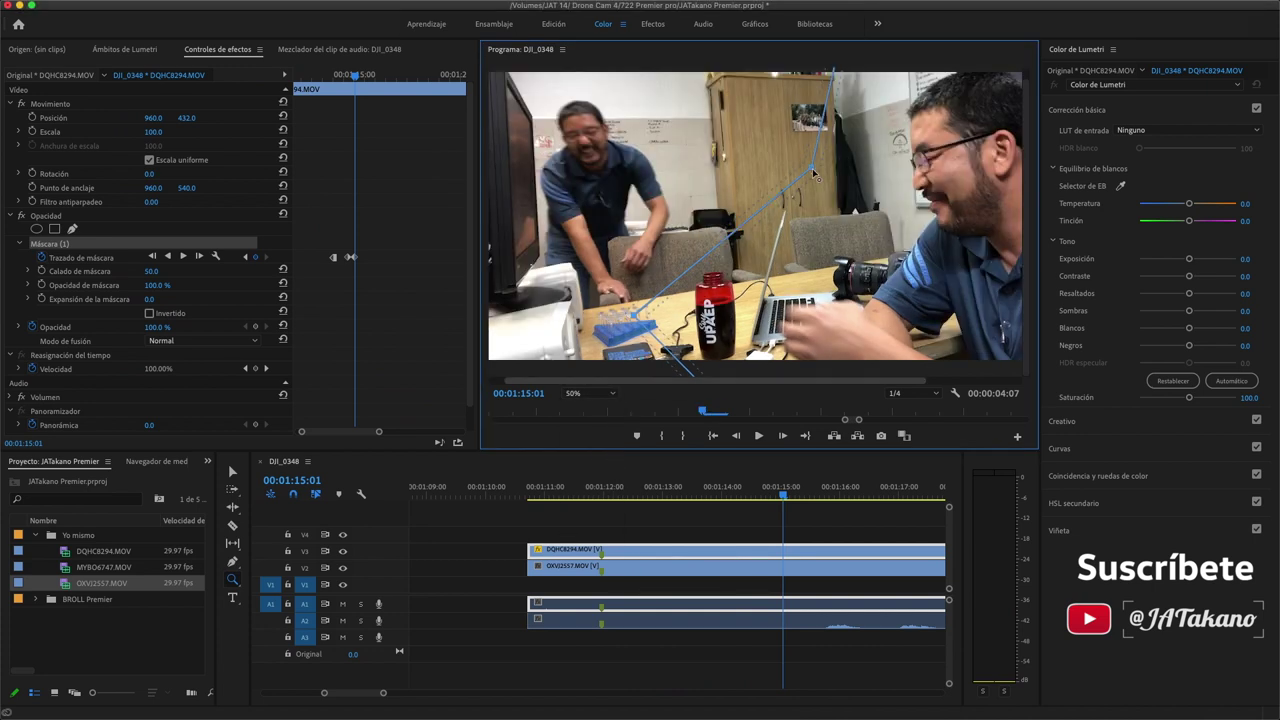
left_click_drag(814, 174, 790, 148)
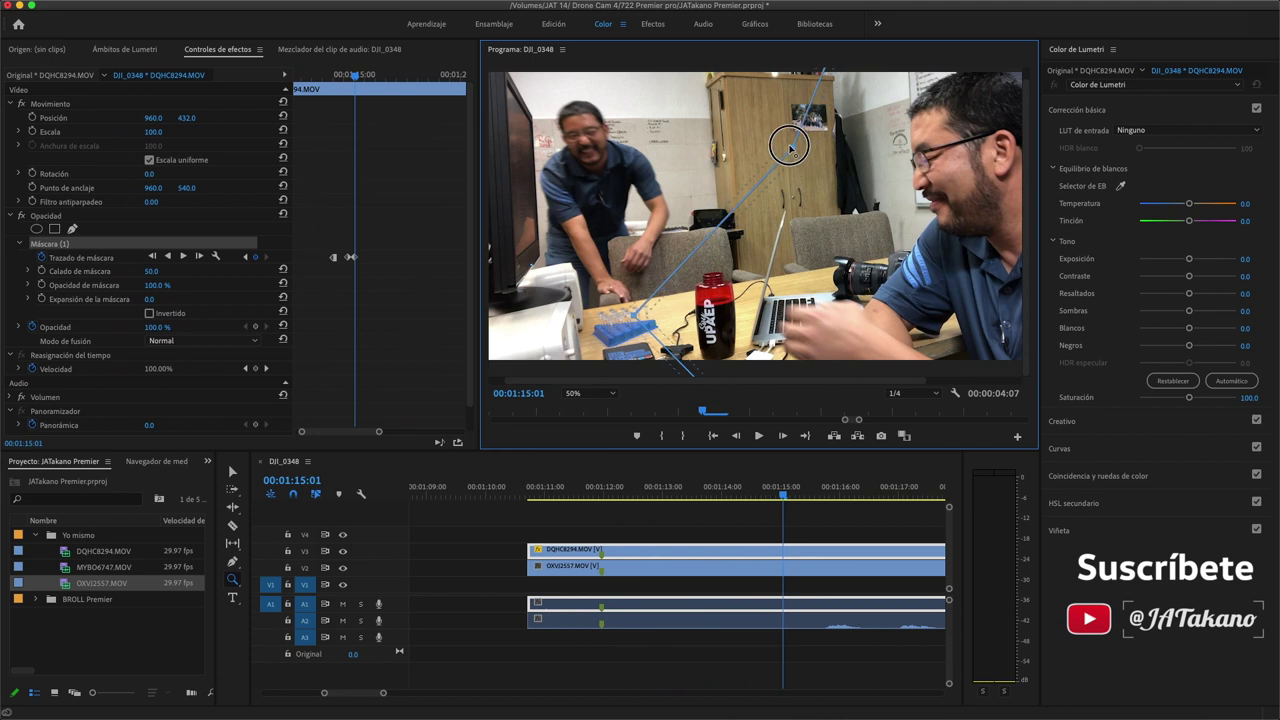
left_click(806, 495)
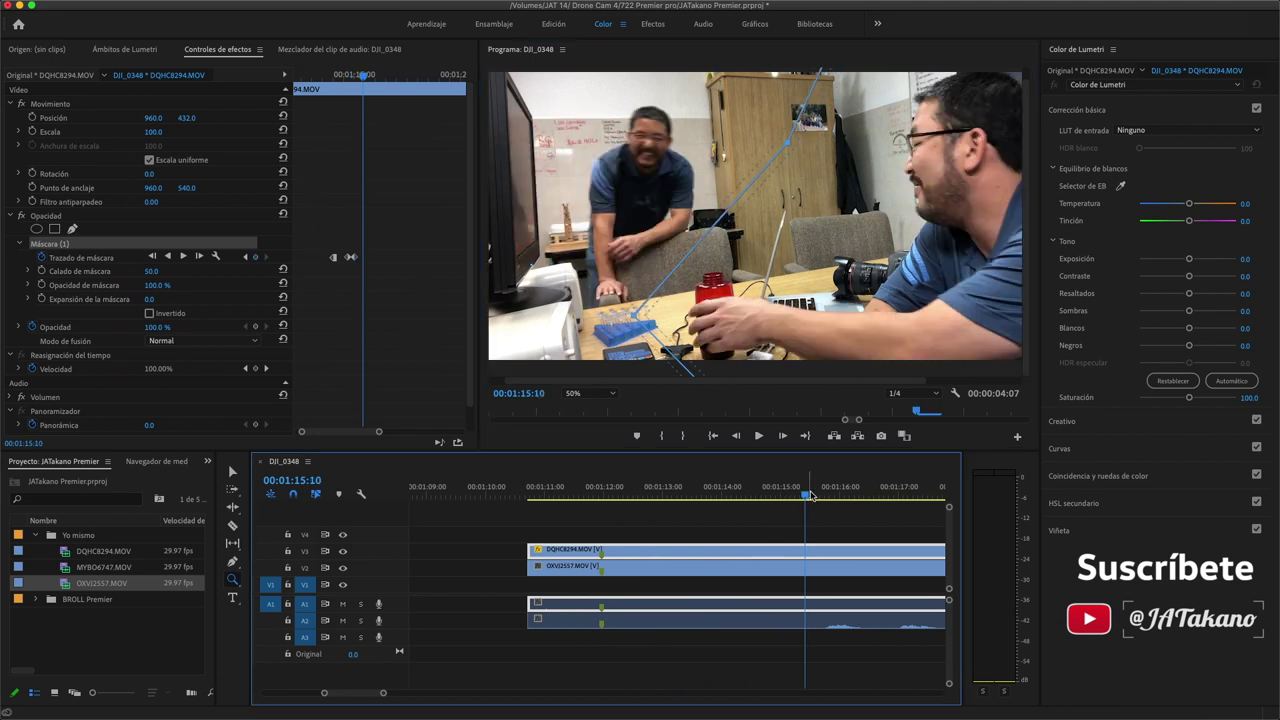
Scrub around 01:15:01 and drag the Mask Path keyframe earlier, beside the previous one
mouse_move(810, 495)
left_mouse_down()
mouse_move(835, 495)
mouse_move(781, 495)
left_mouse_up()
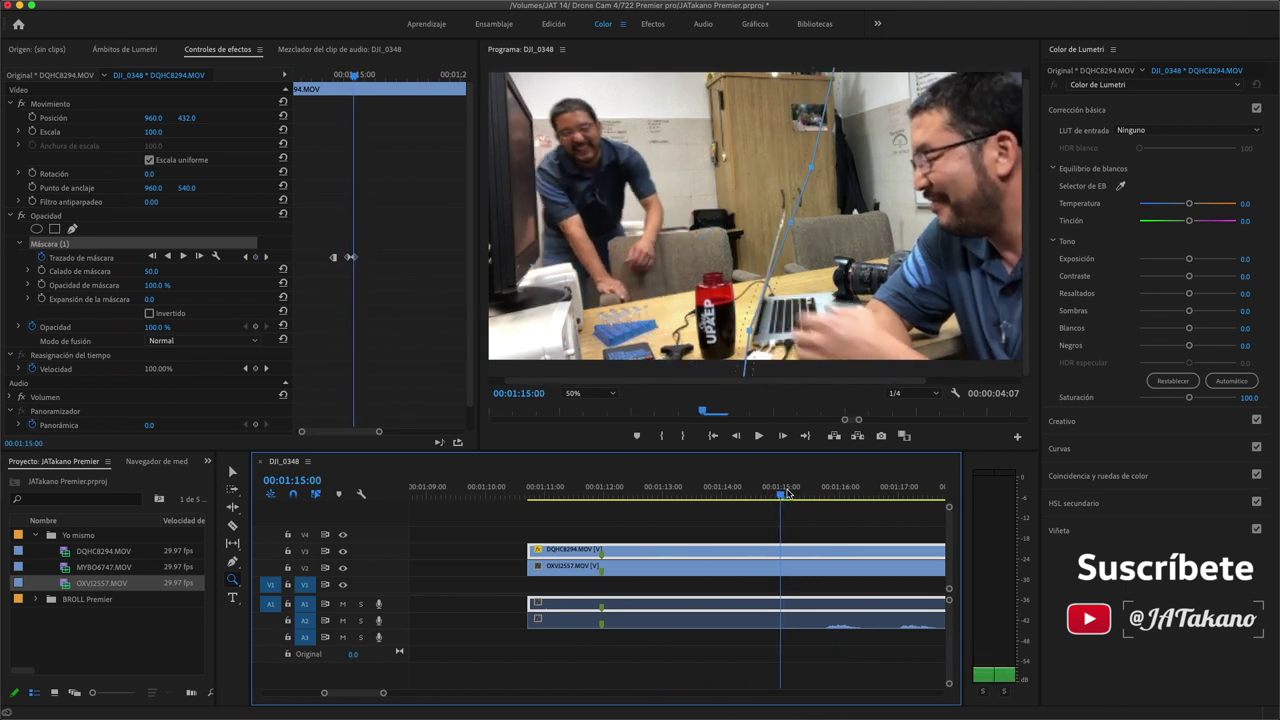
left_click_drag(787, 494, 788, 494)
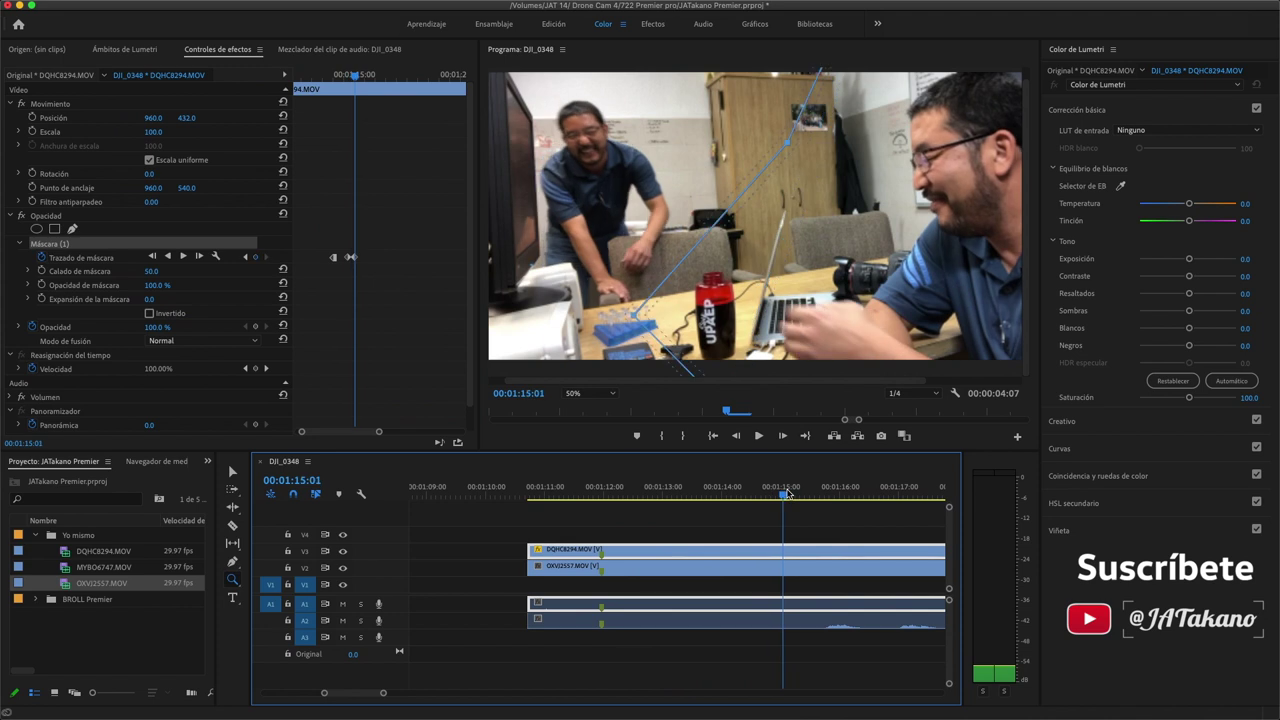
left_click(368, 281)
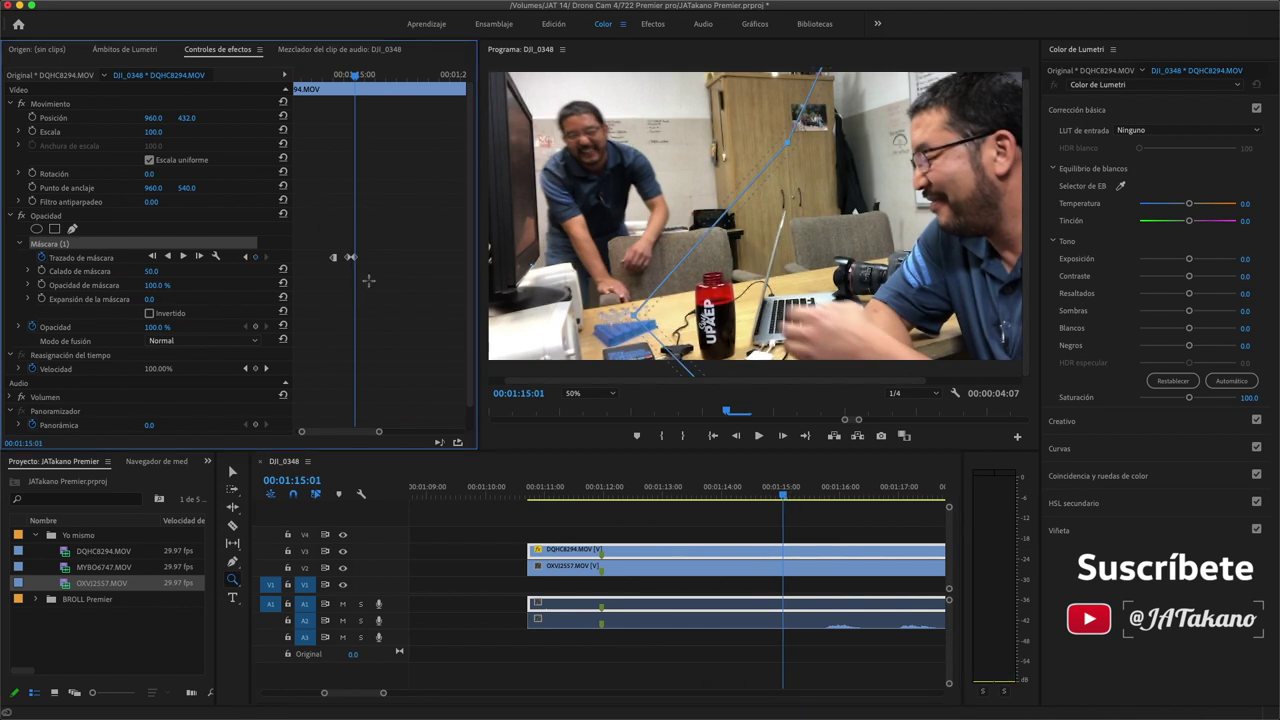
left_click_drag(378, 431, 368, 431)
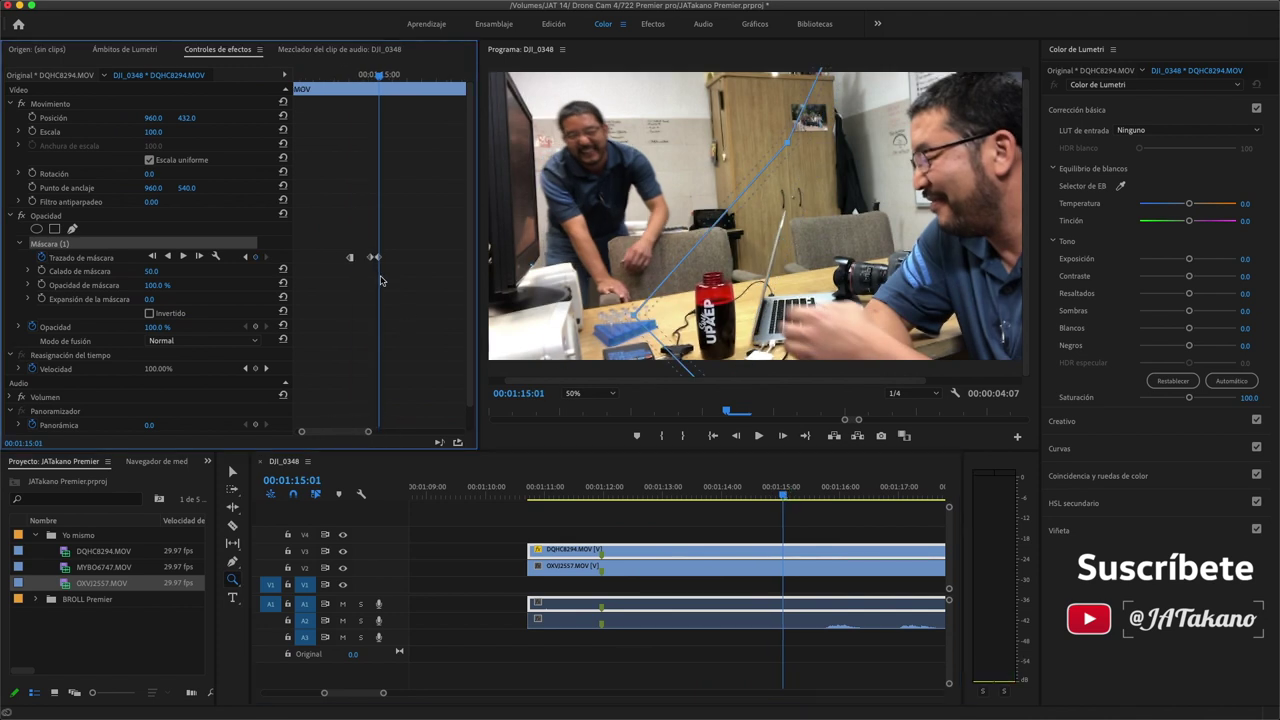
left_click_drag(372, 258, 355, 257)
Play back the masked shot from before the keyframes, stopping at 01:15:01
left_click(702, 492)
key("space")
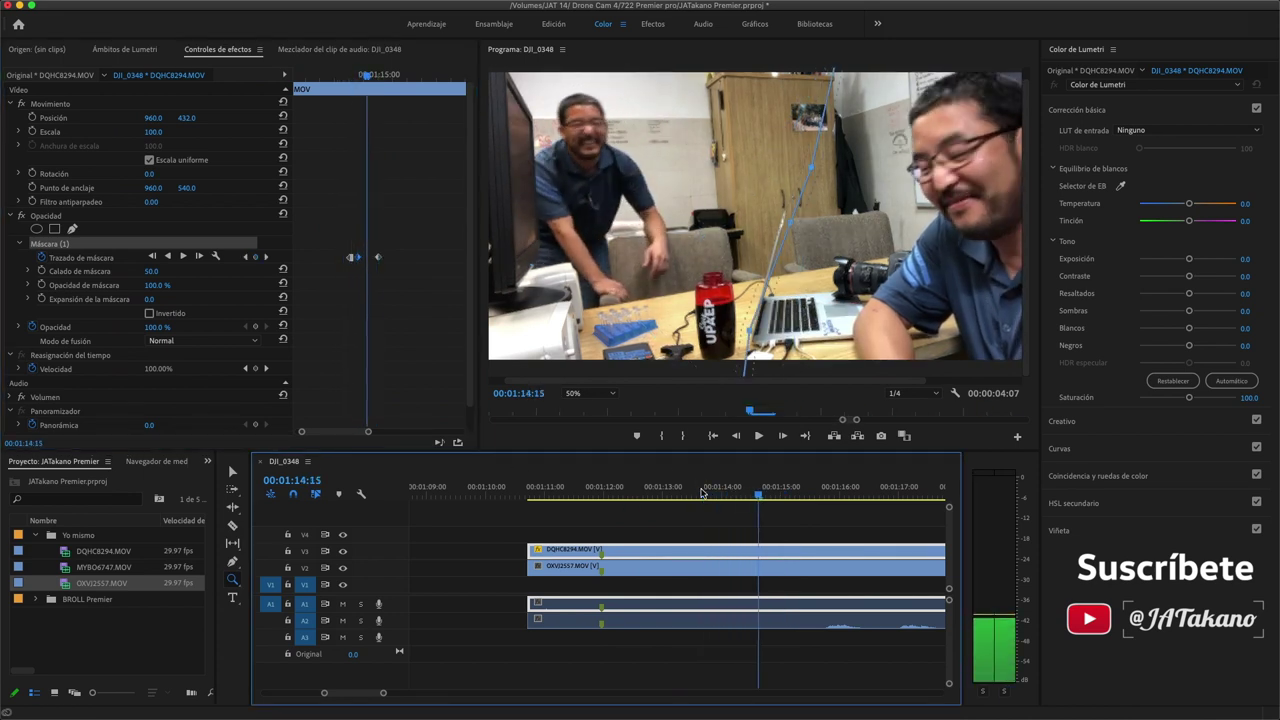
key("space")
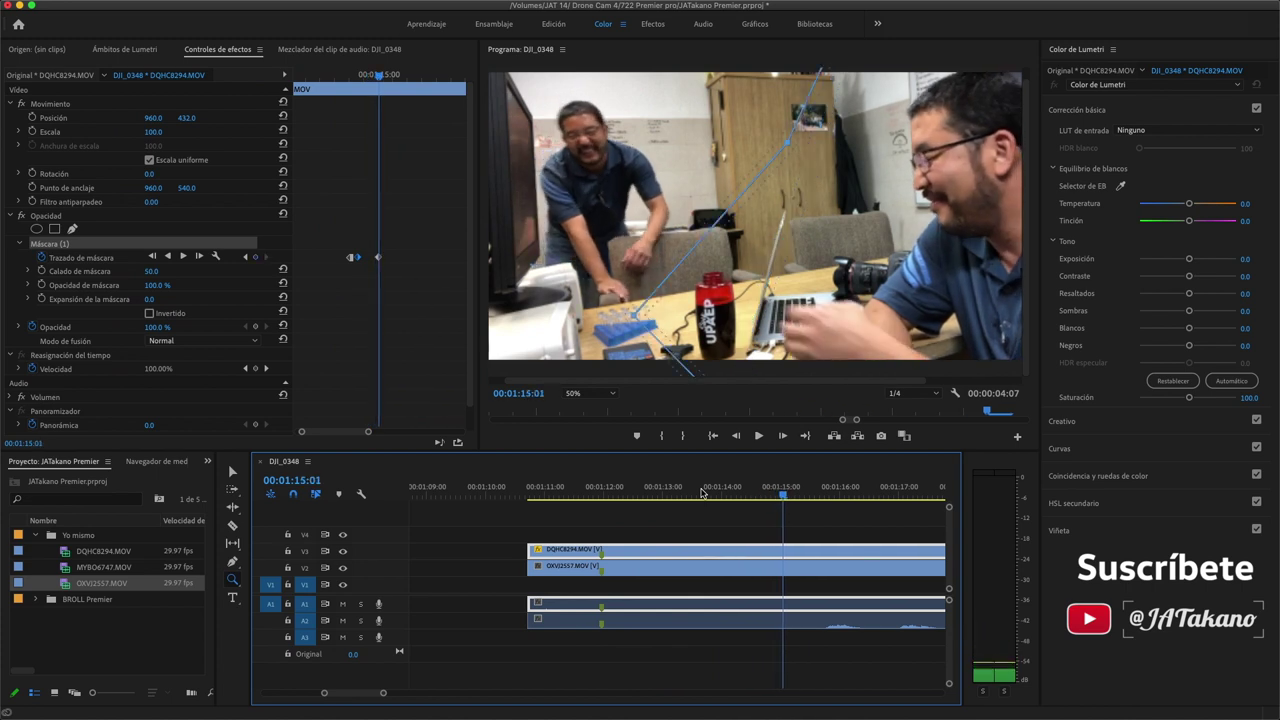
left_click(266, 263)
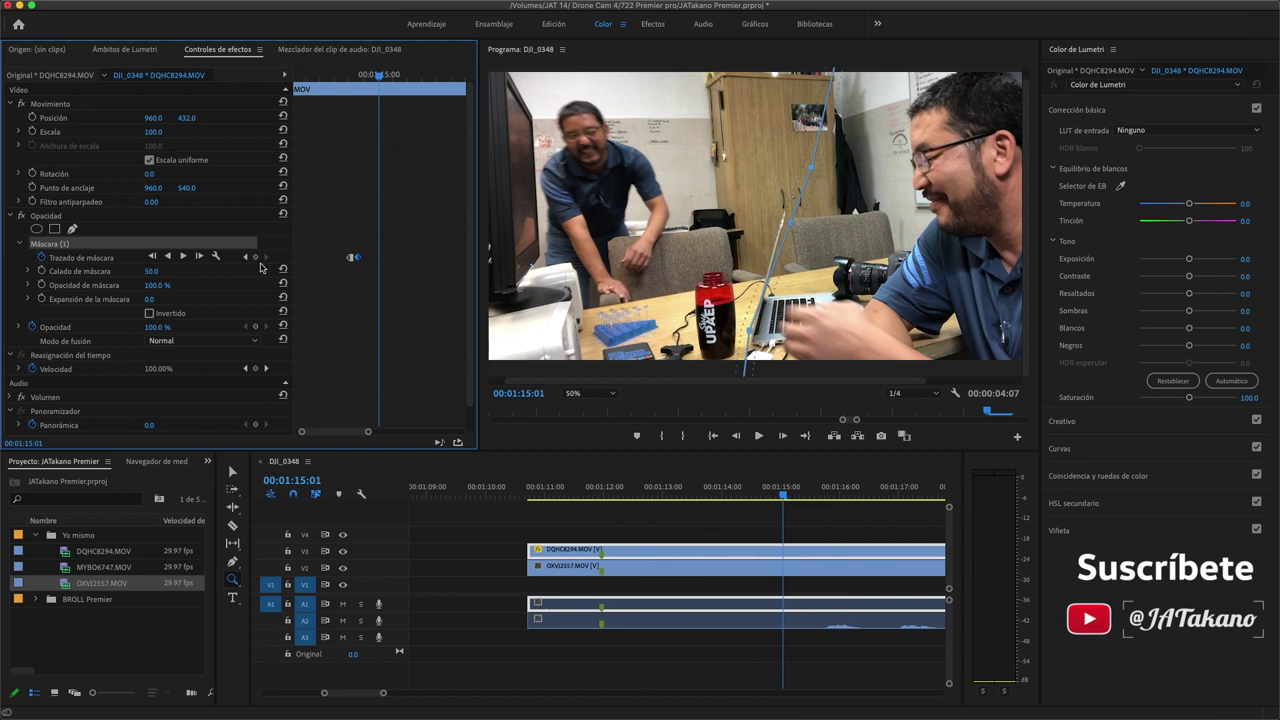
From the previous keyframe, play to 01:15:16, shift three mask points left, and replay
left_click(247, 259)
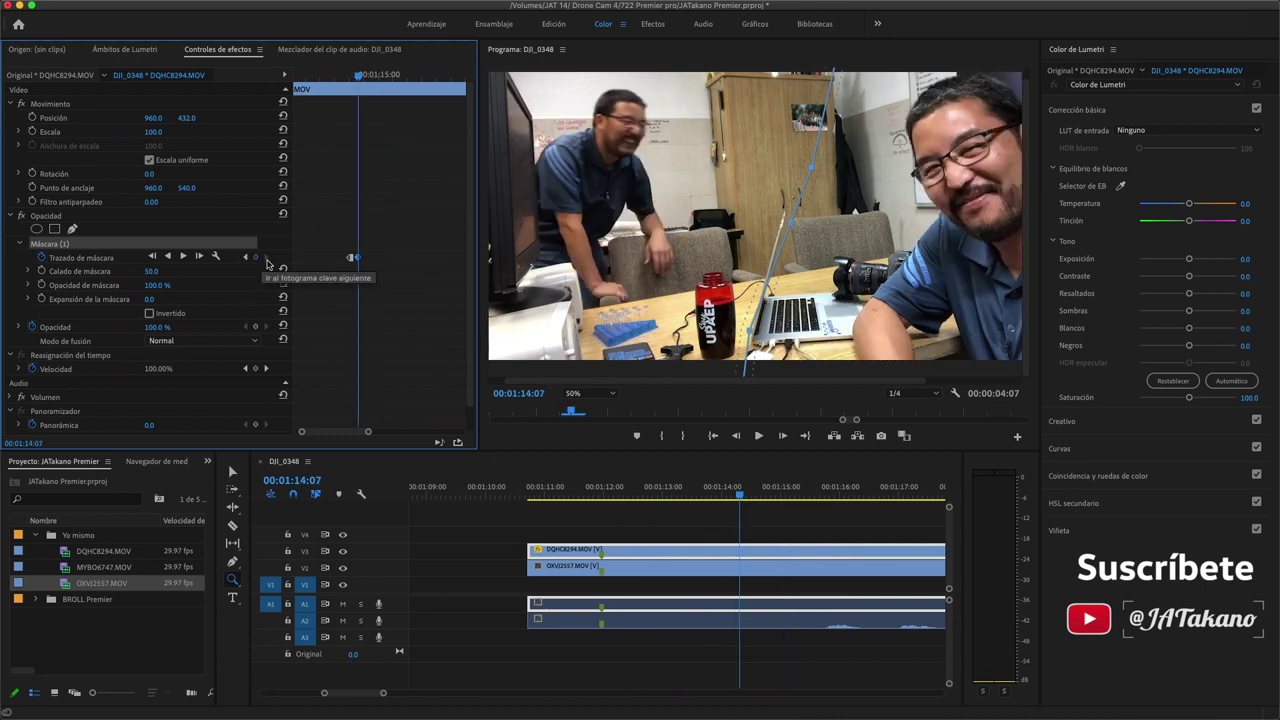
key("space")
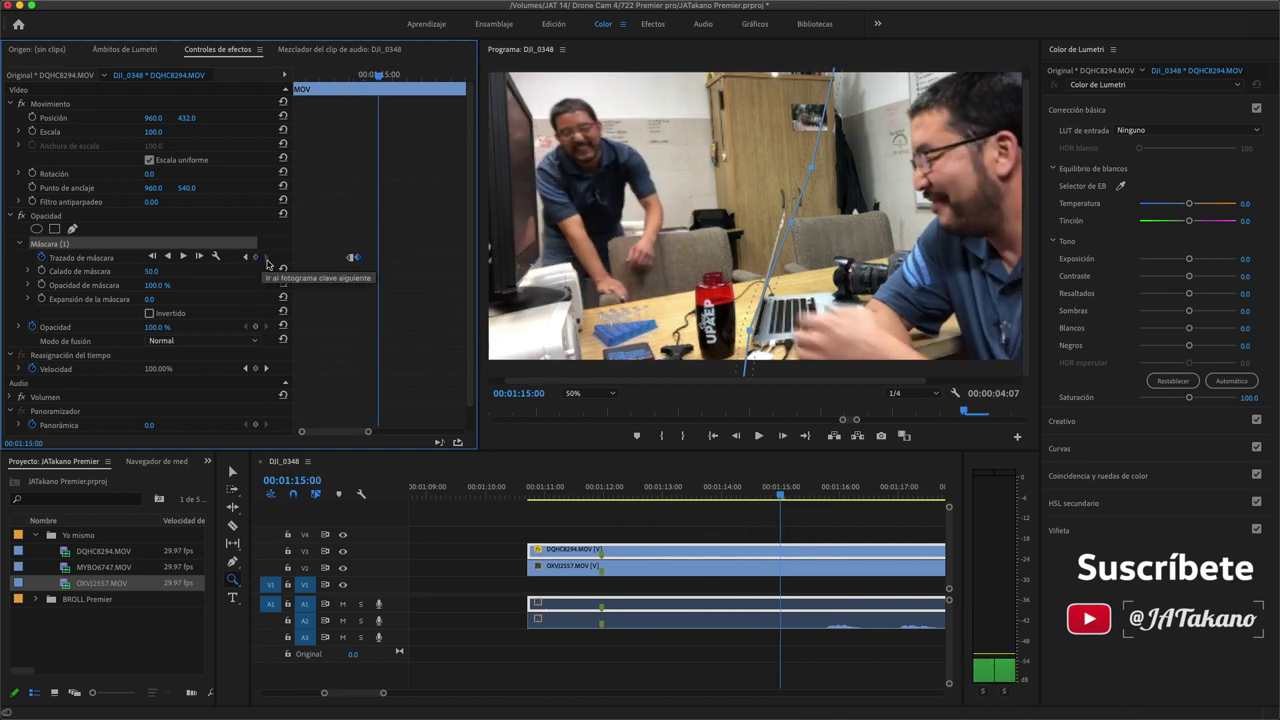
key("space")
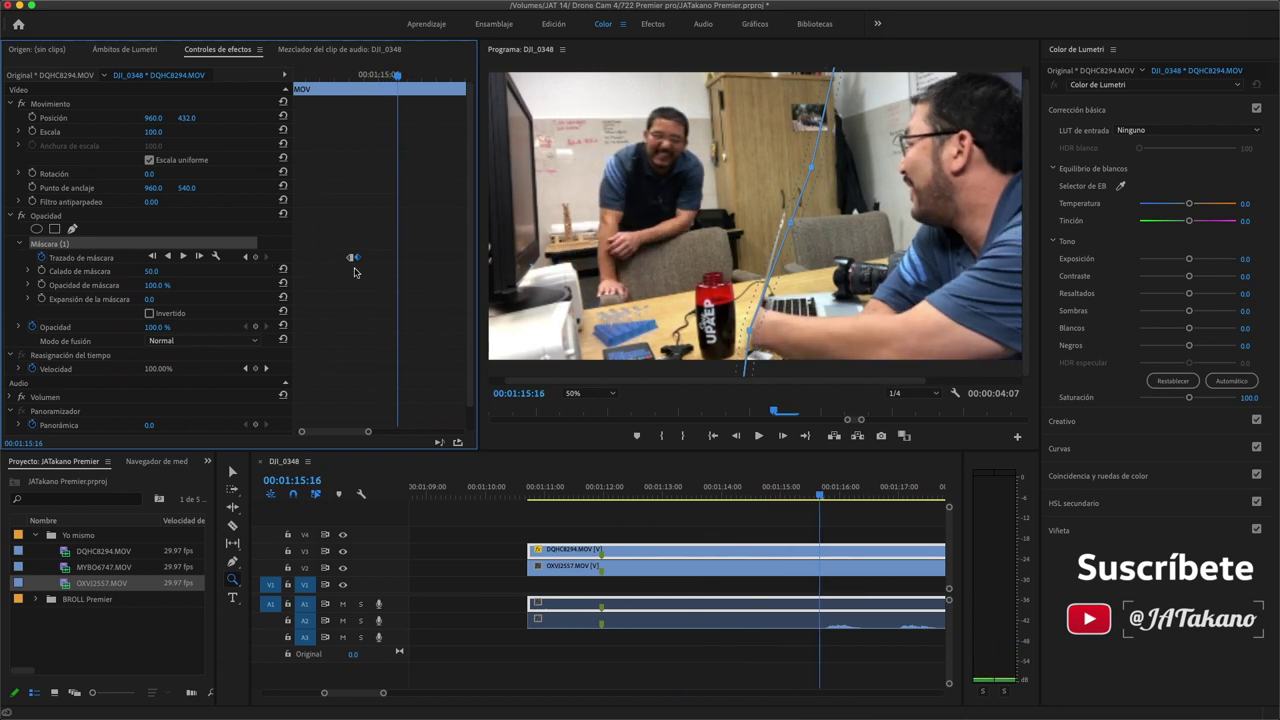
left_click_drag(755, 338, 676, 306)
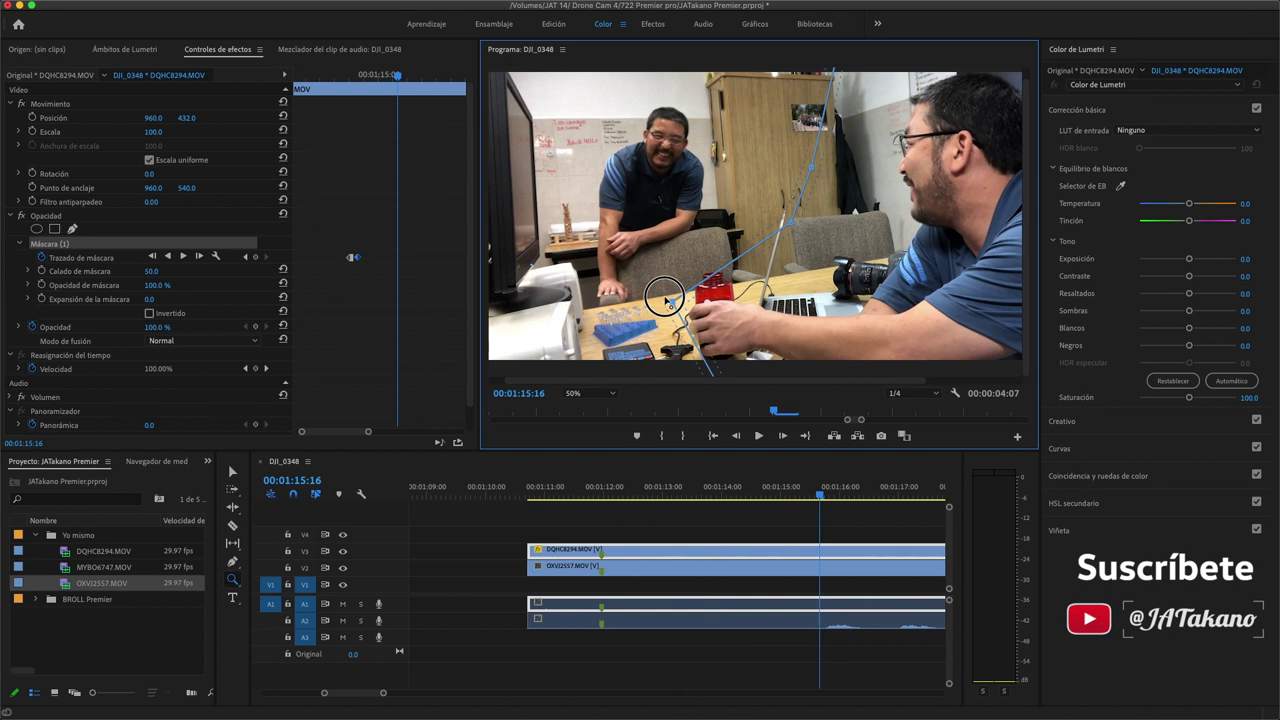
mouse_move(667, 301)
left_mouse_down()
mouse_move(644, 283)
mouse_move(643, 306)
left_mouse_up()
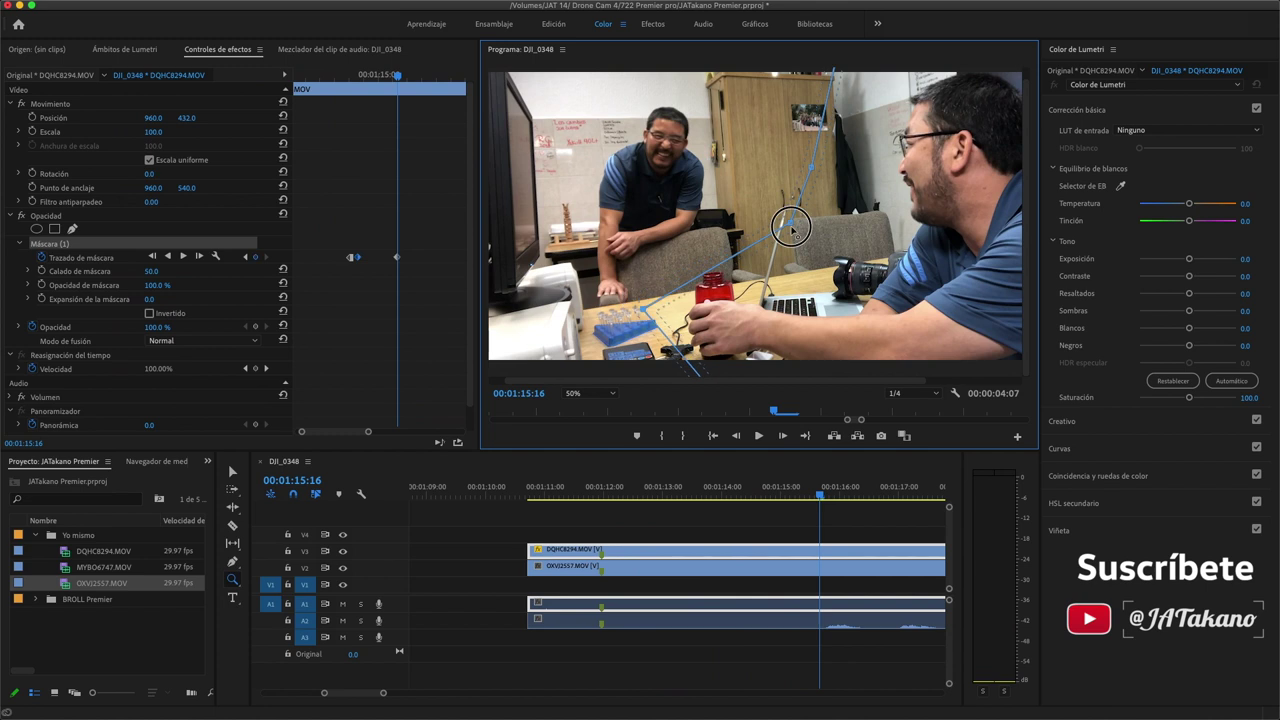
left_click_drag(790, 228, 750, 199)
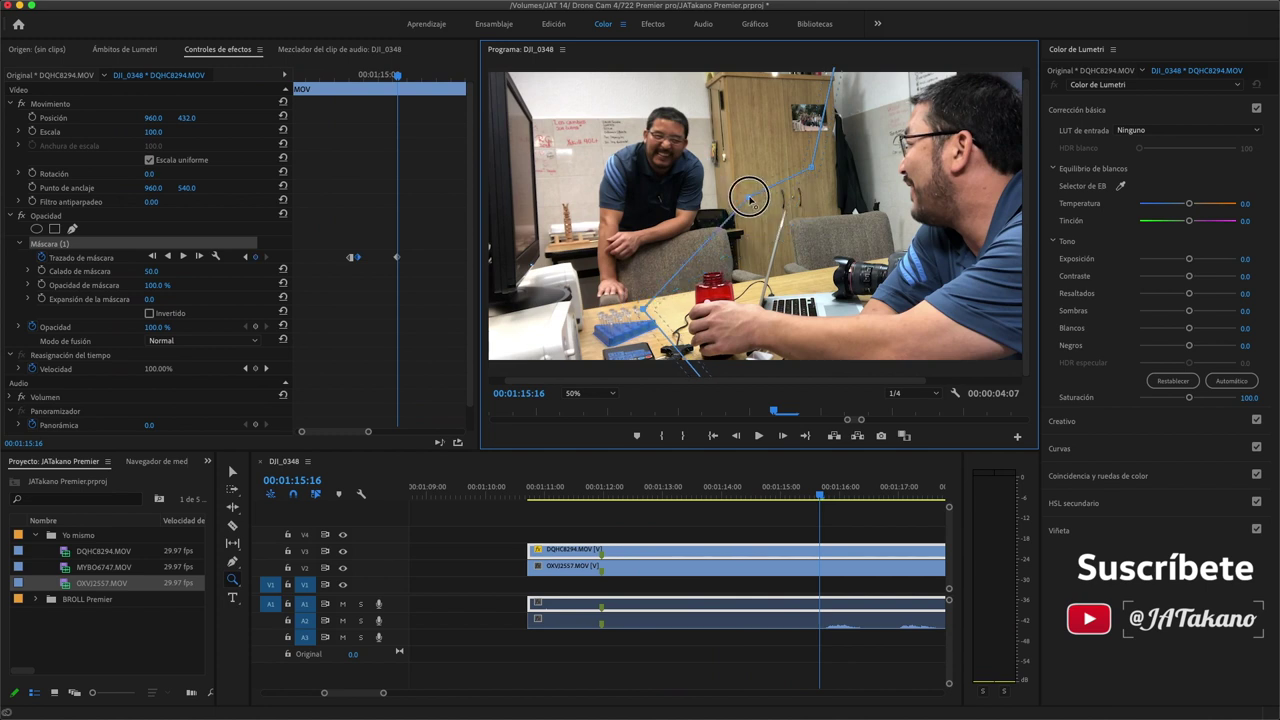
left_click(818, 499)
key("j")
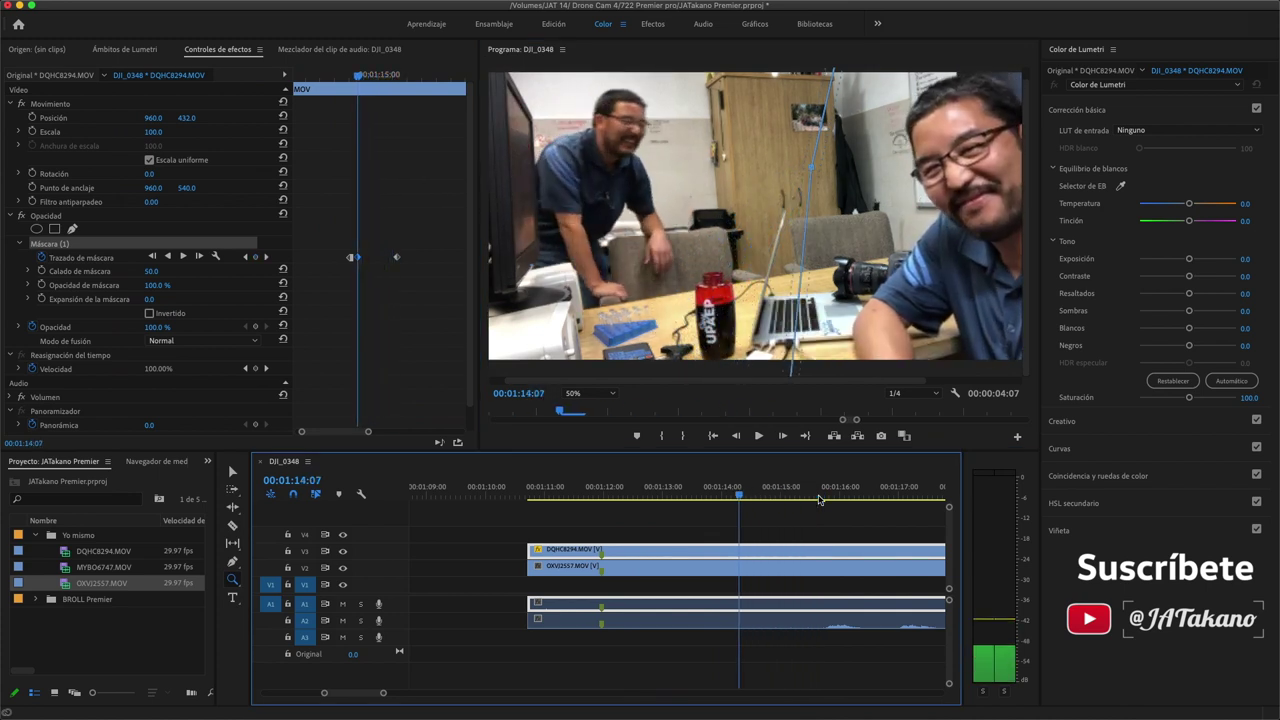
Play to 01:16:06 and nudge a mask point to add a keyframe there
key("l")
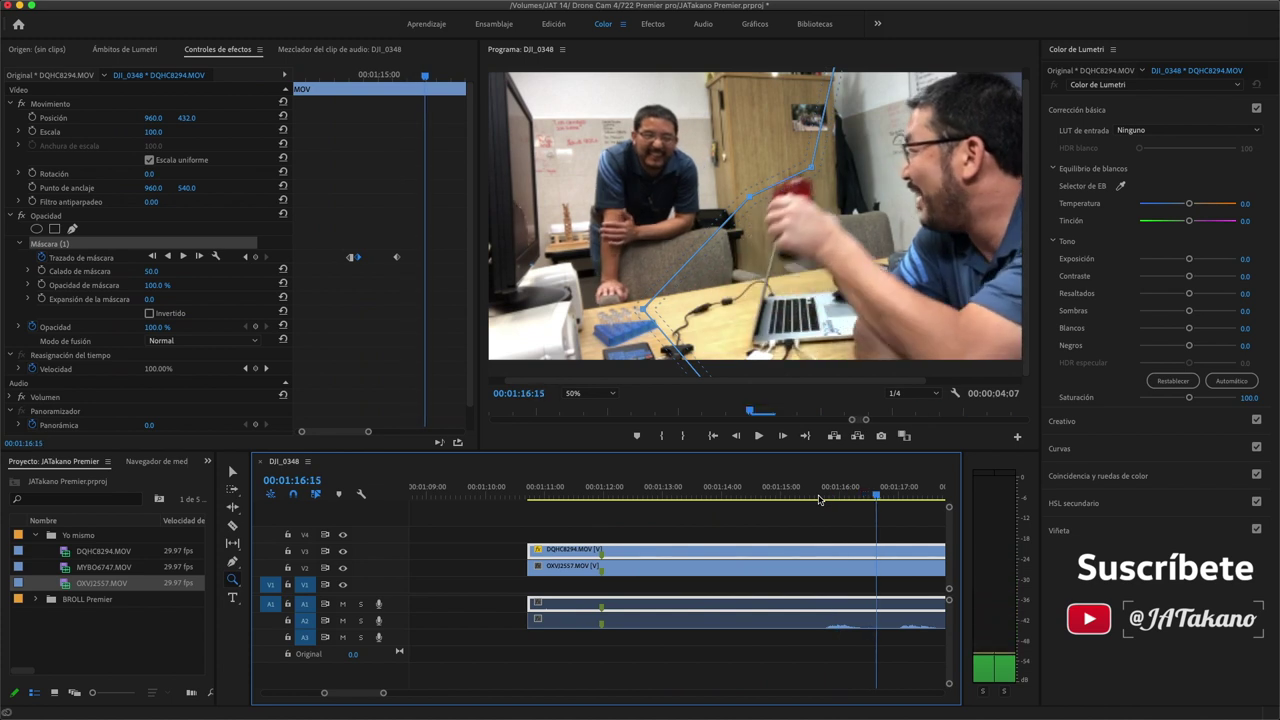
key("space")
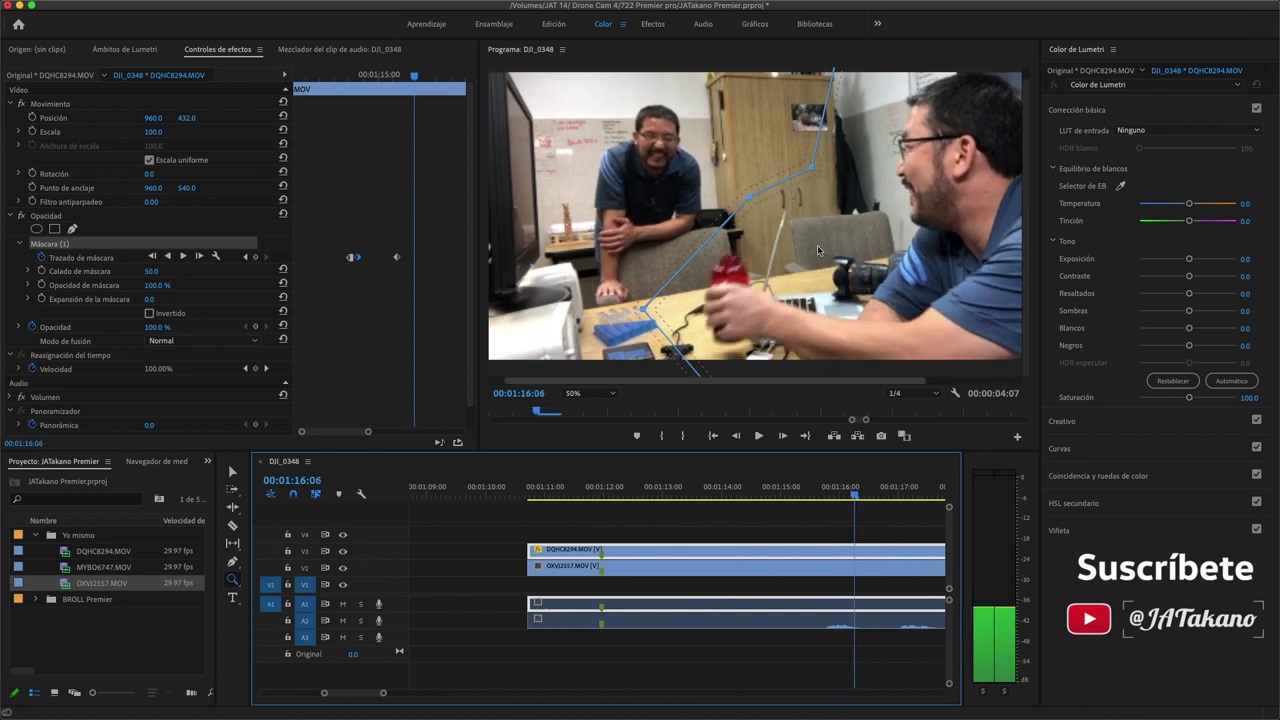
left_click(813, 181)
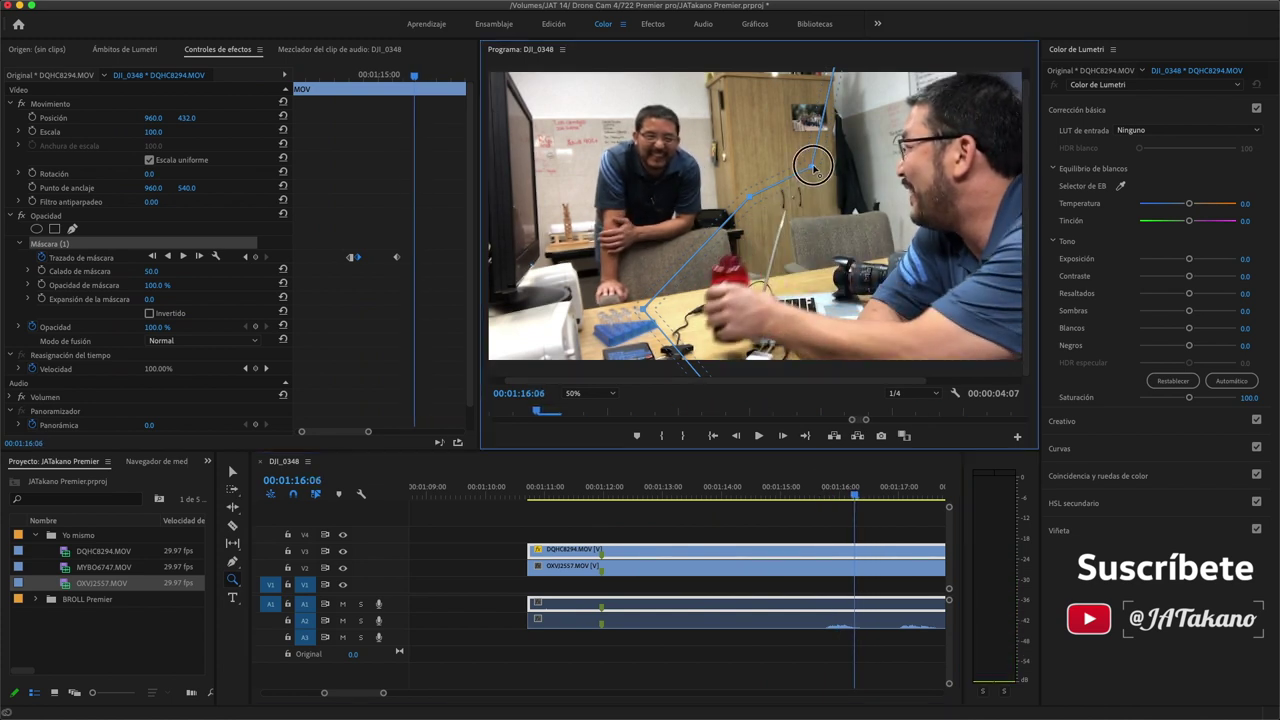
left_click_drag(813, 167, 810, 162)
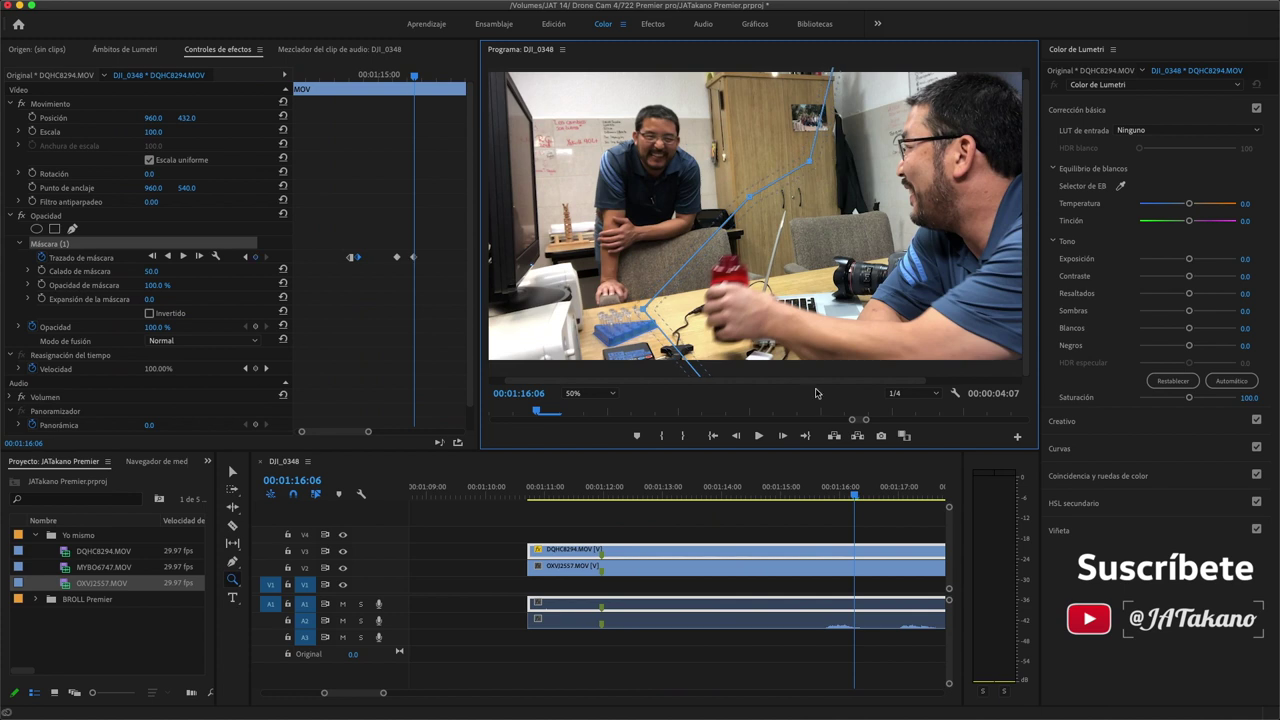
Play on to 01:16:14 and pull mask points up-left to add another keyframe
left_click(852, 471)
key("space")
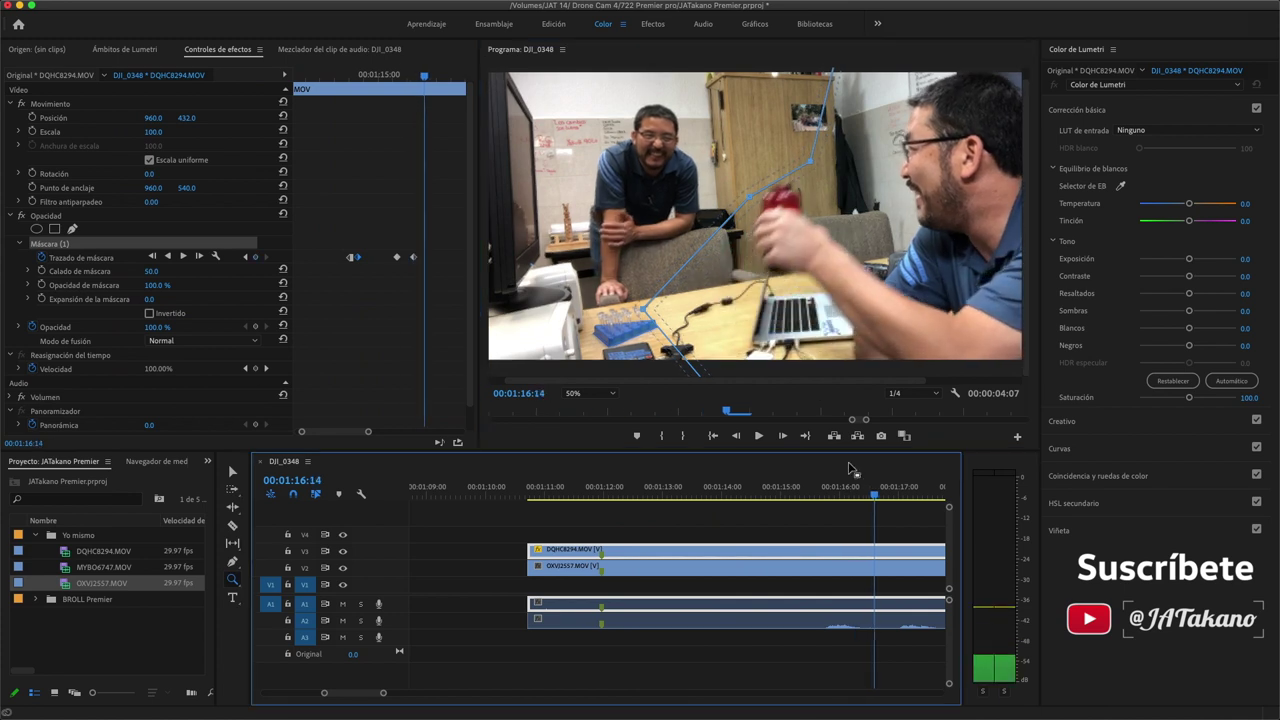
left_click_drag(812, 165, 777, 143)
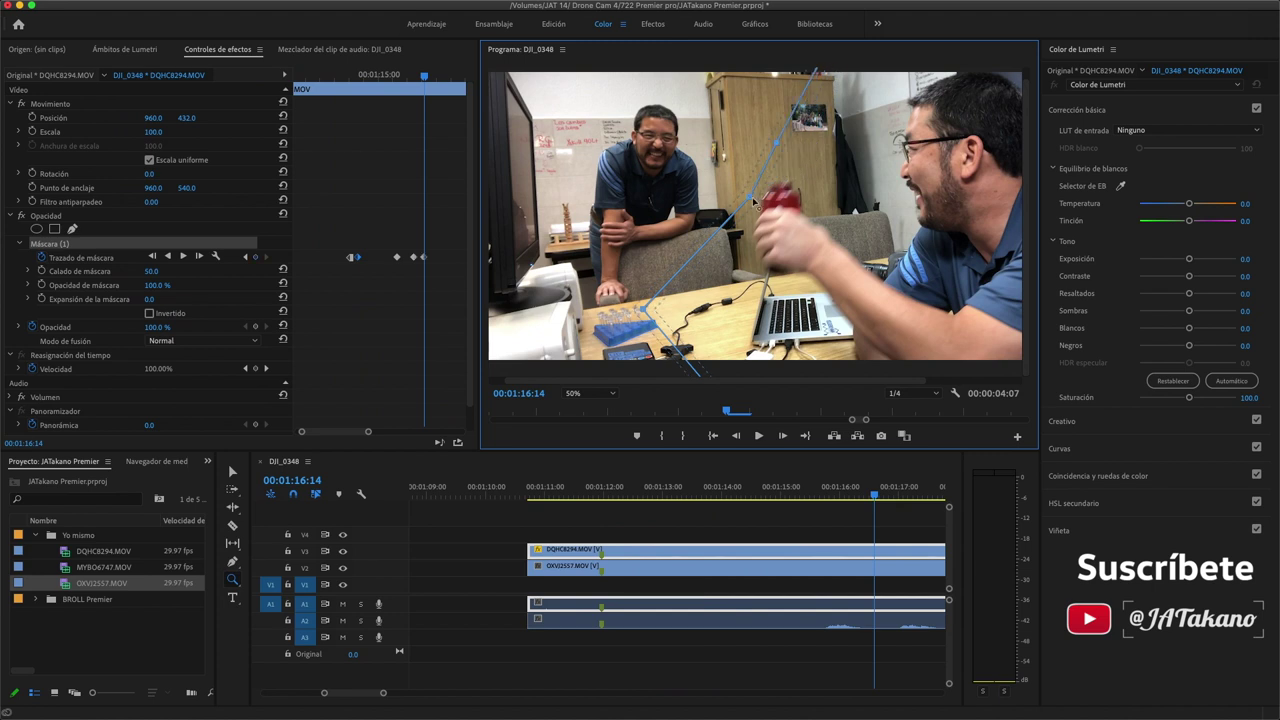
left_click_drag(753, 202, 743, 197)
left_click(878, 474)
key("space")
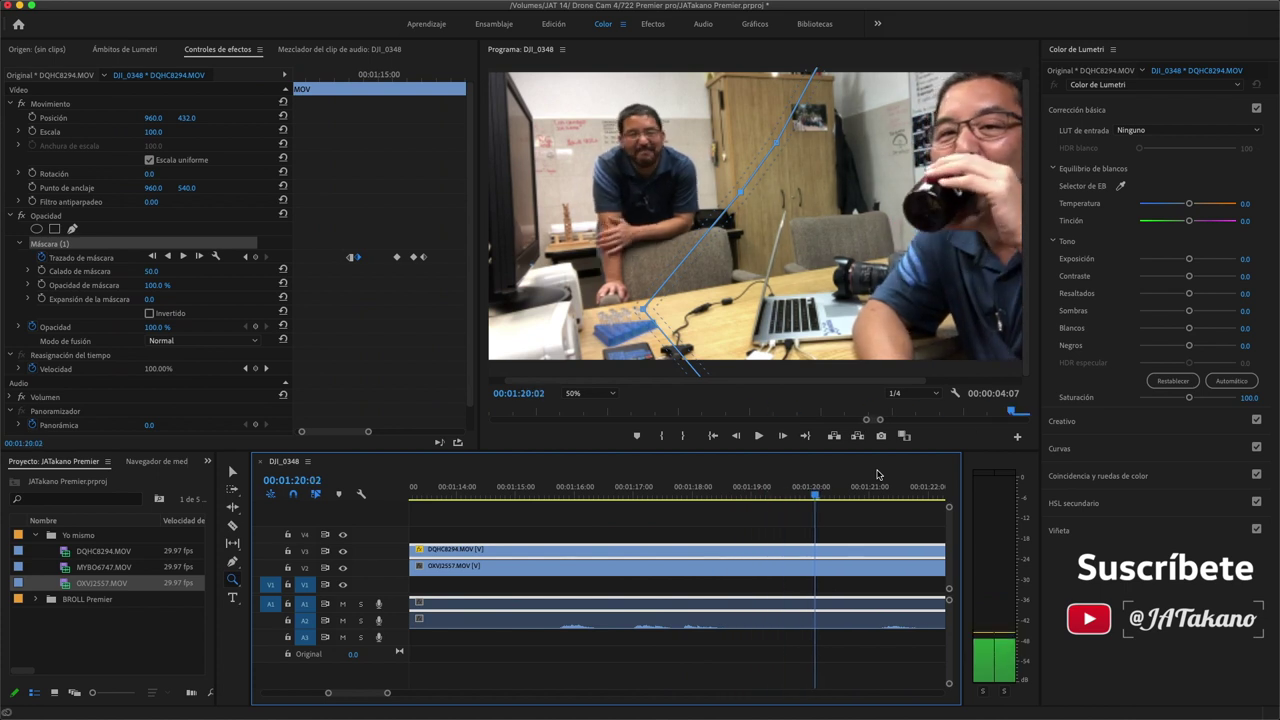
key("space")
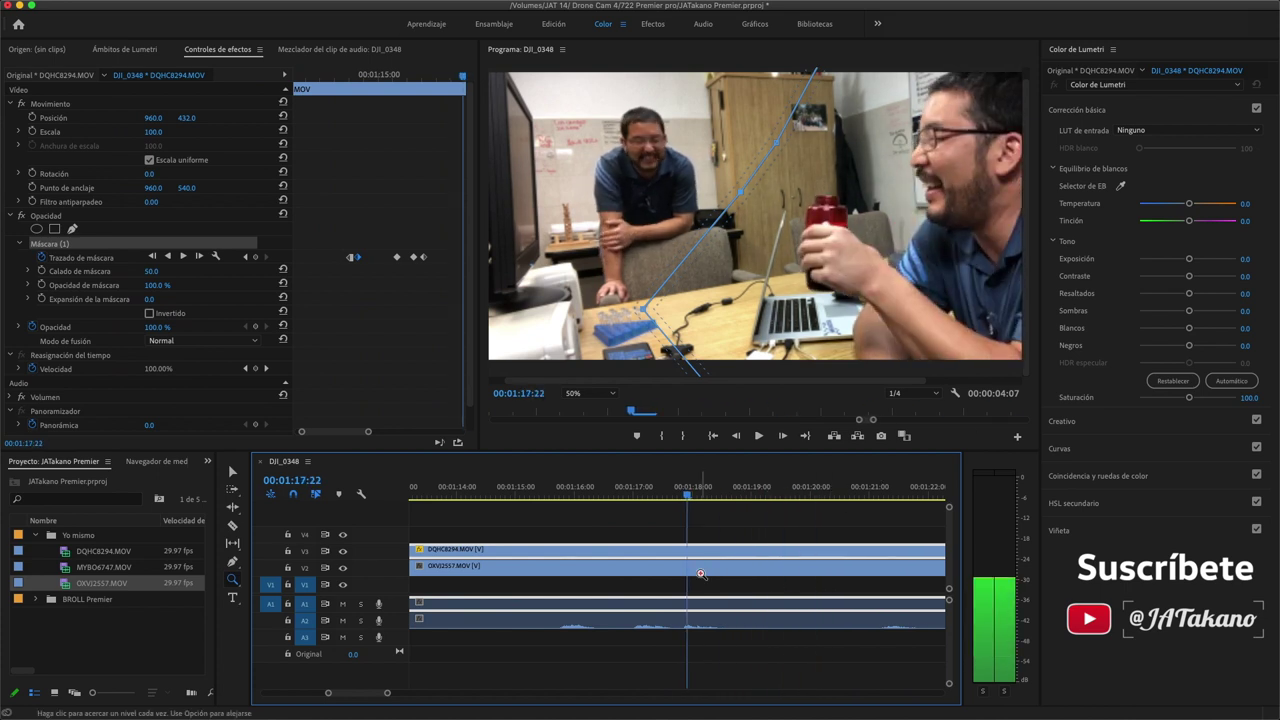
Switch to the Selection tool and select the OXVJ2557 and DQHC8294 clips in turn
key("v")
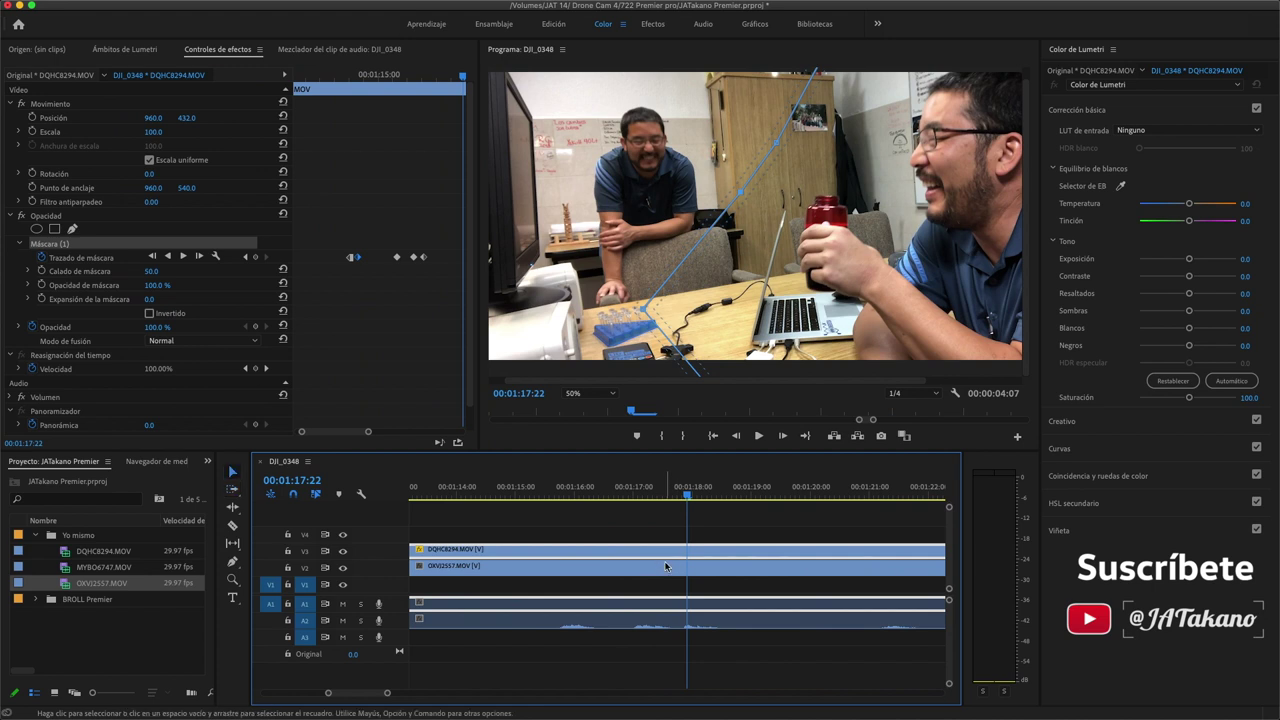
left_click(666, 567)
left_click(673, 552)
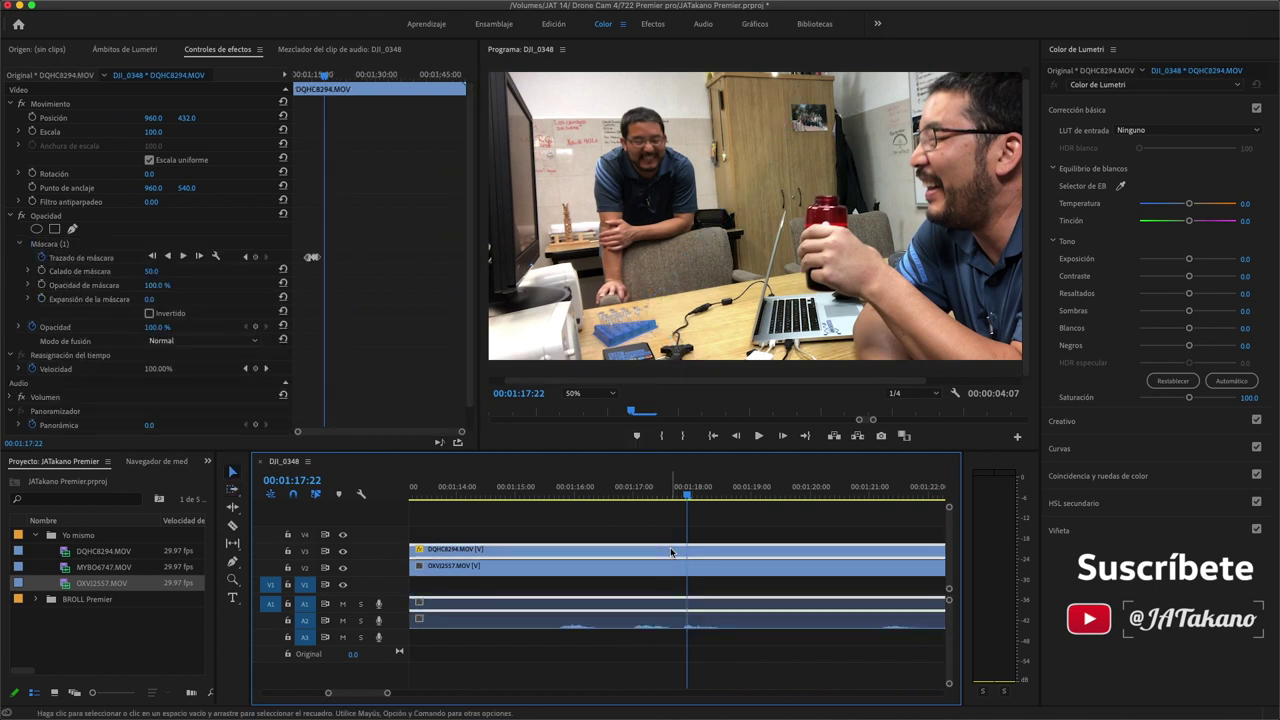
left_click(671, 571)
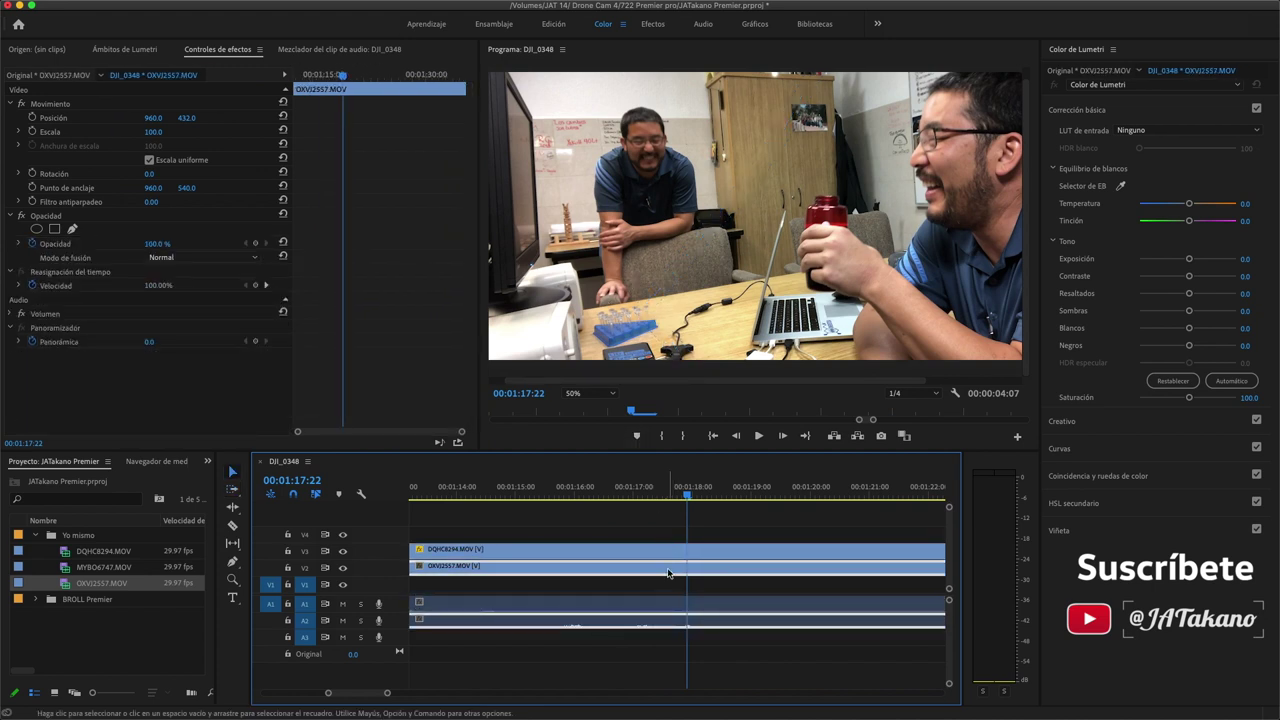
right_click(668, 572)
key("Escape")
Toggle V2 and V3 track visibility to view each take alone, then restore both
left_click(343, 568)
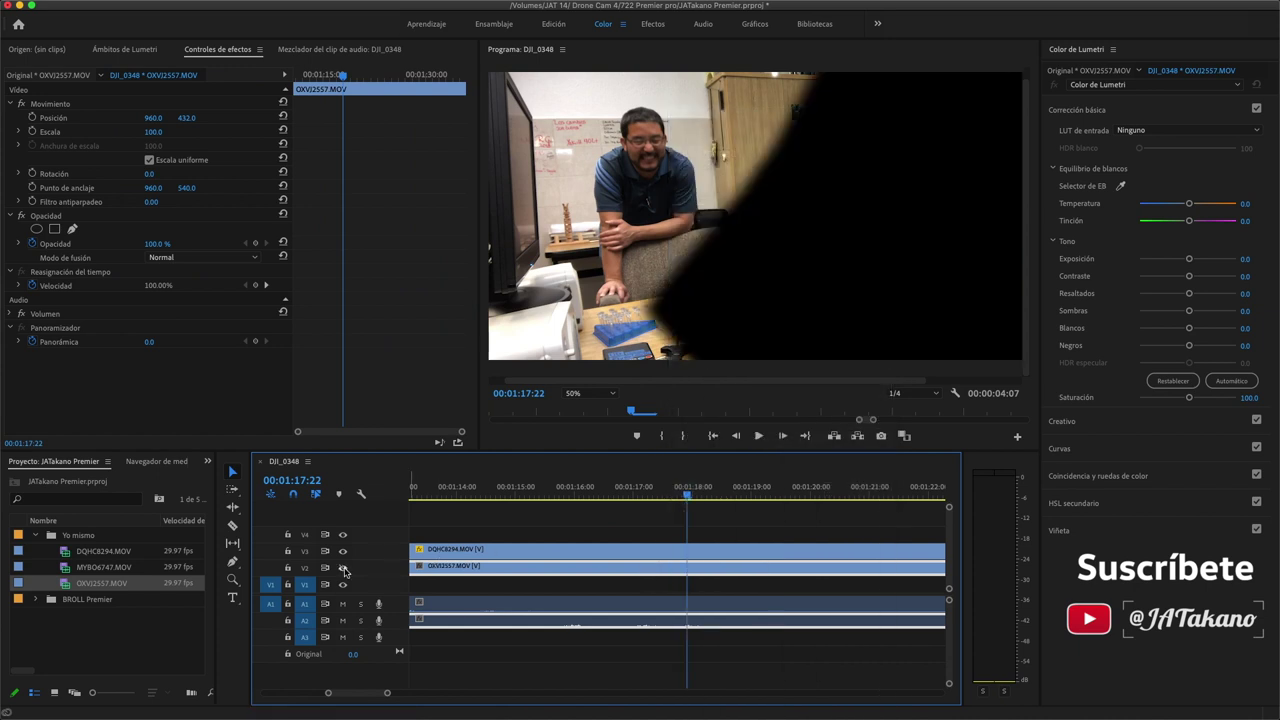
left_click(343, 552)
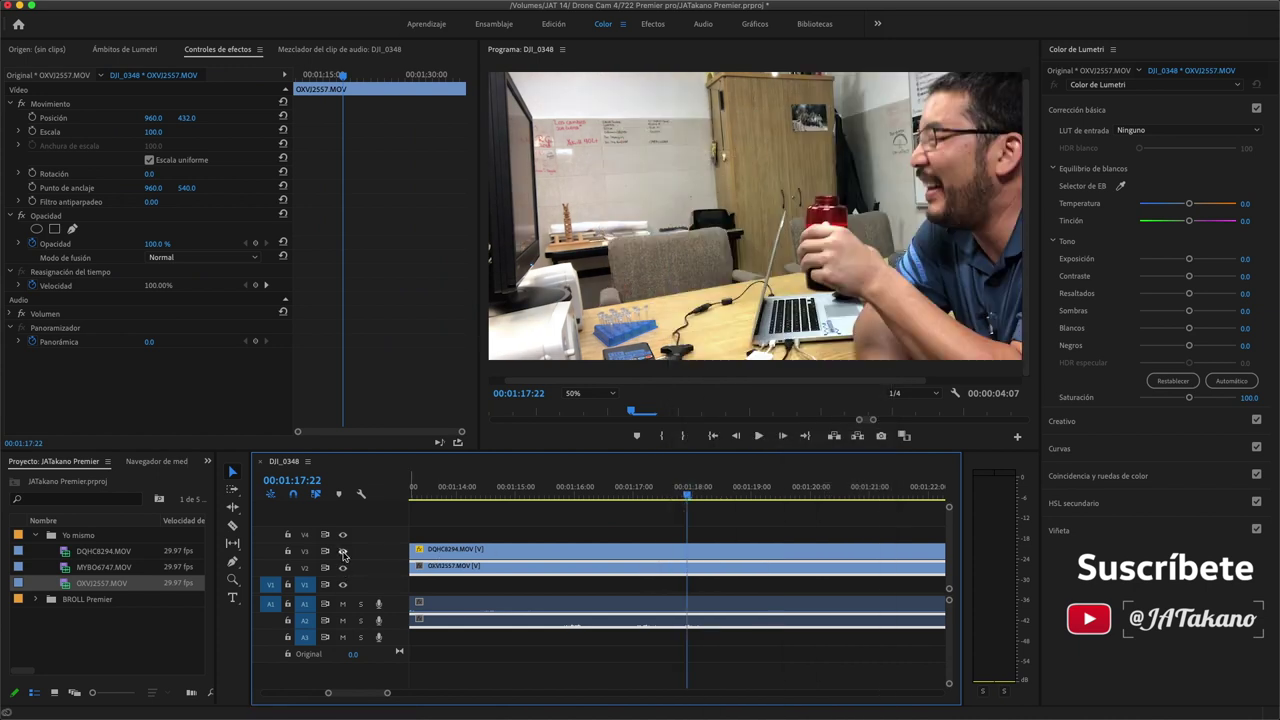
left_click(343, 552)
left_click(343, 552)
left_click(343, 552)
left_click(343, 552)
left_click(343, 552)
left_click(343, 552)
left_click(343, 568)
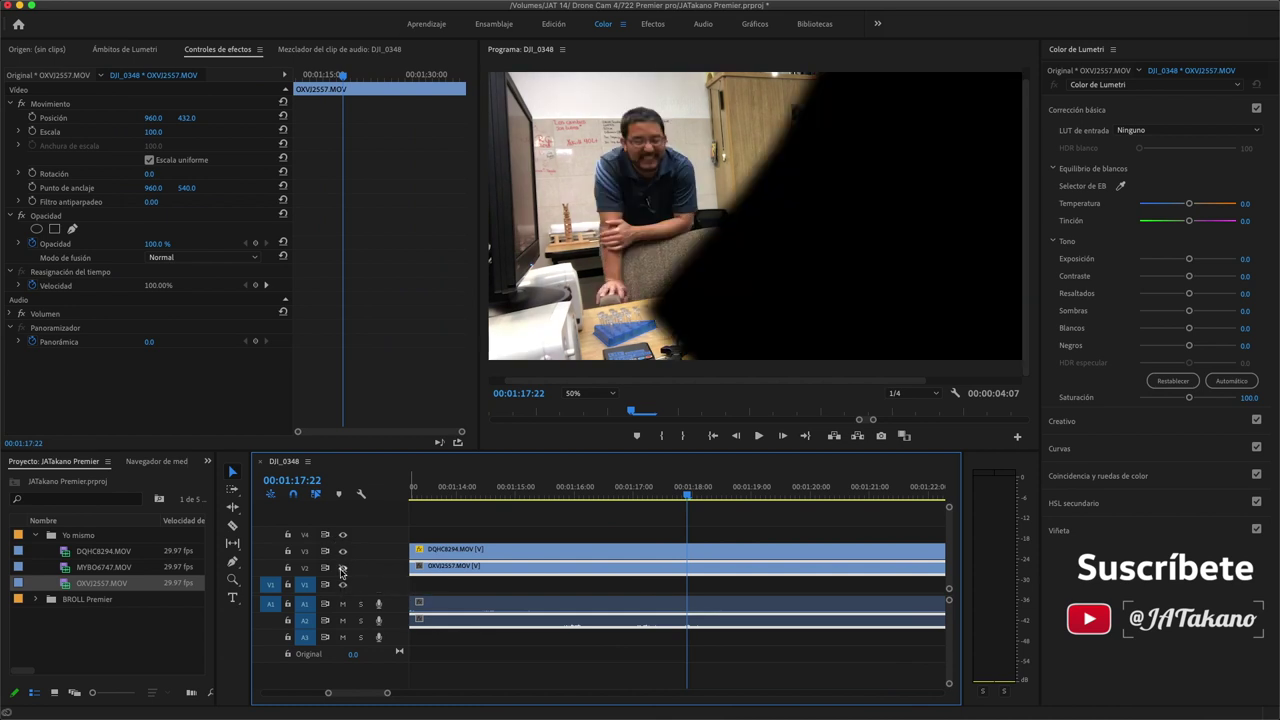
left_click(343, 568)
left_click(343, 568)
left_click(343, 568)
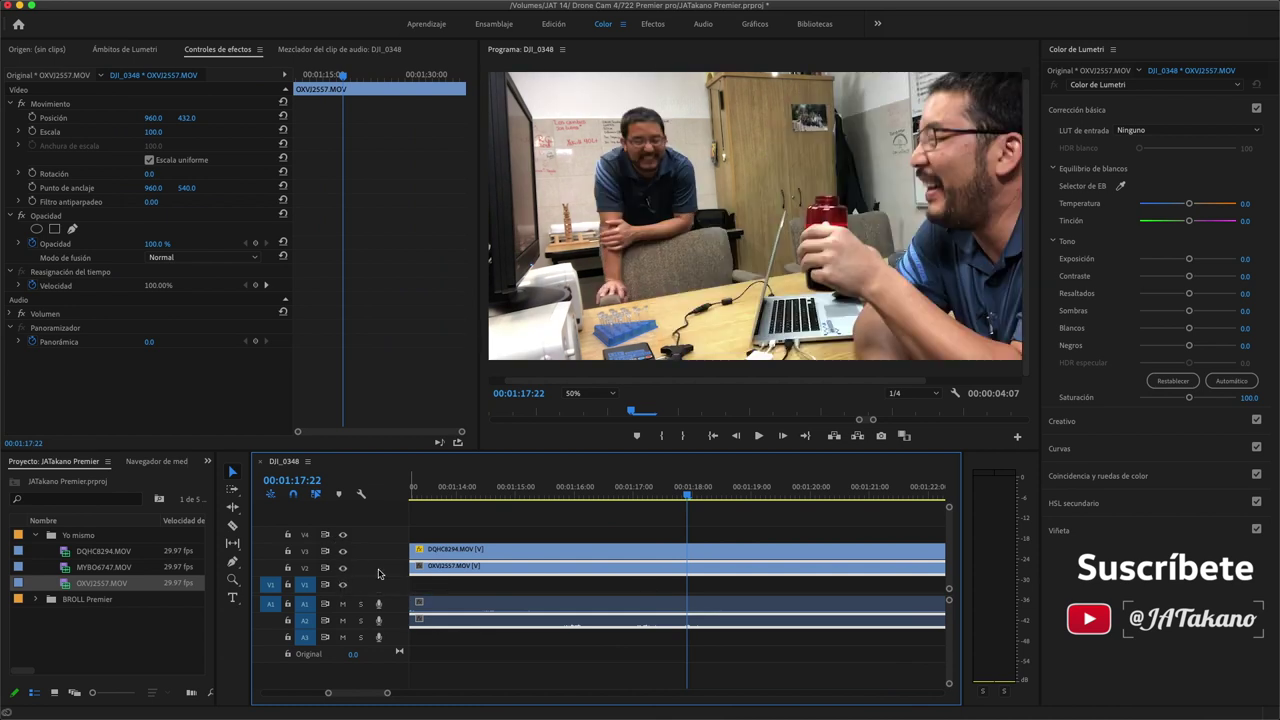
Select the DQHC8294 clip and expand its Máscara (1) properties in Effect Controls
left_click(605, 549)
left_click(72, 228)
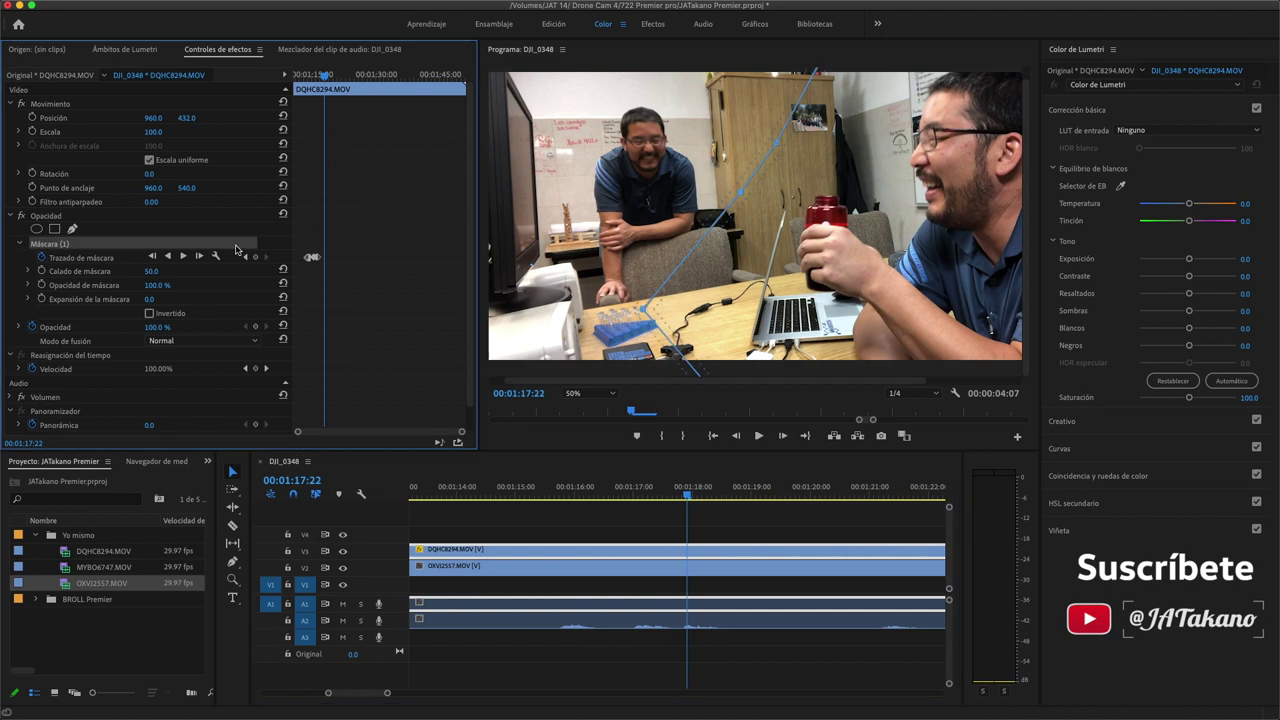
left_click(735, 213)
Step back through the Trazado de máscara keyframes to 00:01:14:07
left_click_drag(463, 431, 399, 431)
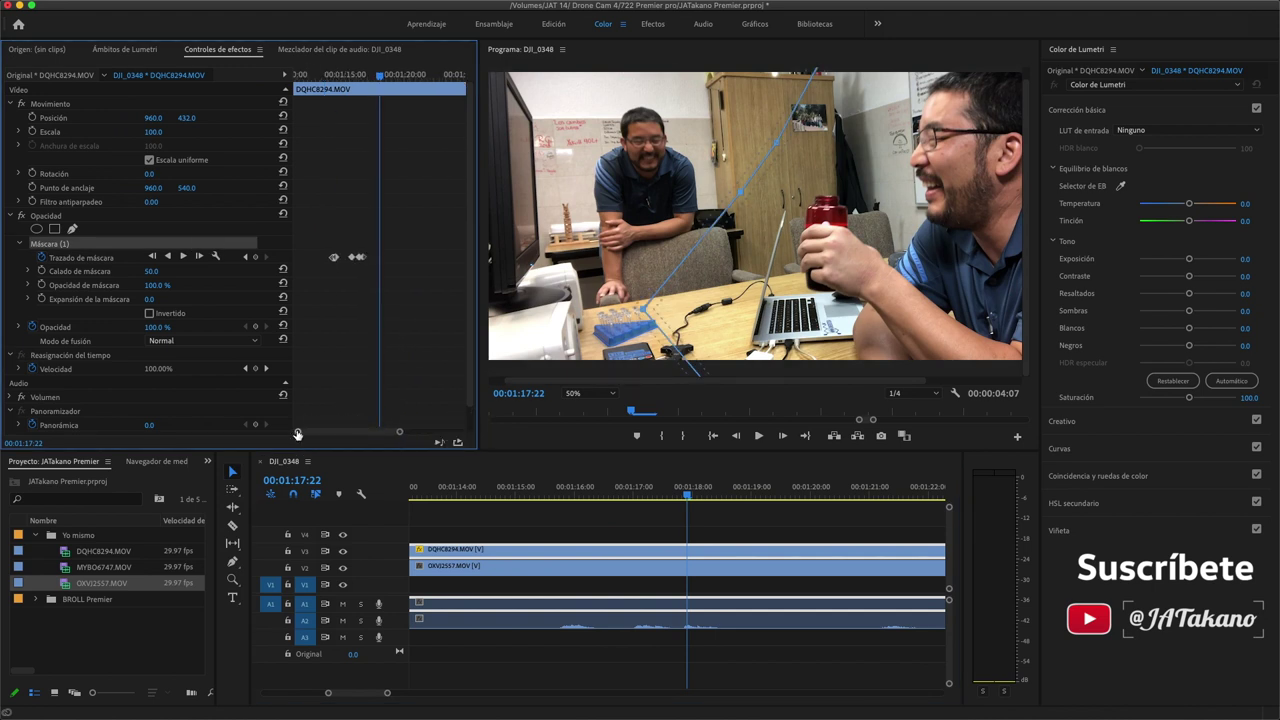
left_click(246, 258)
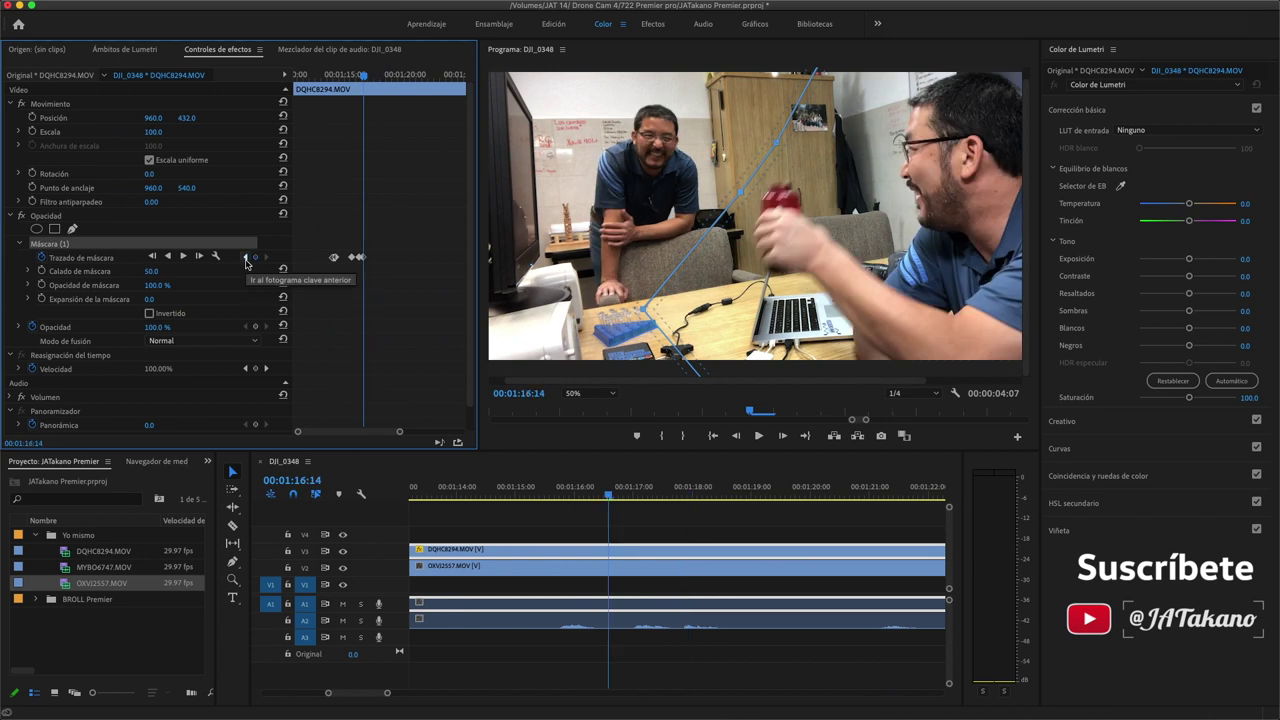
left_click(246, 258)
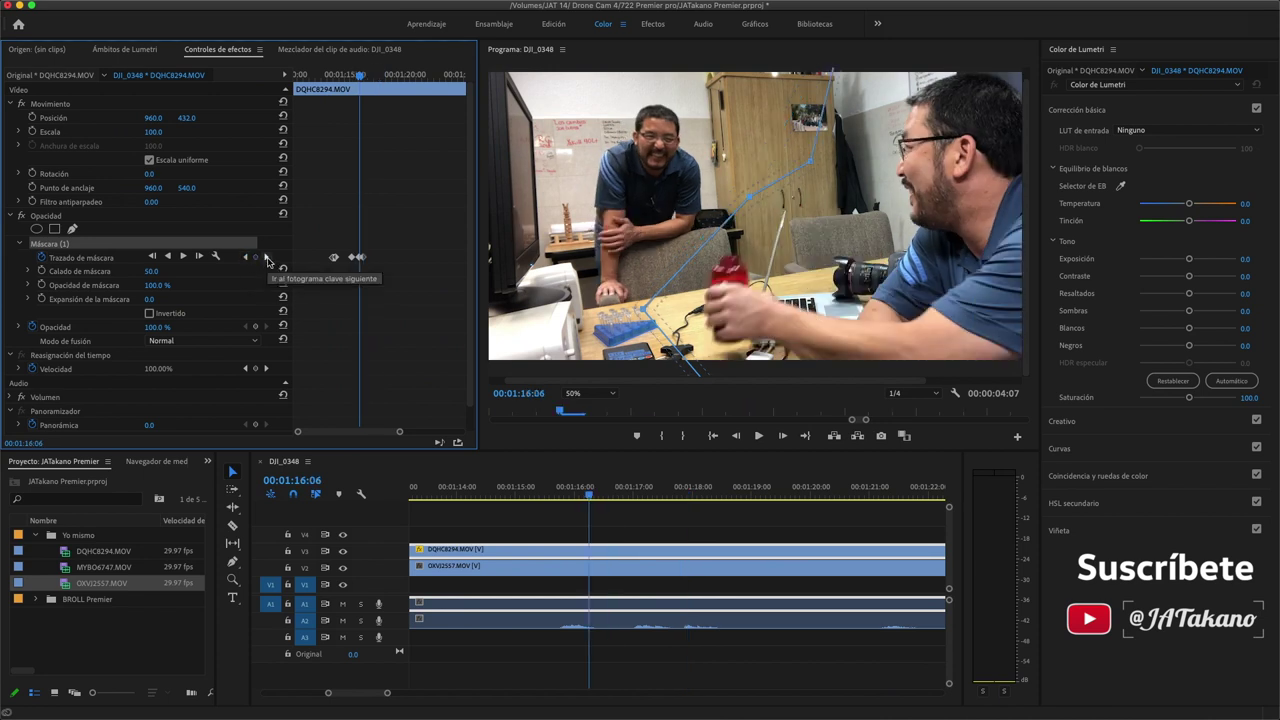
left_click(247, 258)
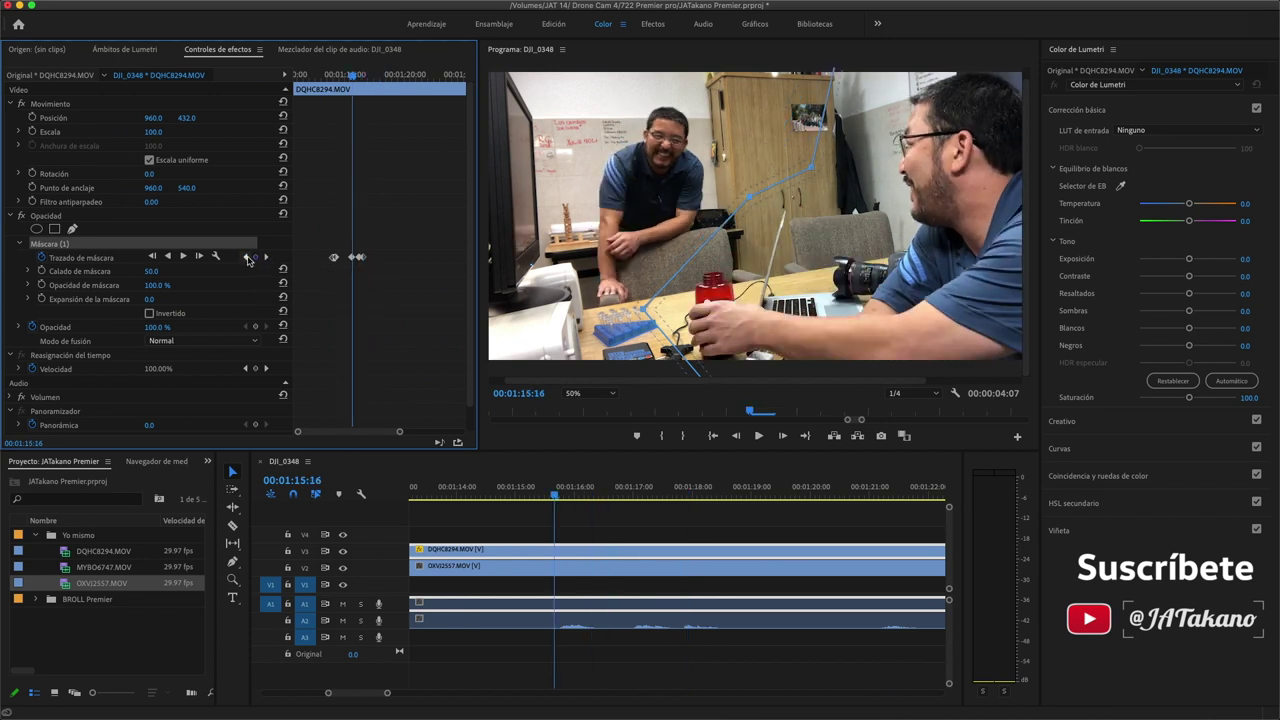
left_click(247, 258)
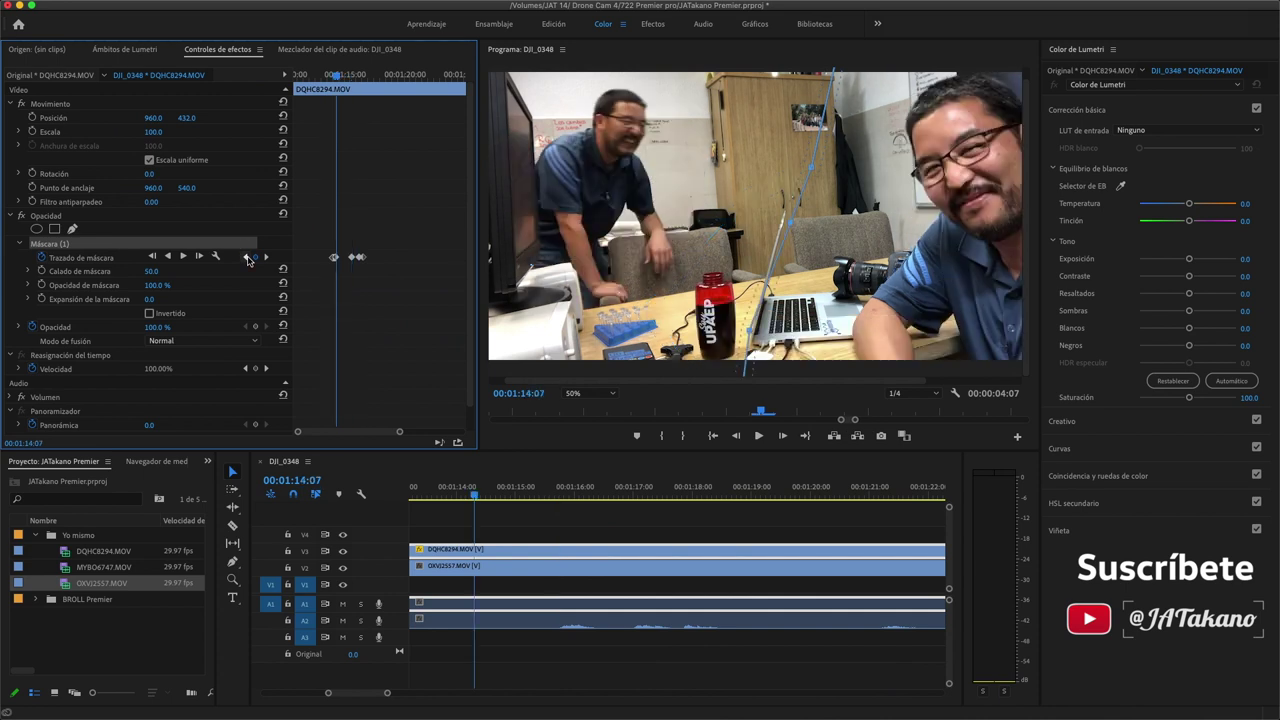
Drag the mask's upper points so its edge runs straight down between the two men
left_click_drag(815, 172, 776, 125)
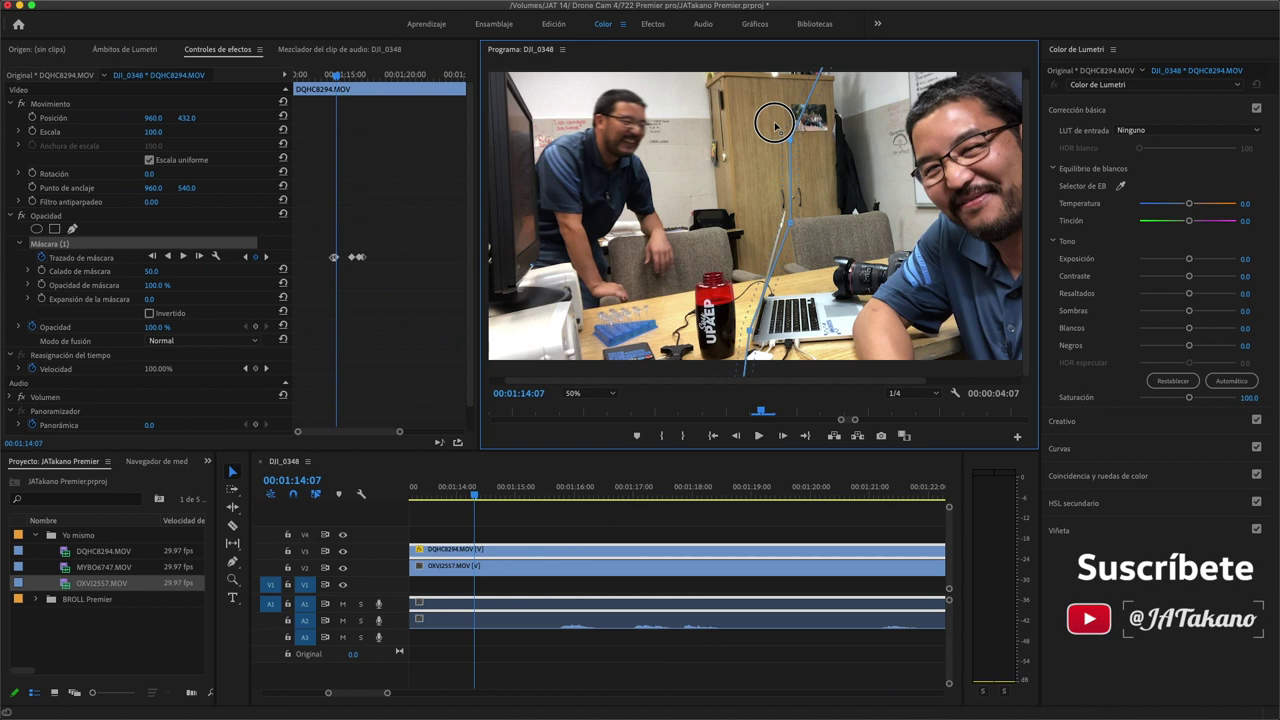
left_click_drag(775, 123, 741, 209)
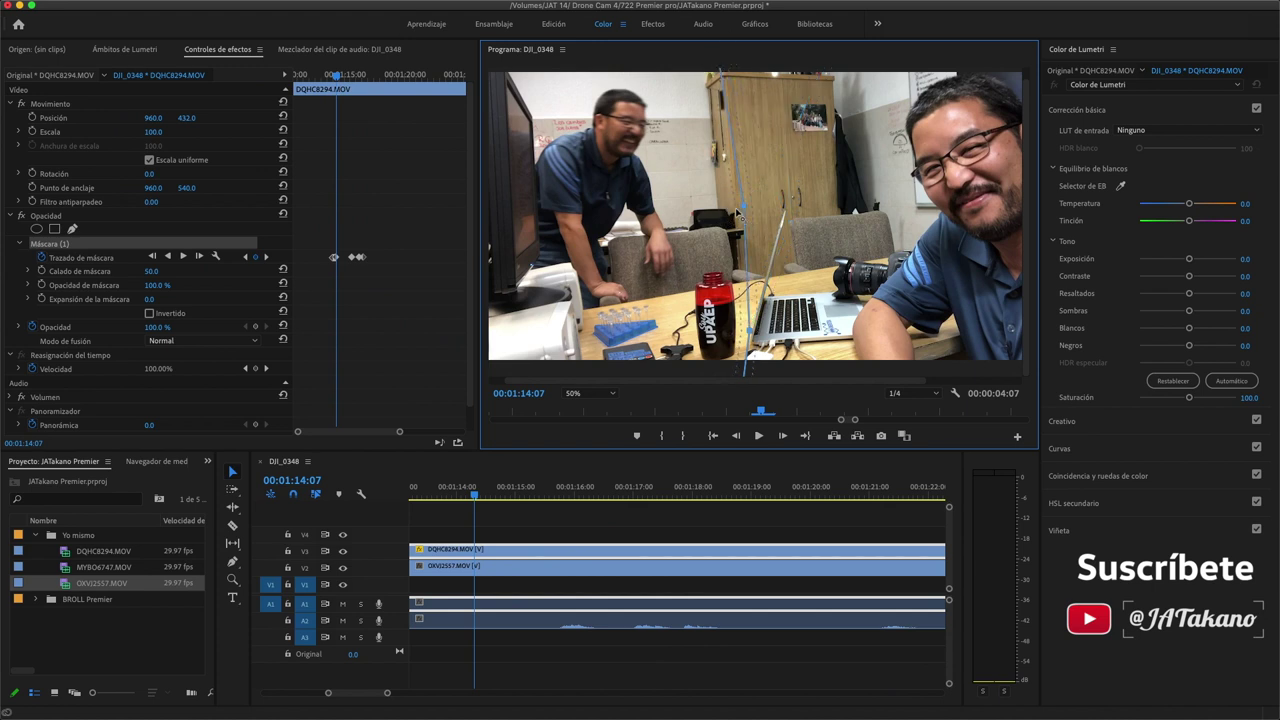
left_click_drag(721, 73, 727, 66)
Zoom the Program monitor to 25% and nudge a mask corner slightly down and right
left_click(590, 393)
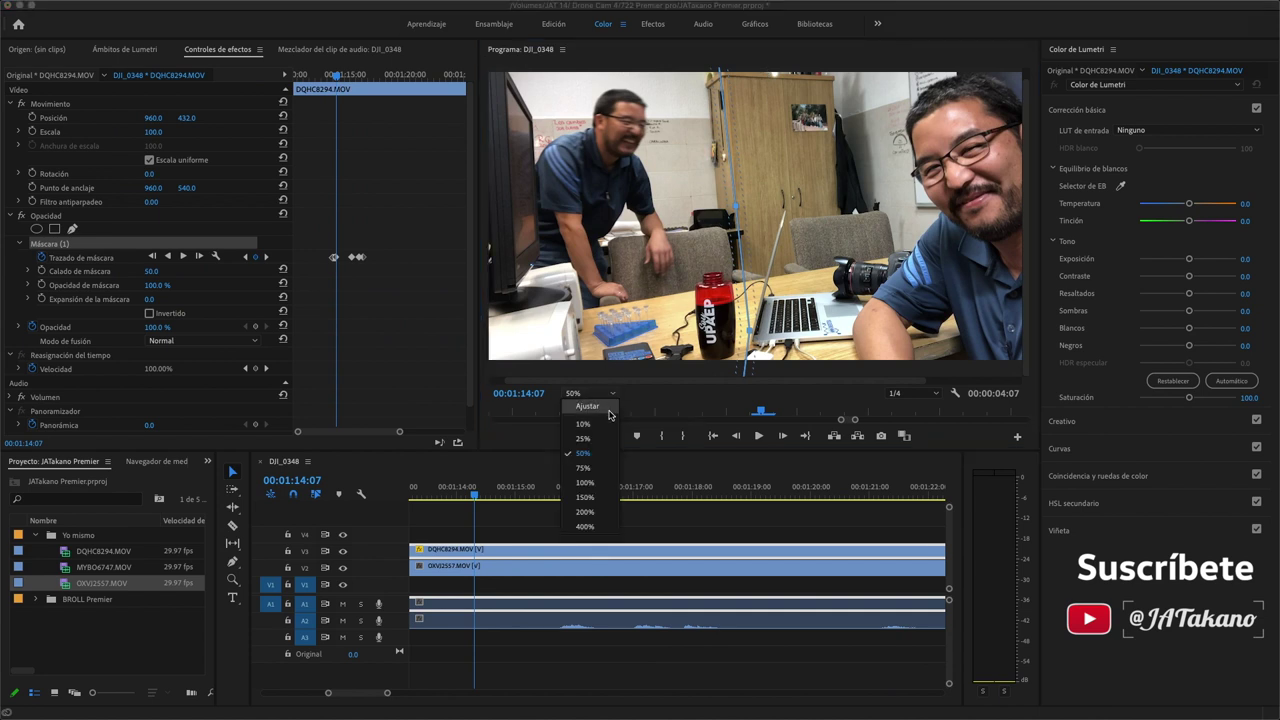
left_click(585, 439)
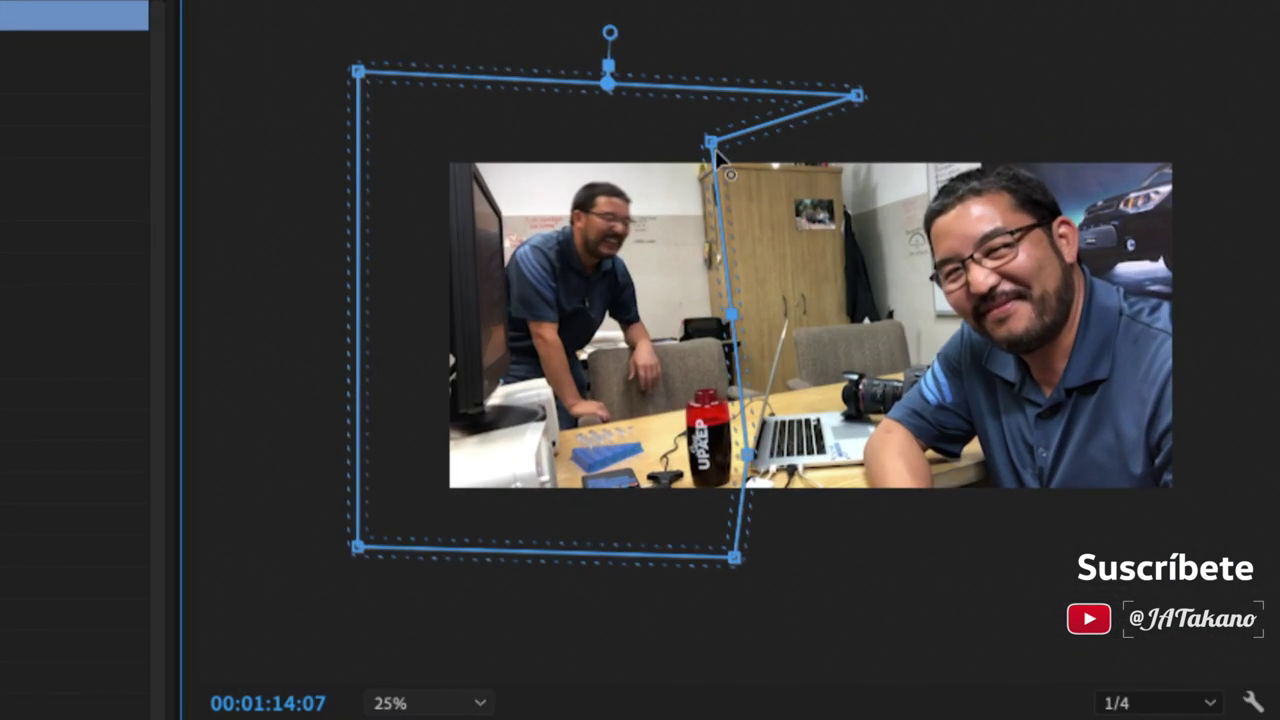
left_click_drag(713, 143, 721, 137)
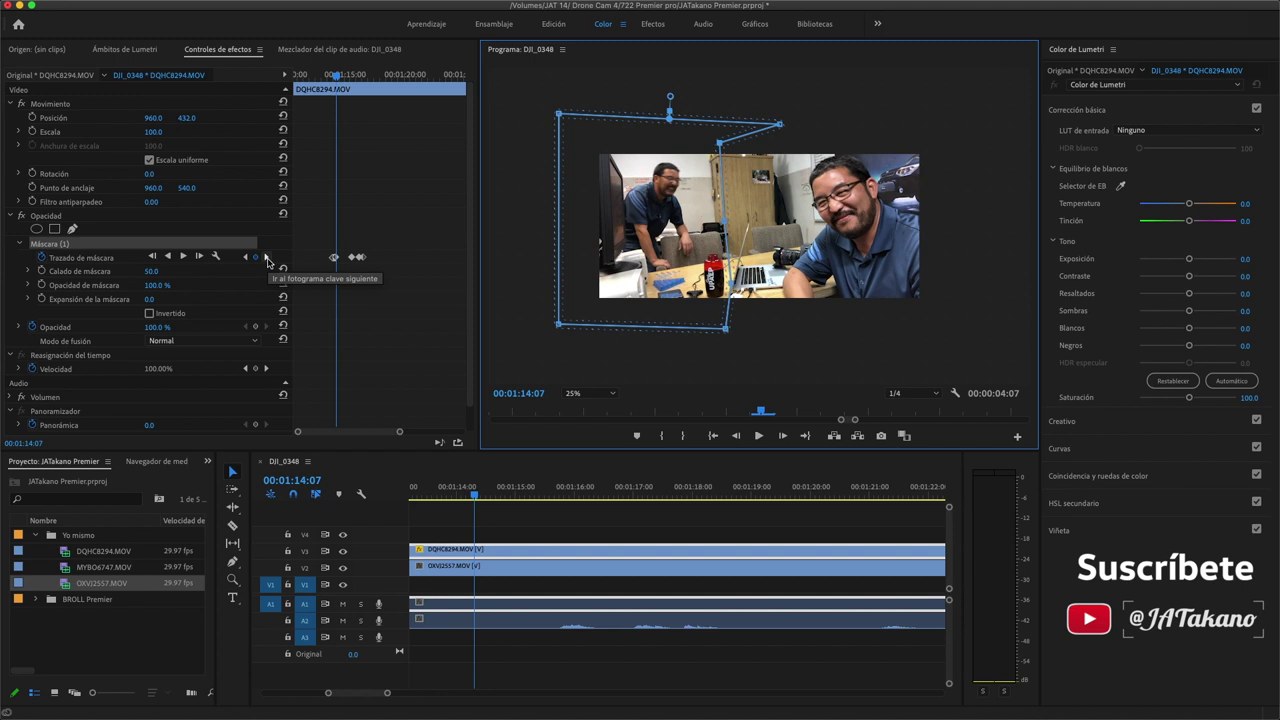
At the 01:15:16 keyframe, move the upper mask vertex up-left and nudge the next vertex left
left_click(267, 258)
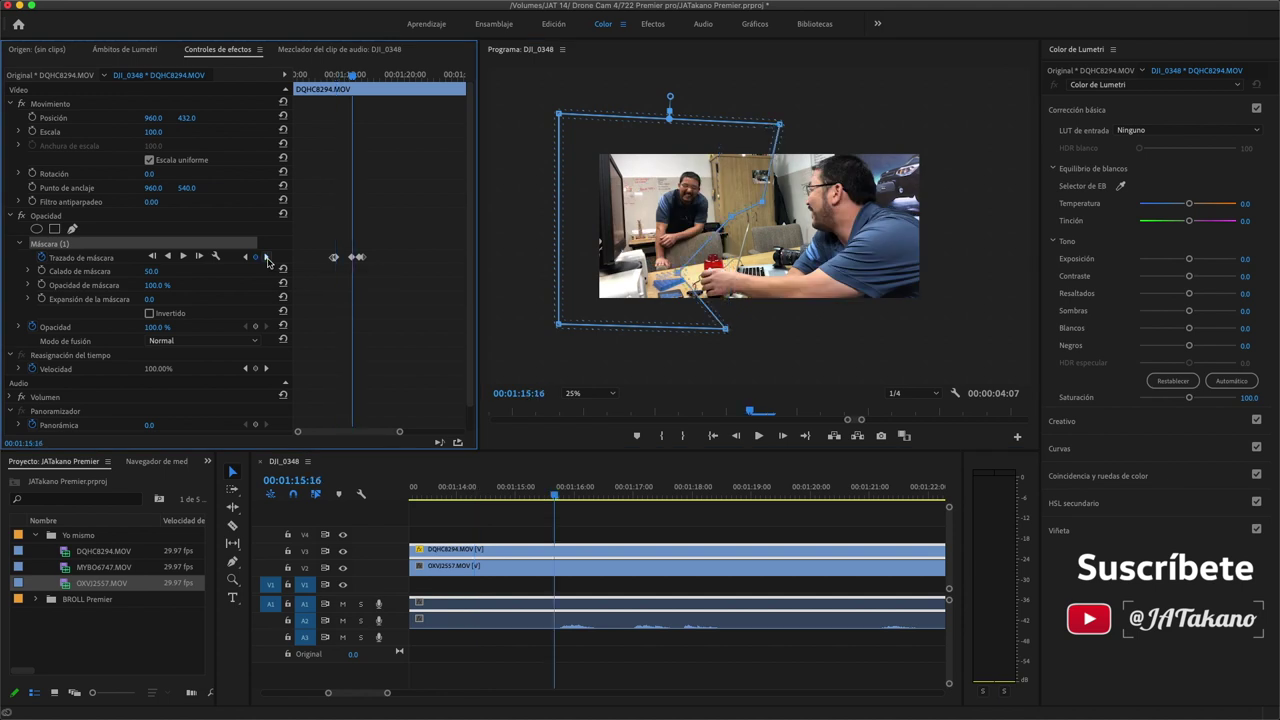
left_click(762, 204)
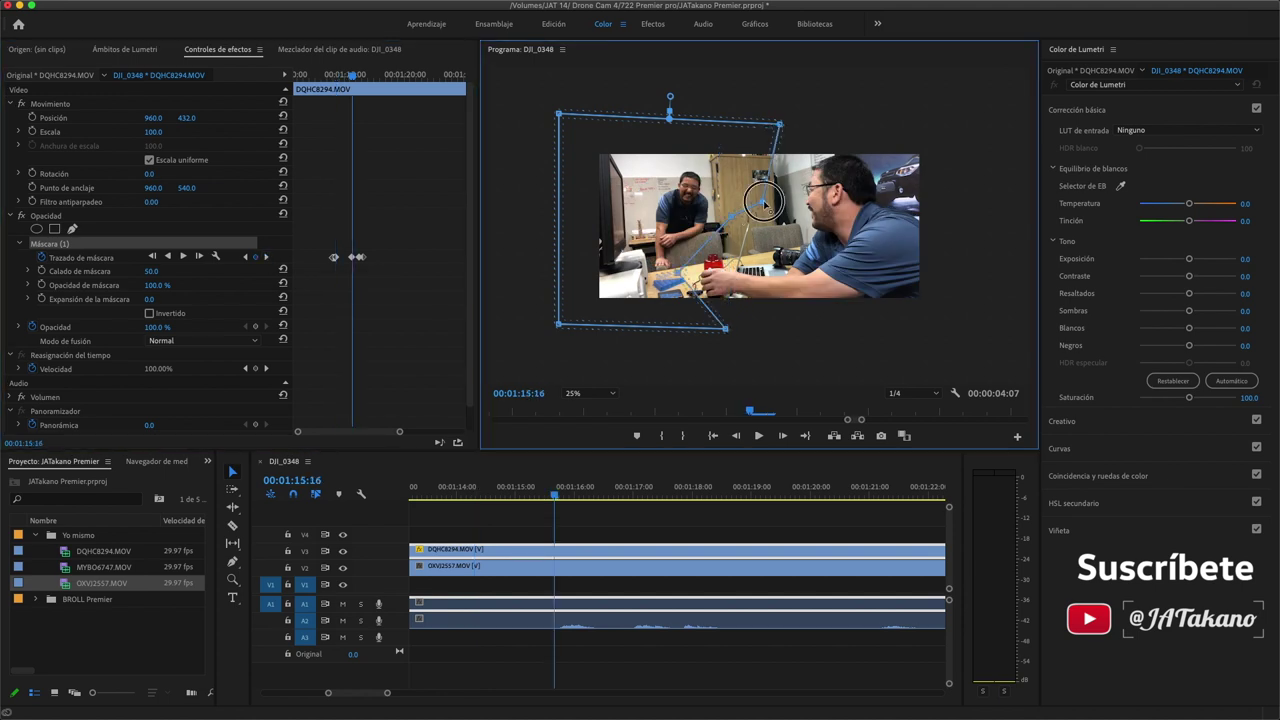
left_click_drag(763, 204, 720, 140)
left_click(733, 220)
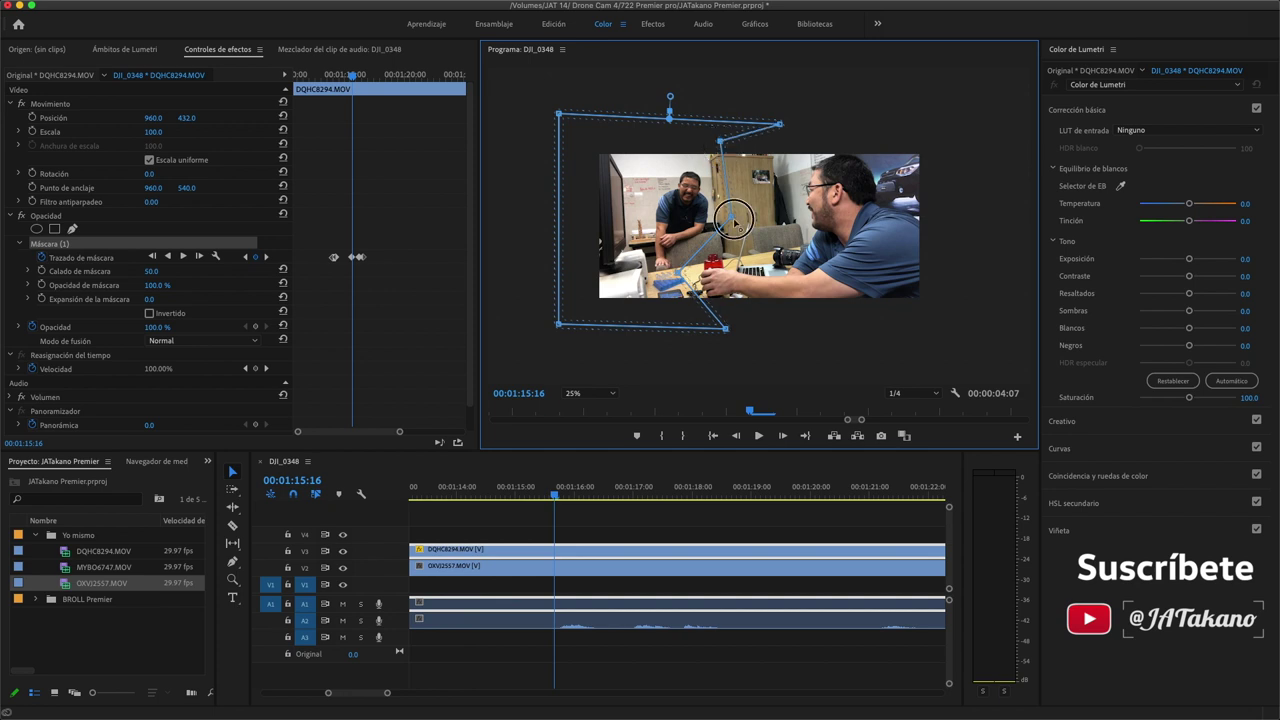
left_click_drag(734, 222, 726, 220)
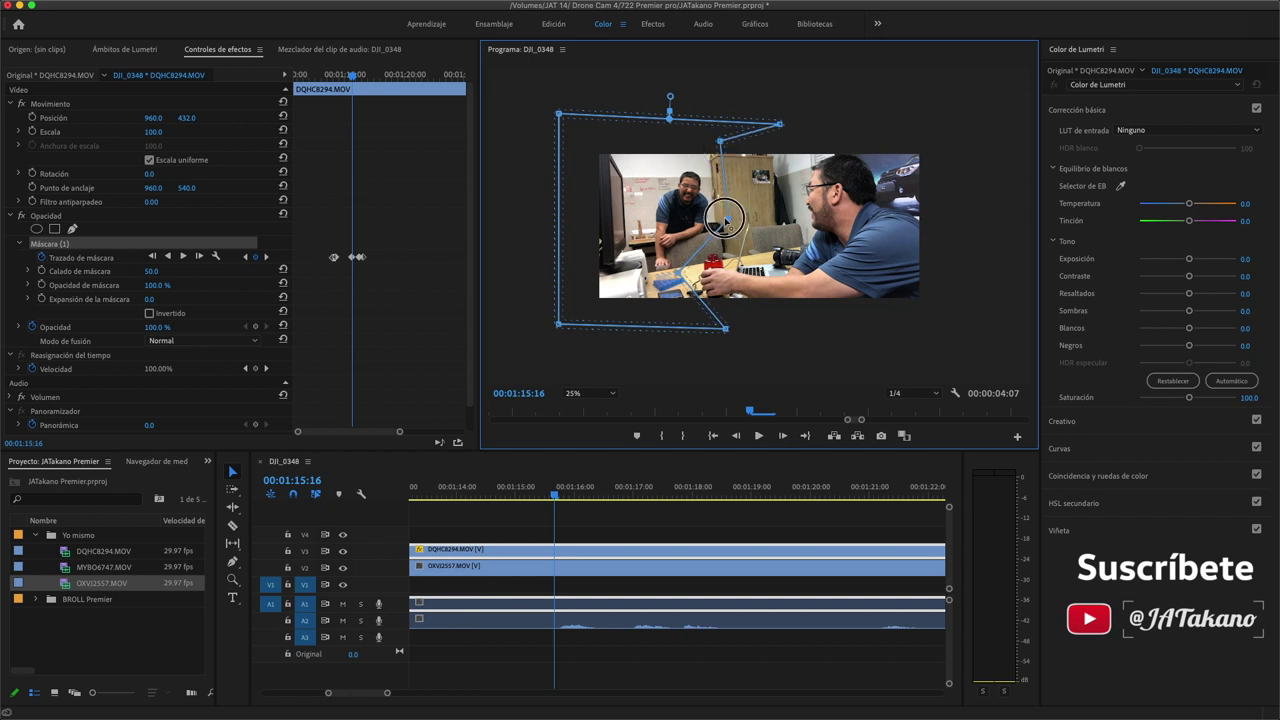
At the 01:16:06 keyframe, reshape the mask by shifting its upper vertices left
key("shift+Right")
key("shift+Right")
key("shift+Right")
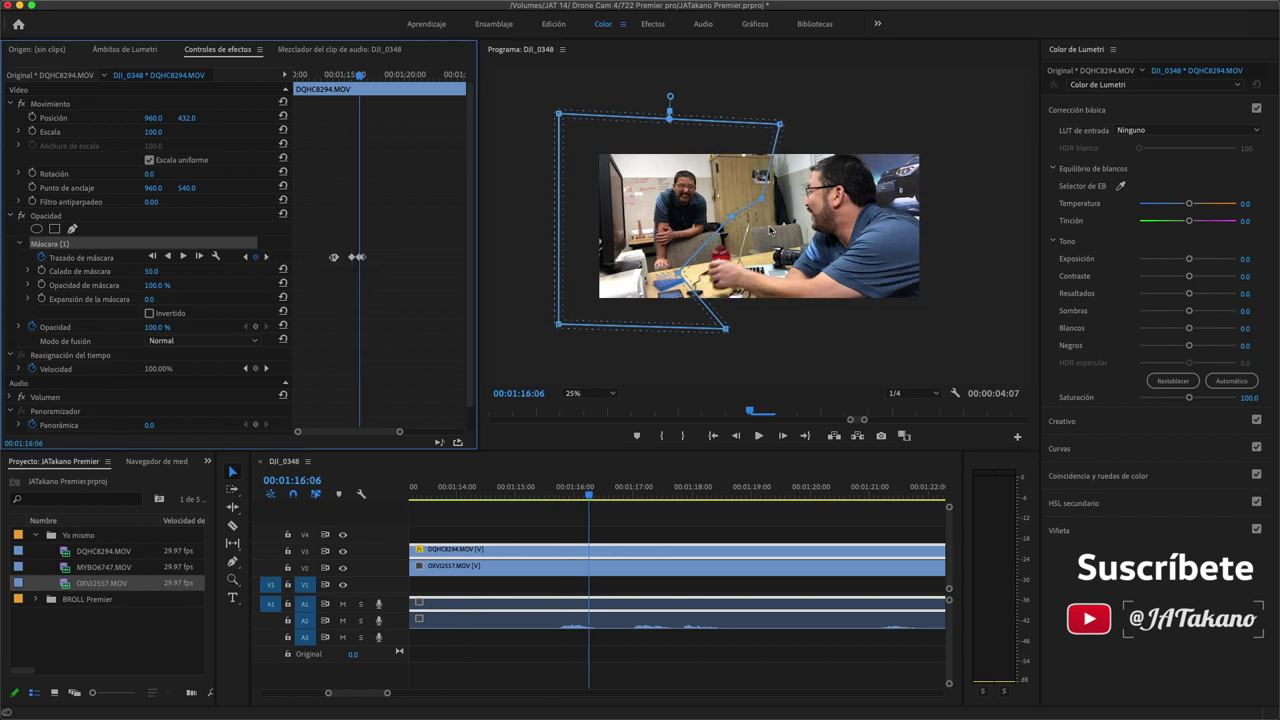
left_click(763, 205)
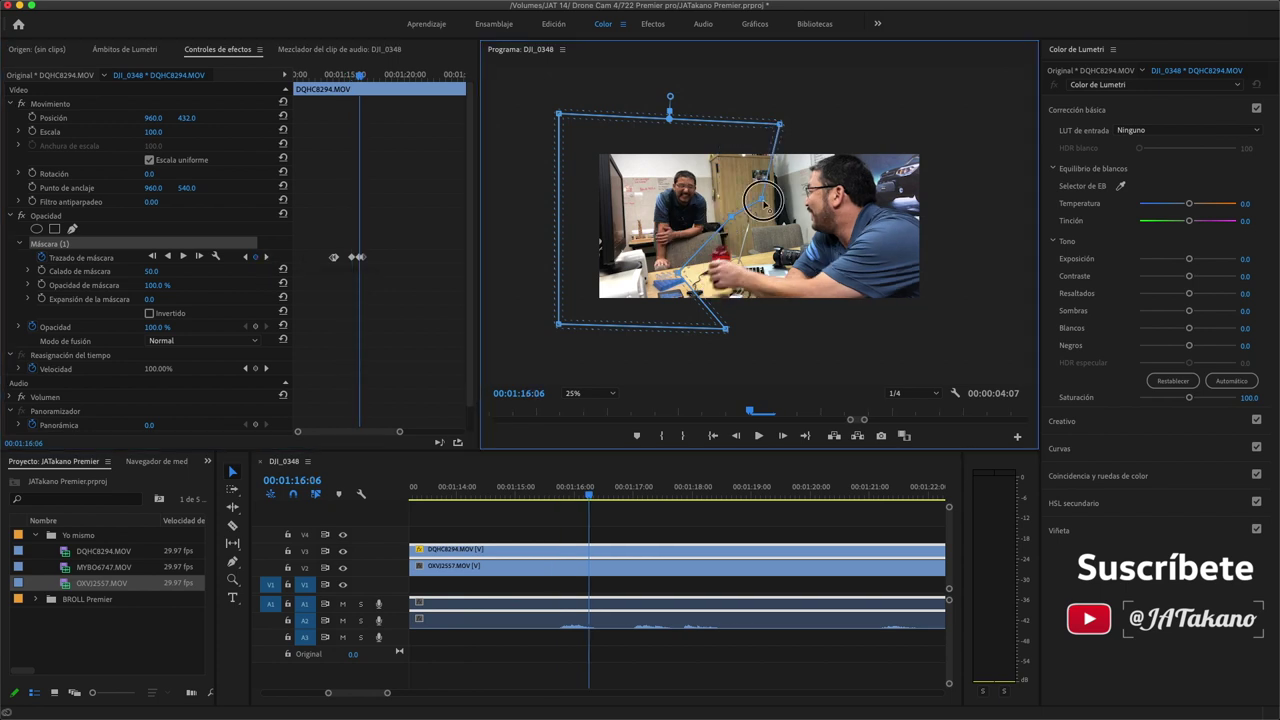
left_click_drag(763, 205, 730, 218)
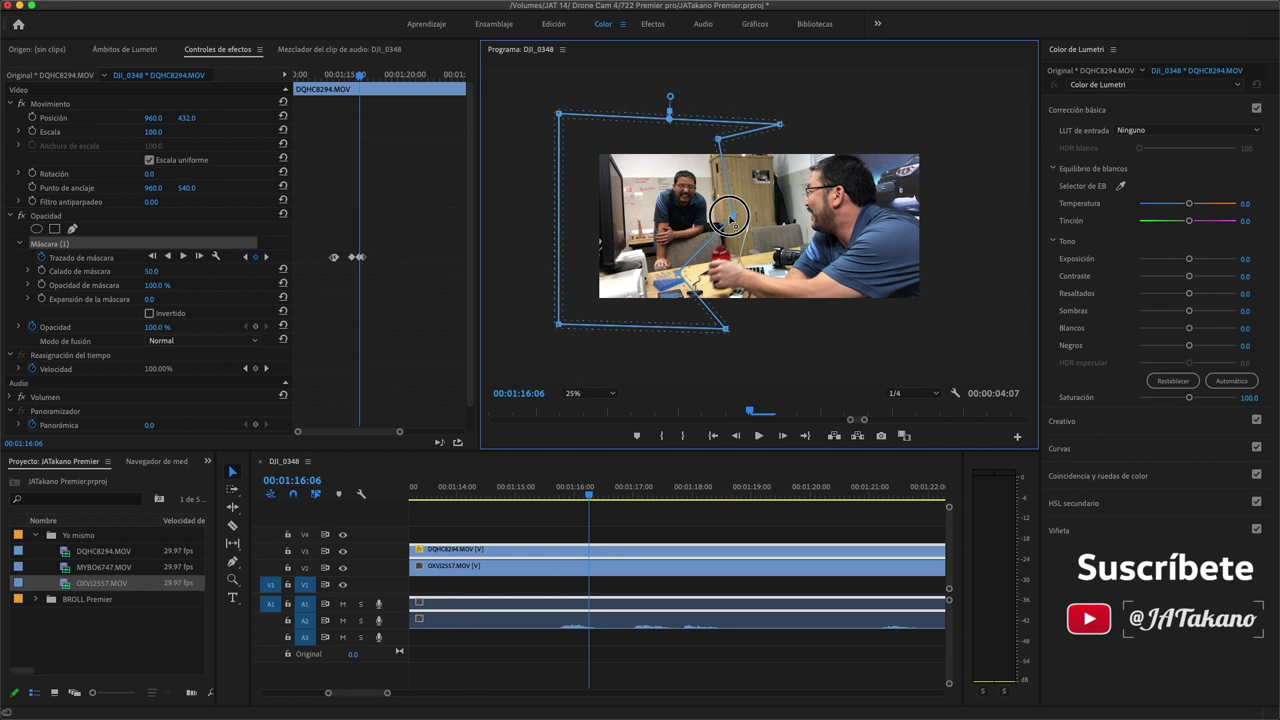
left_click_drag(731, 218, 724, 218)
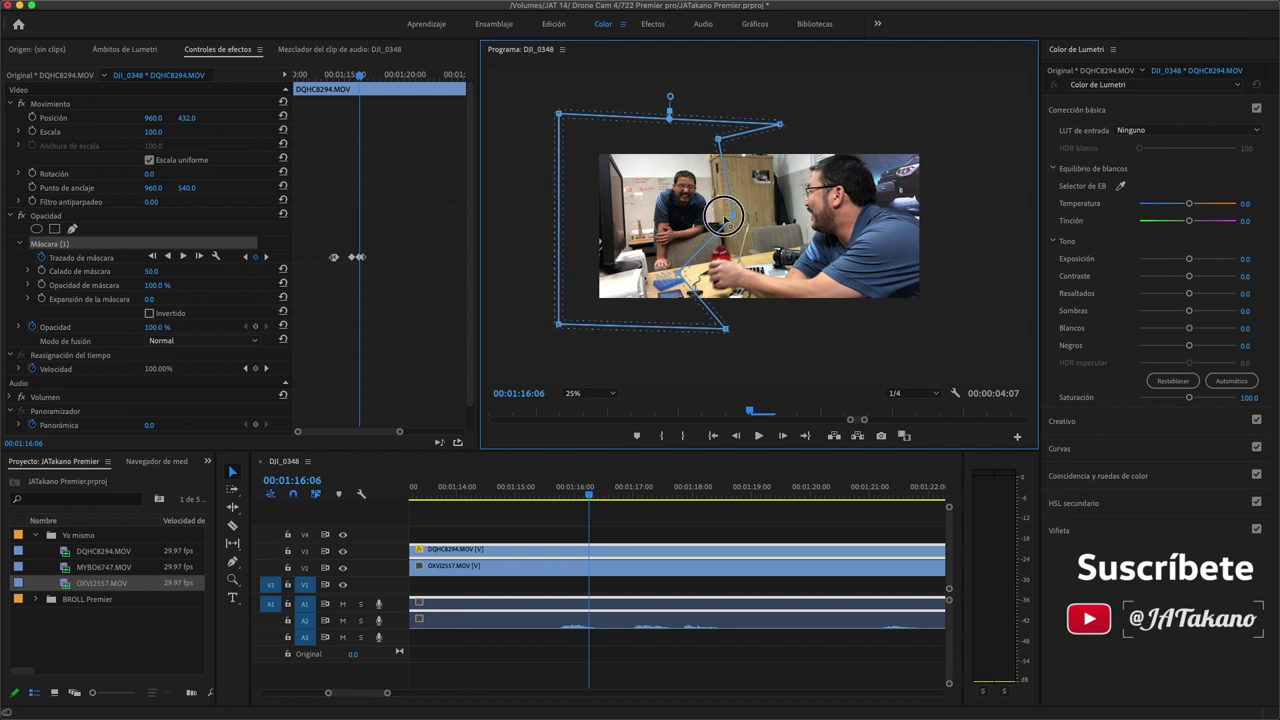
At the 01:16:14 keyframe, move the upper mask point up and left toward the red bottle
key("shift+Right")
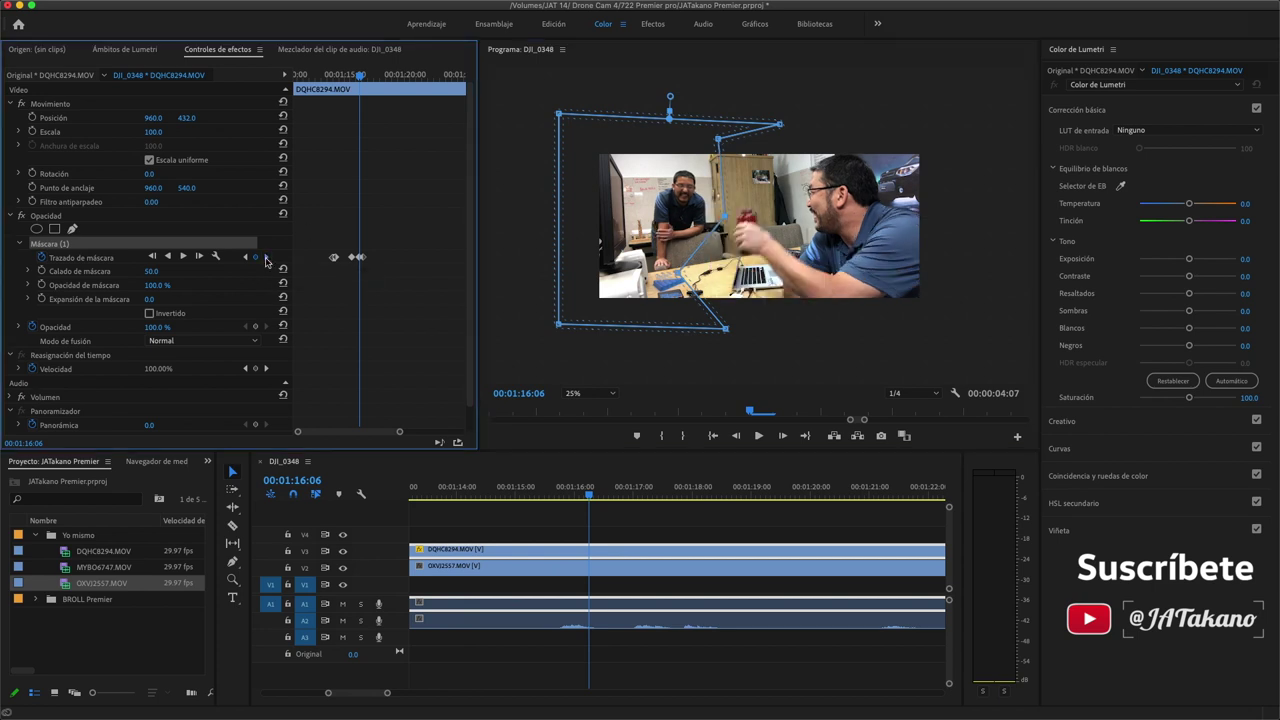
left_click(740, 183)
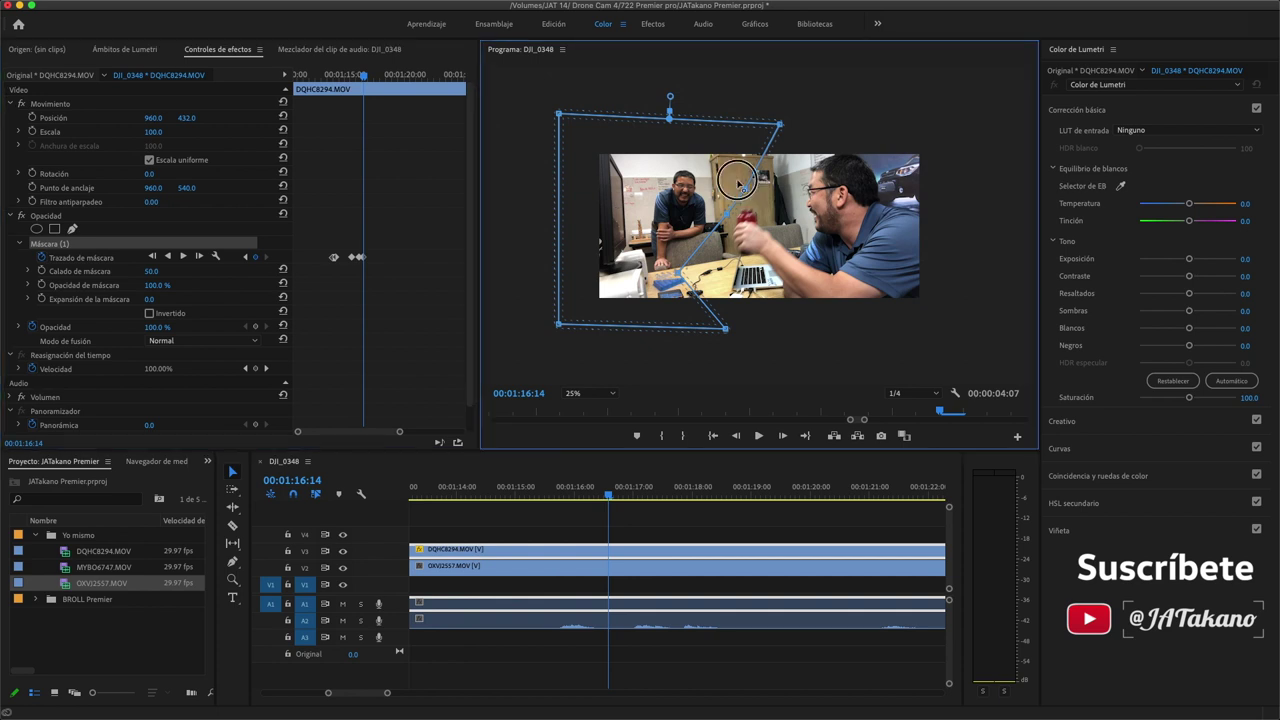
left_click_drag(740, 183, 720, 142)
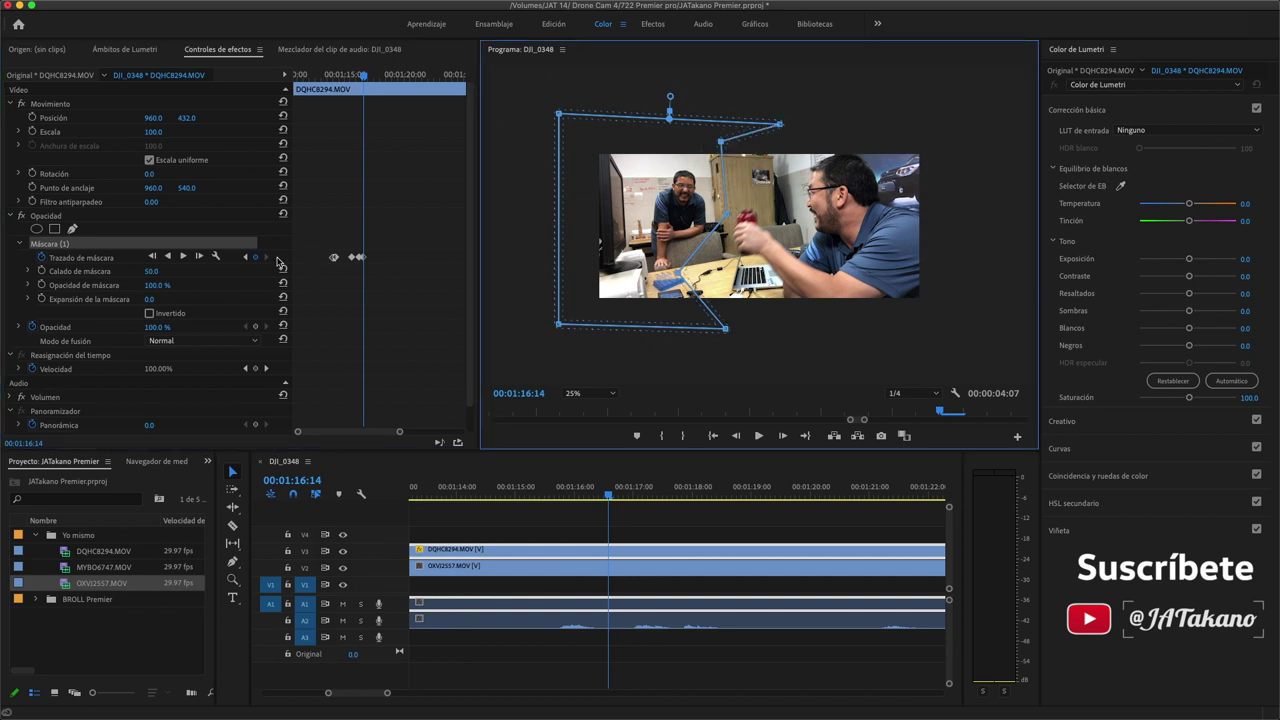
Play back the masked shot from about 01:14 to check the split
left_click(511, 487)
key("space")
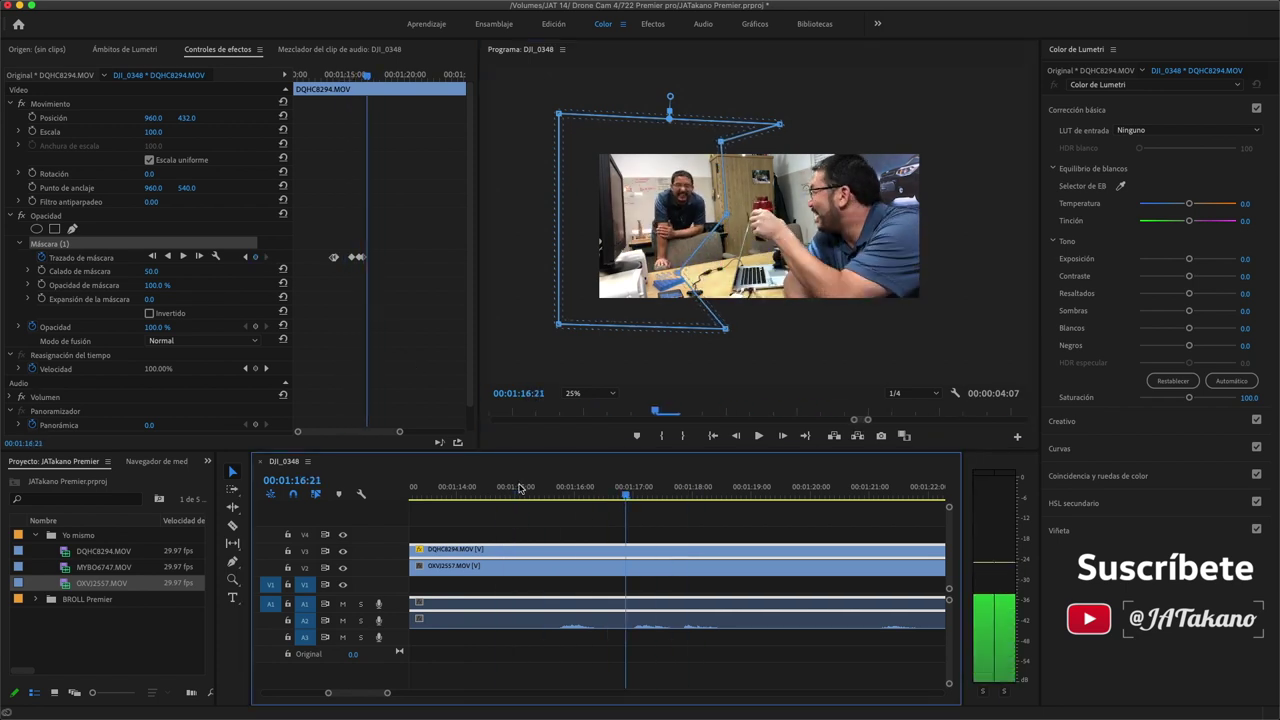
key("space")
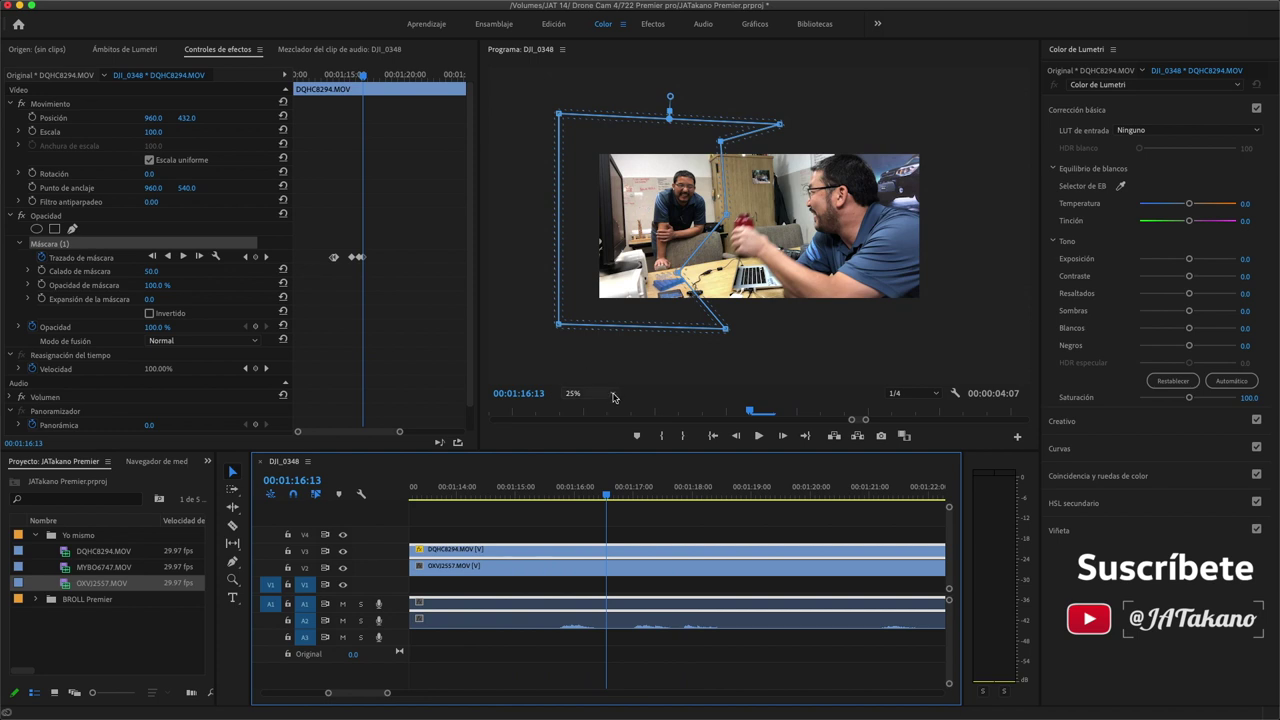
left_click(613, 395)
Enlarge the monitor view to 75% and replay the masked section from about 01:15:05
left_click(594, 466)
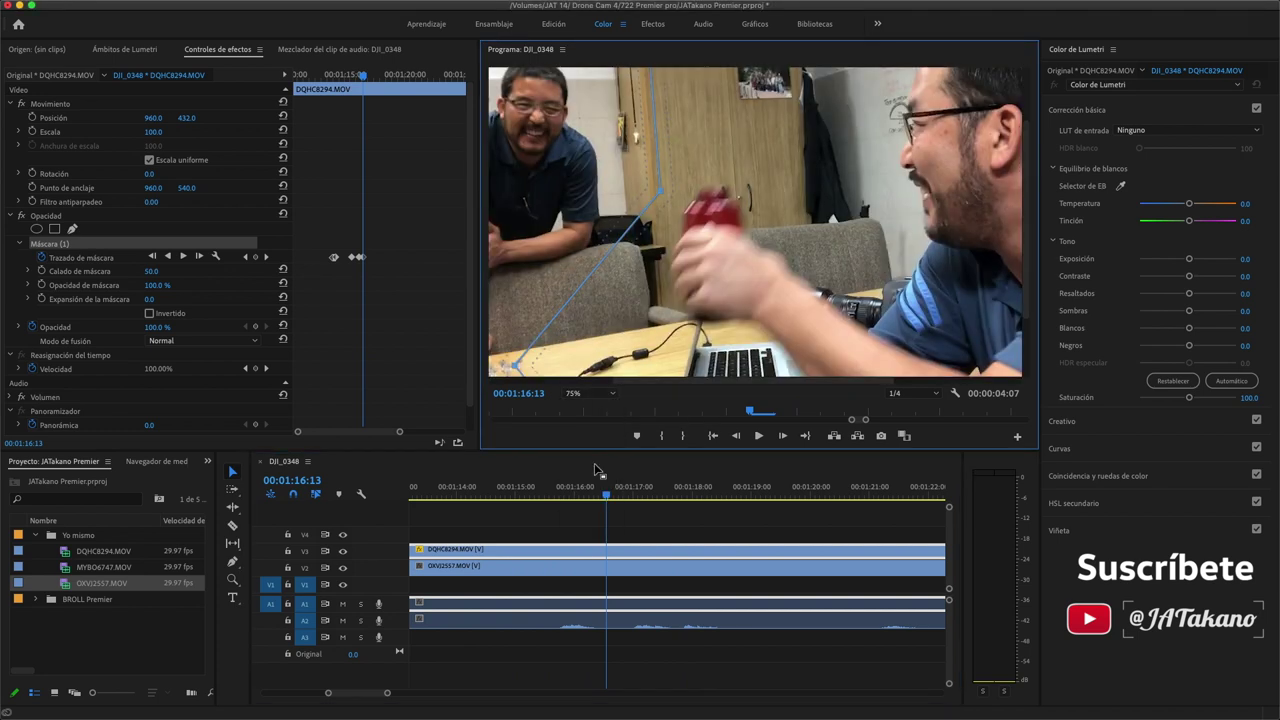
left_click_drag(1028, 232, 1027, 179)
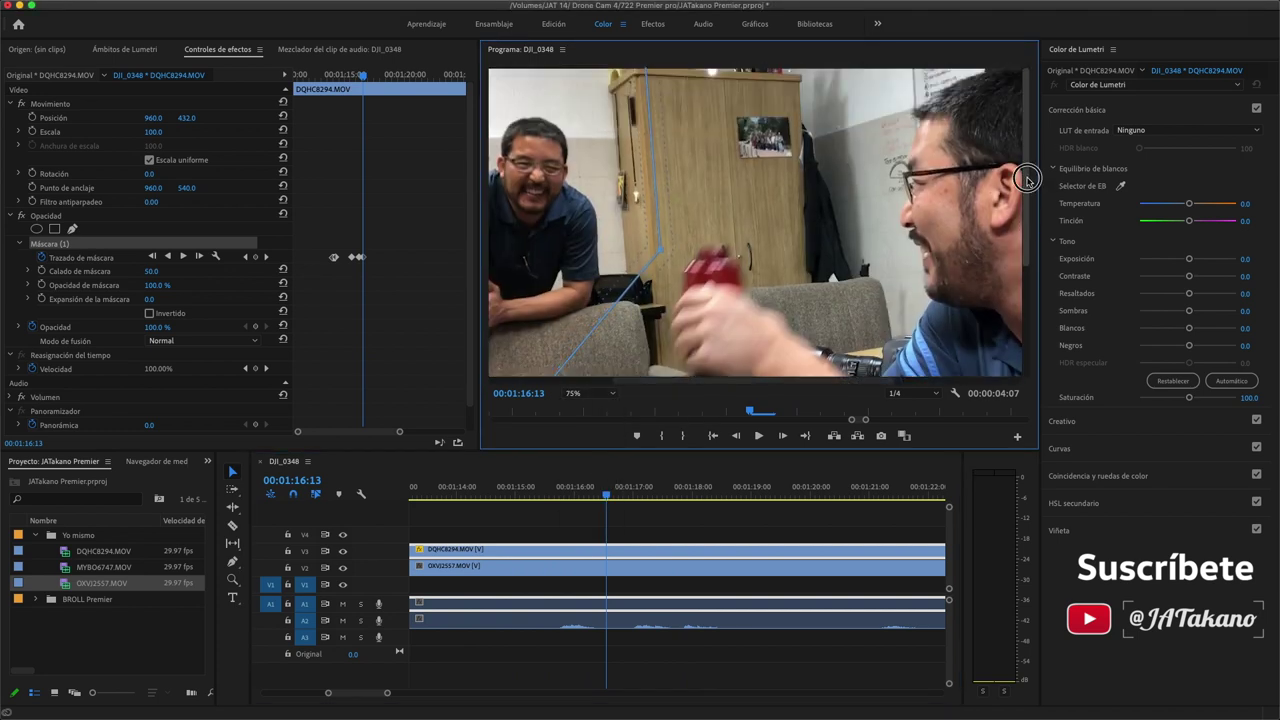
left_click(525, 492)
key("space")
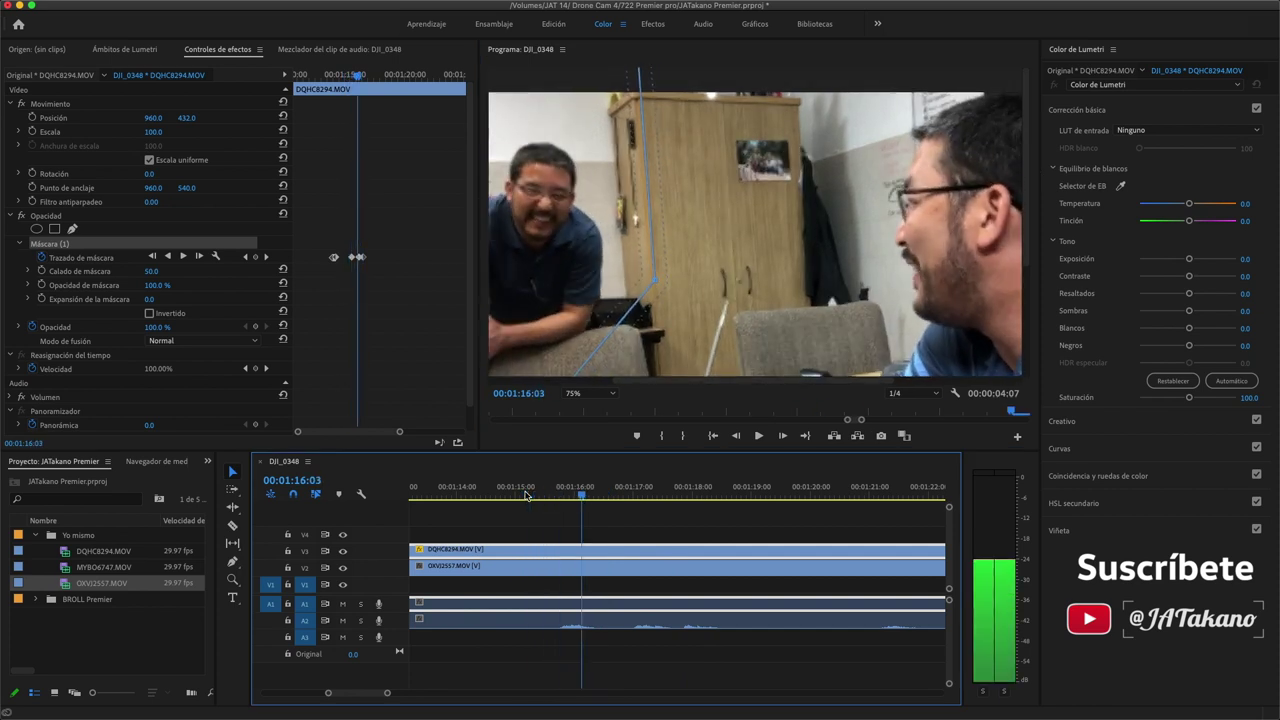
left_click(525, 492)
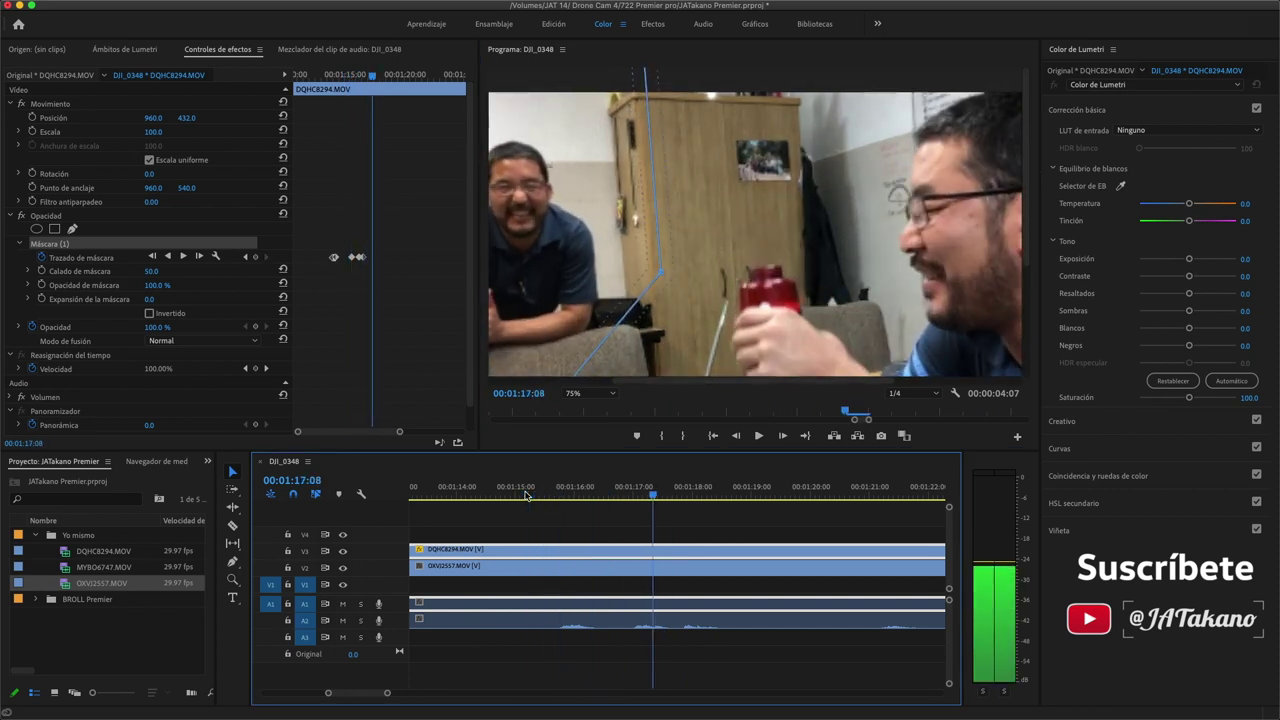
key("space")
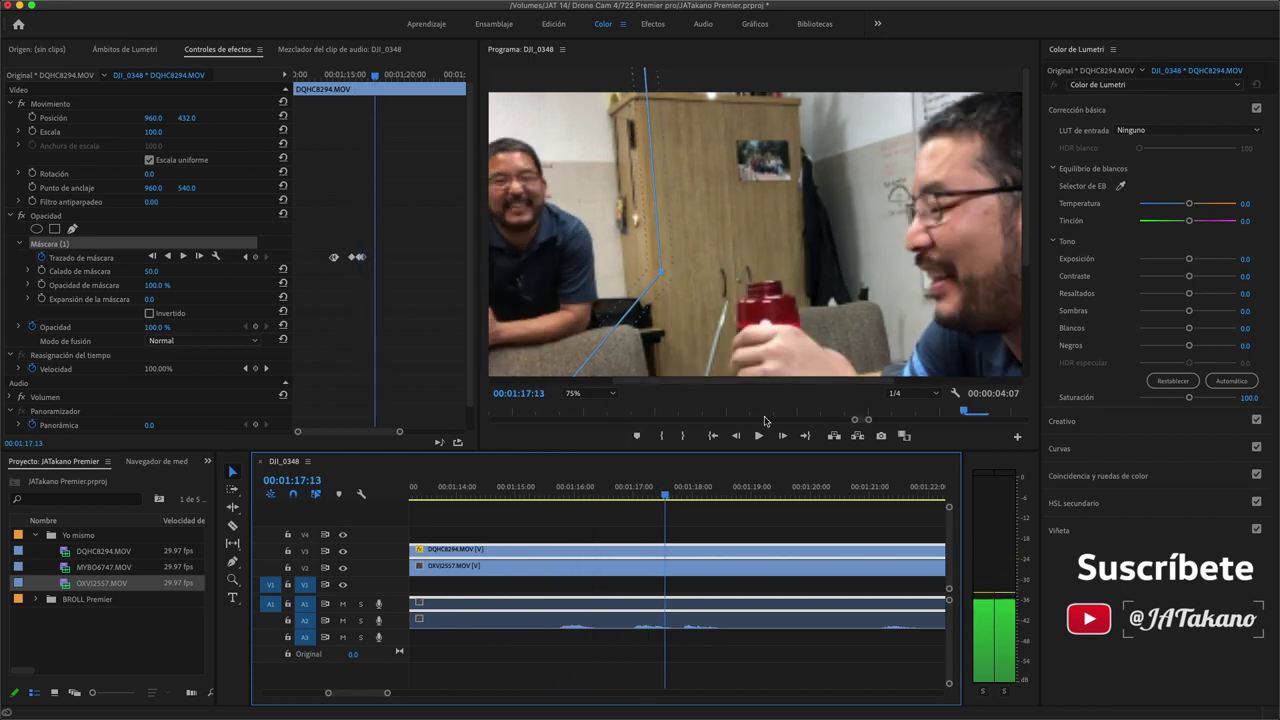
Switch playback resolution from 1/4 to Completa and replay the clone shot from 01:14:17
left_click(928, 396)
left_click(922, 407)
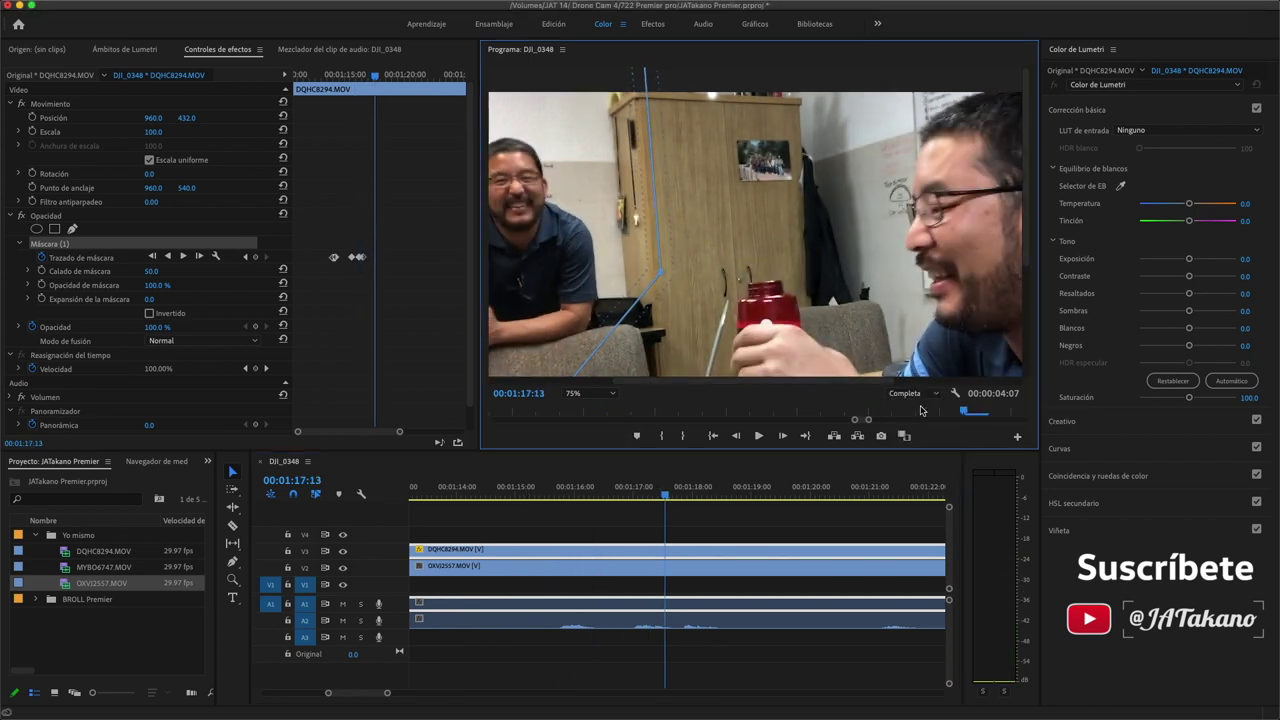
left_click(506, 496)
key("space")
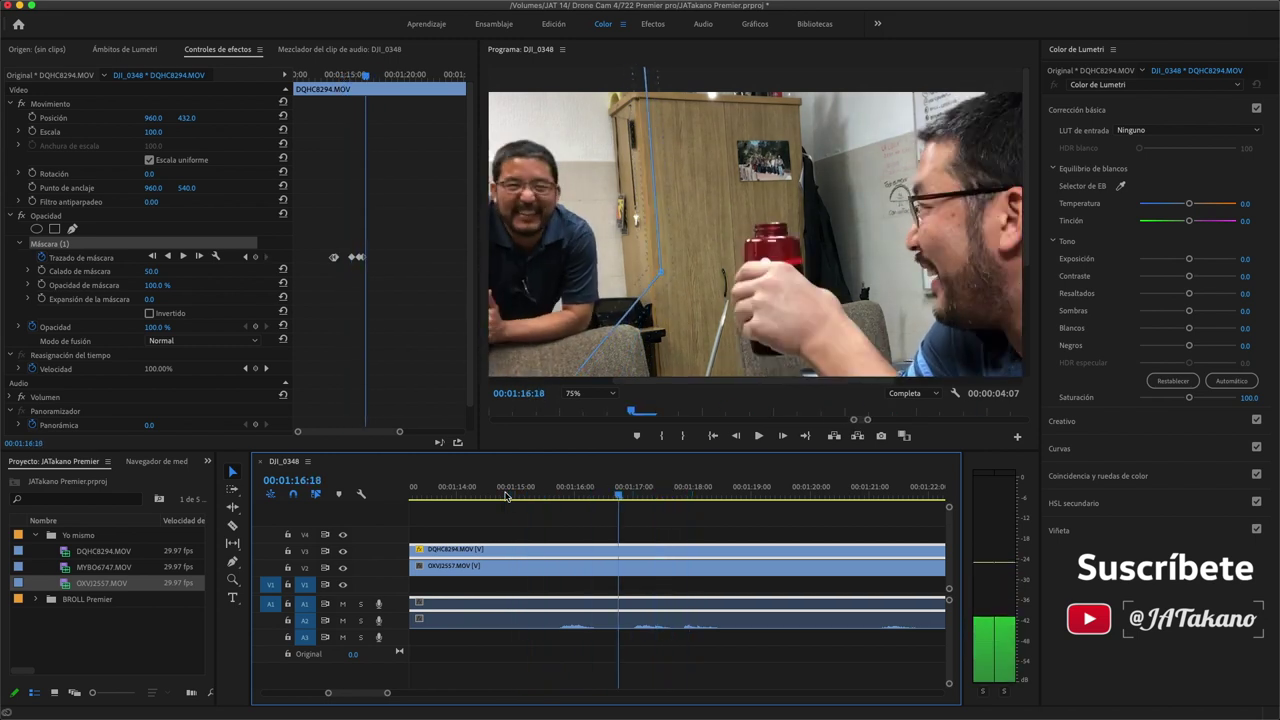
left_click(506, 496)
key("space")
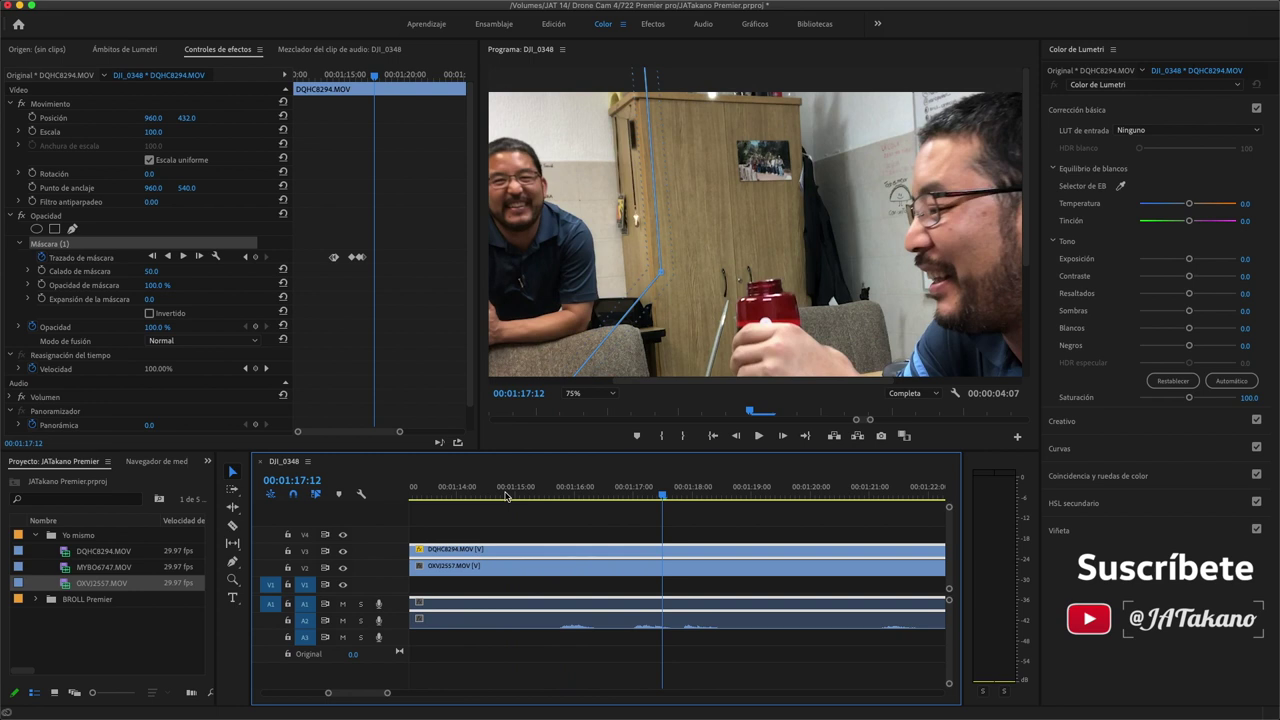
left_click(498, 494)
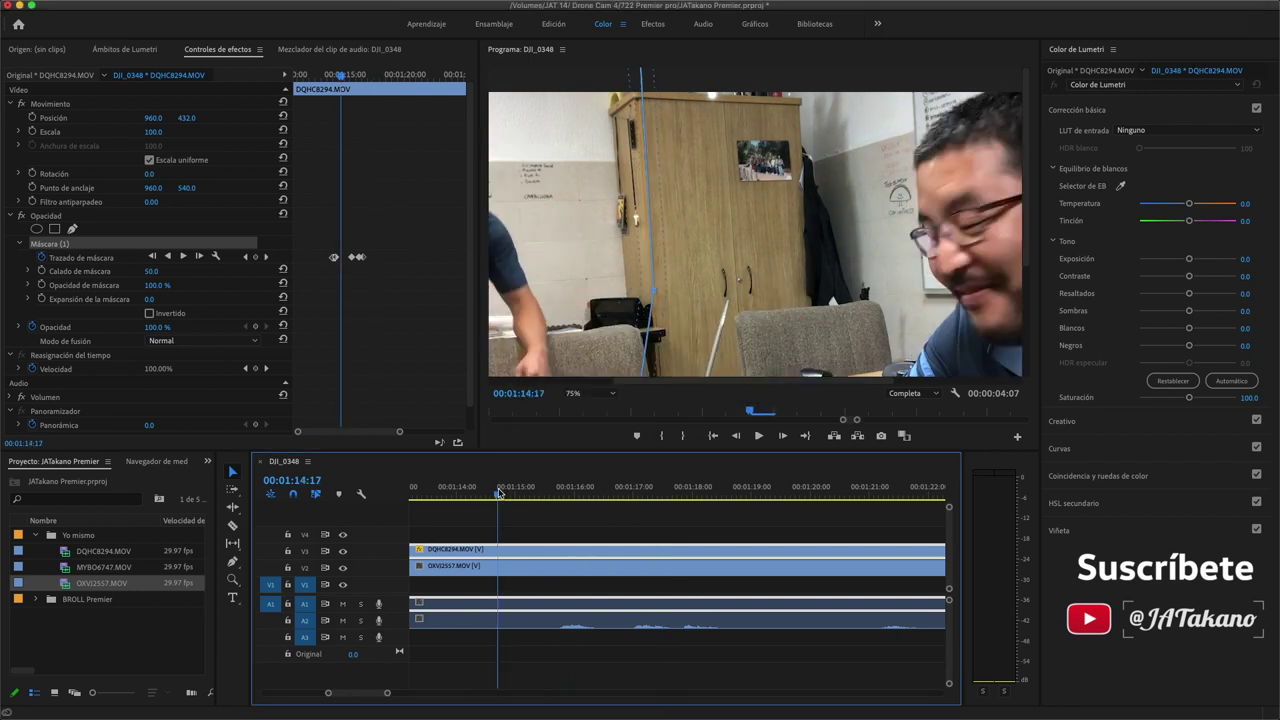
key("space")
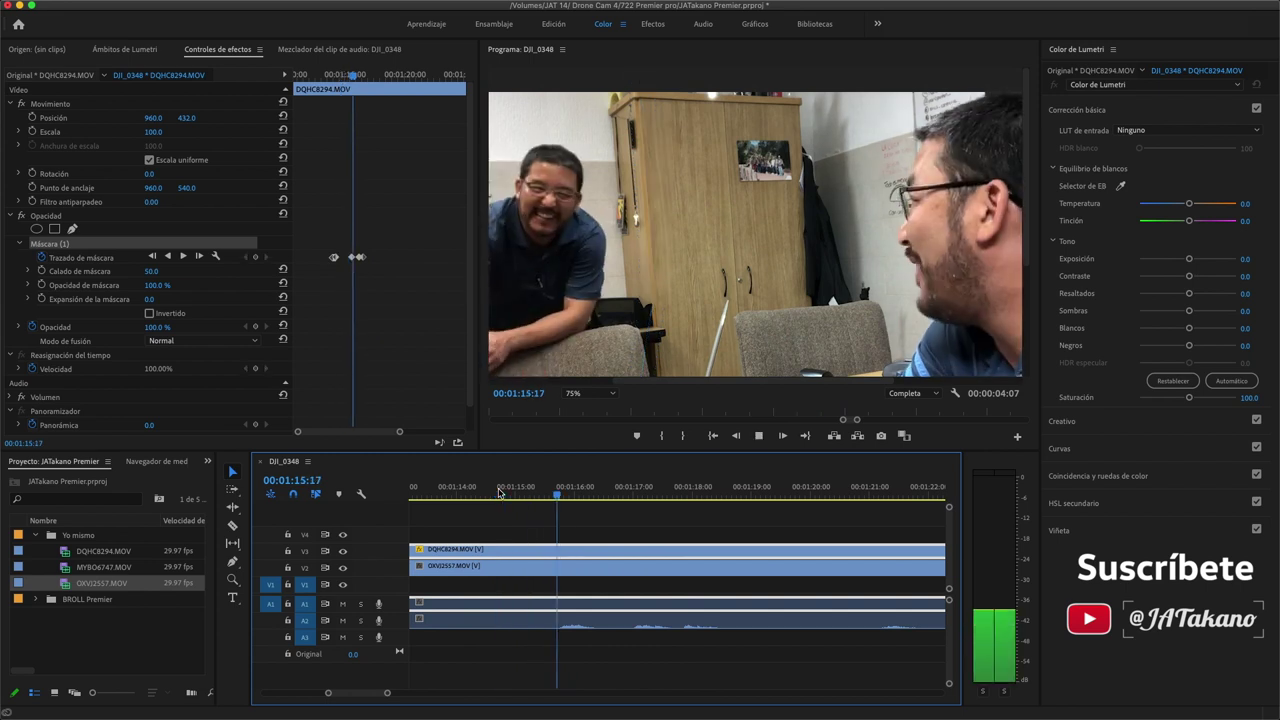
key("space")
Cut all tracks at 01:23:12 with Cmd+K and delete everything after the cut
scroll(520, 540, "down", 5)
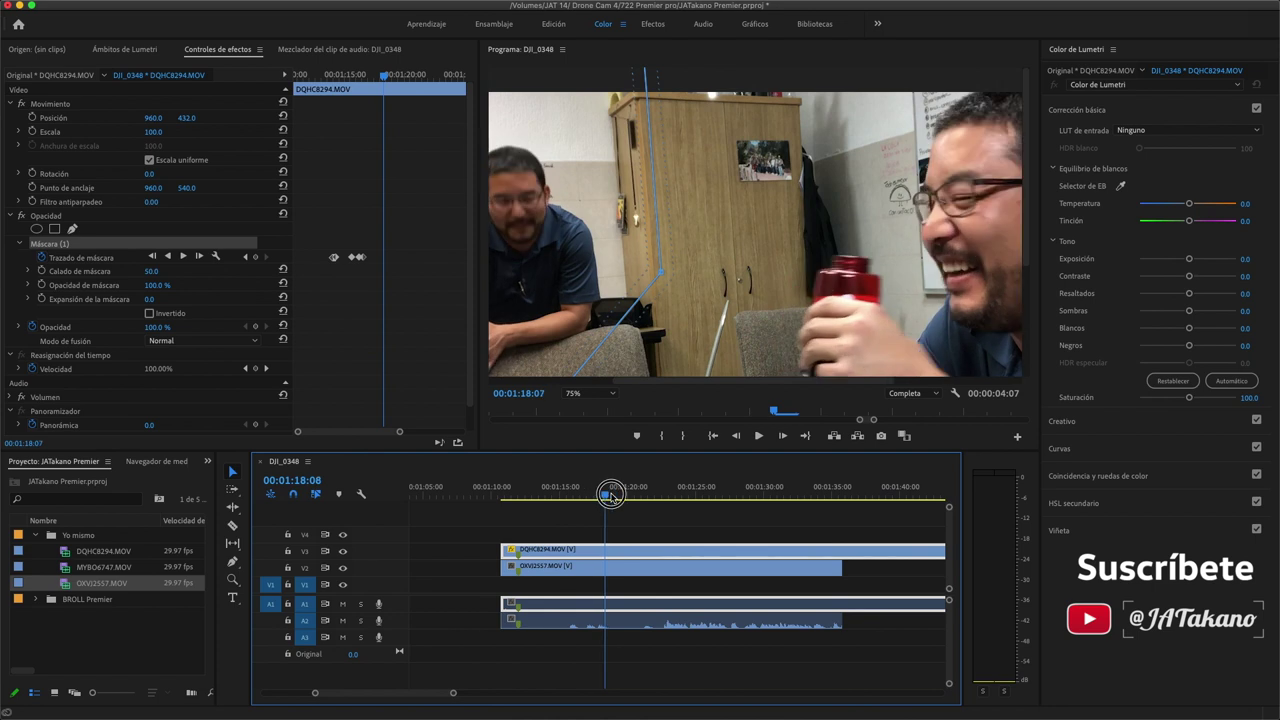
mouse_move(606, 495)
left_mouse_down()
mouse_move(723, 497)
mouse_move(675, 500)
left_mouse_up()
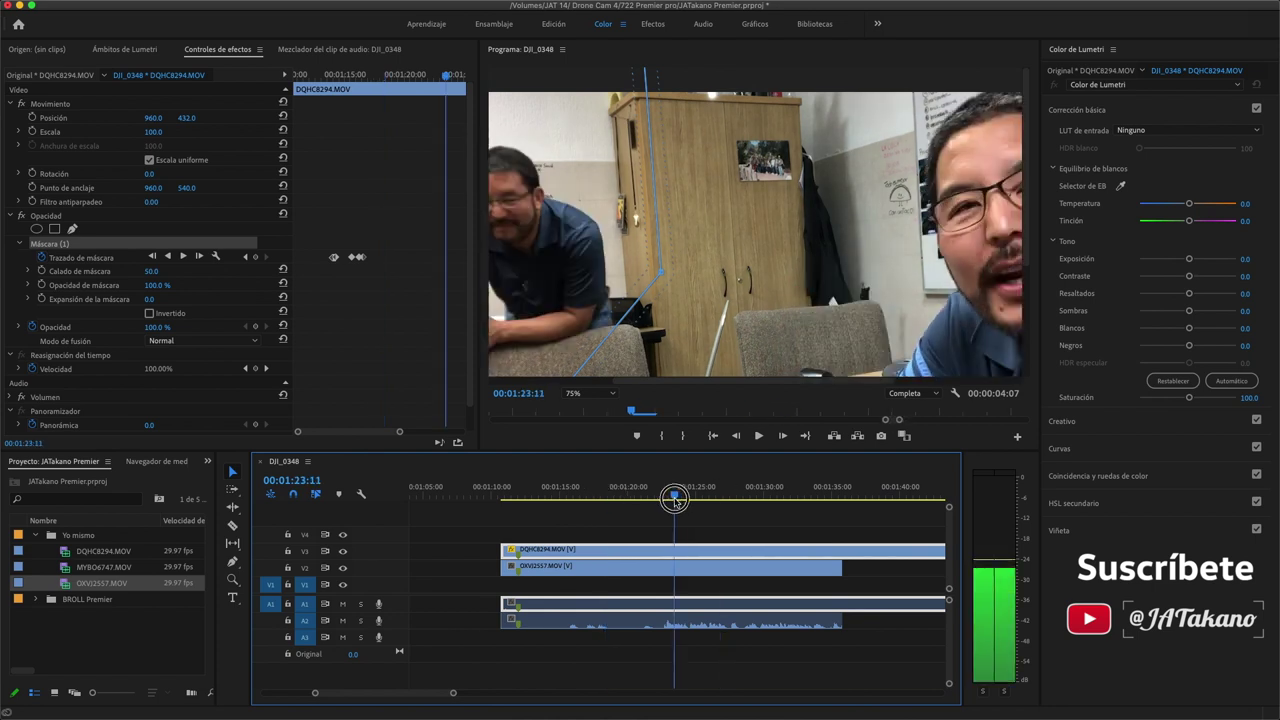
key("super+k")
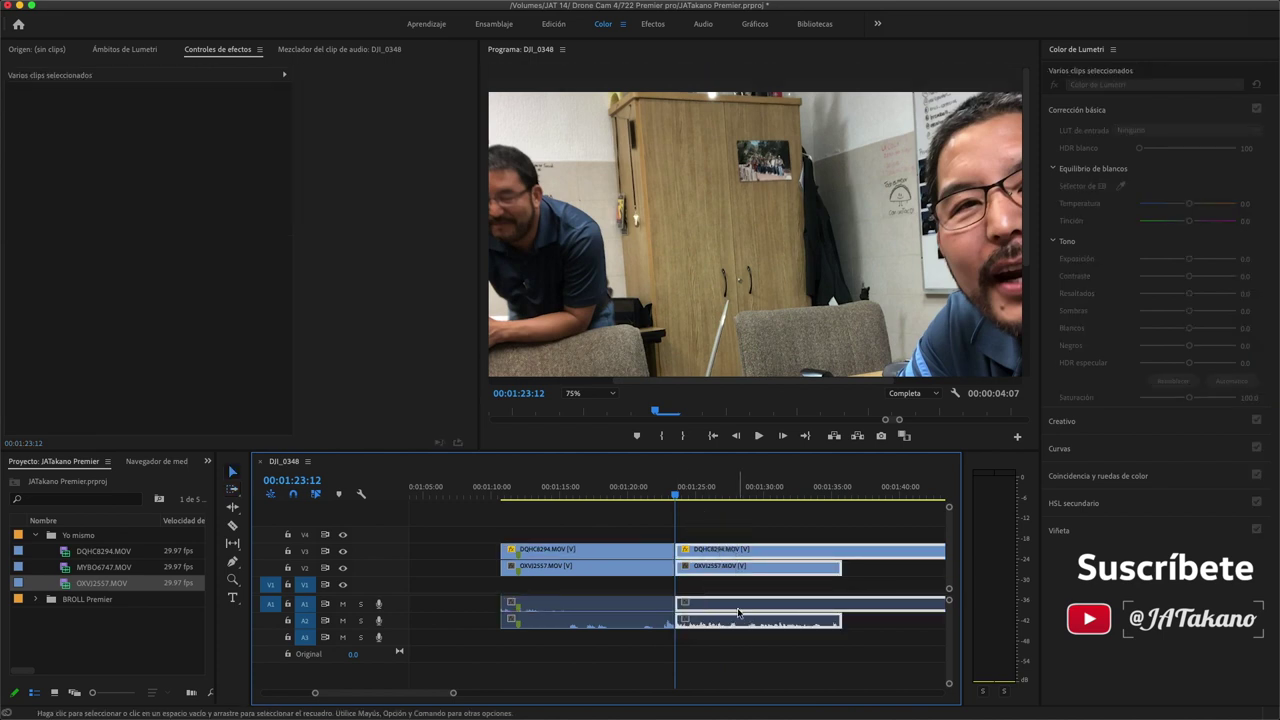
key("Delete")
Scrub to 01:14:02 to check the frame and widen the Program monitor panel
left_click(531, 496)
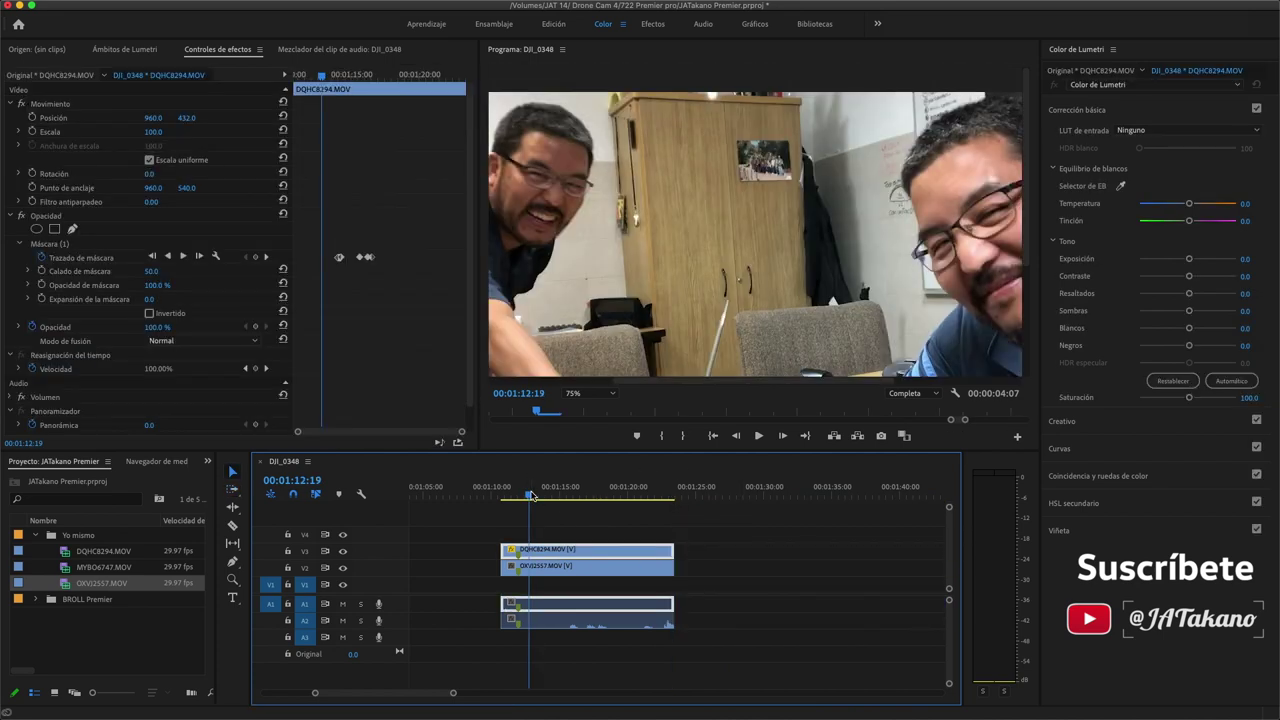
left_click_drag(536, 496, 548, 497)
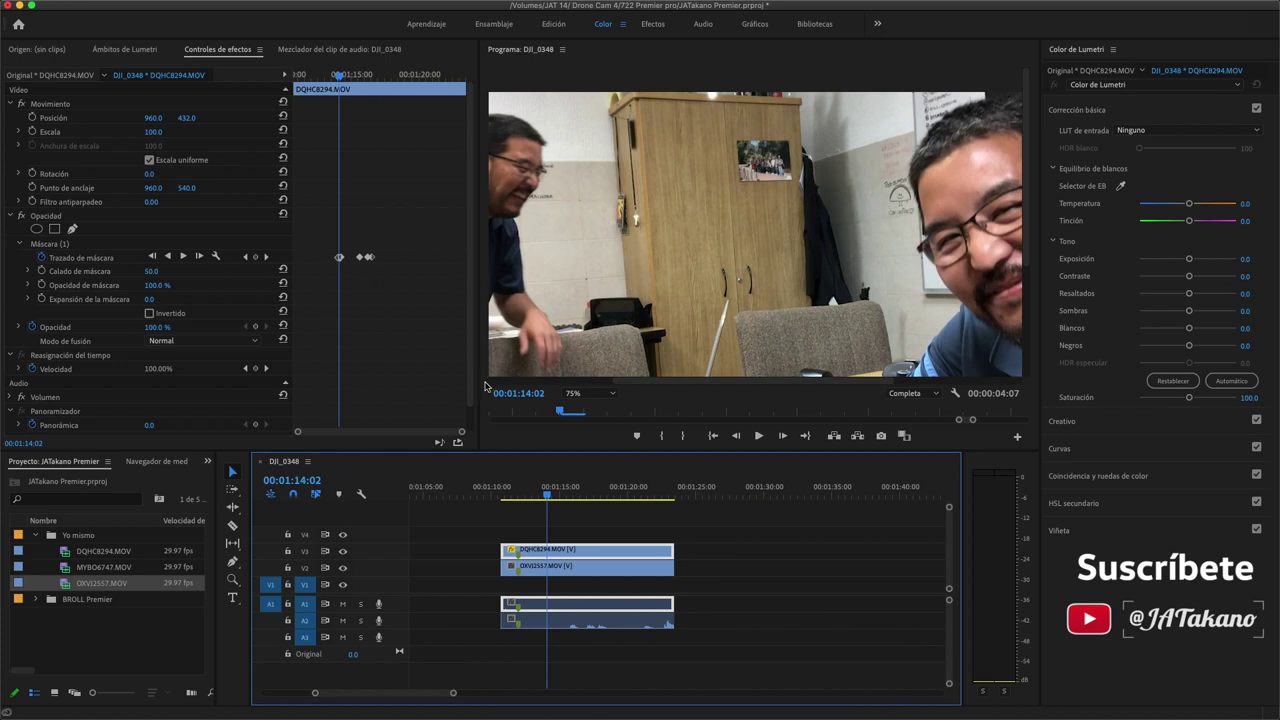
left_click_drag(485, 386, 410, 386)
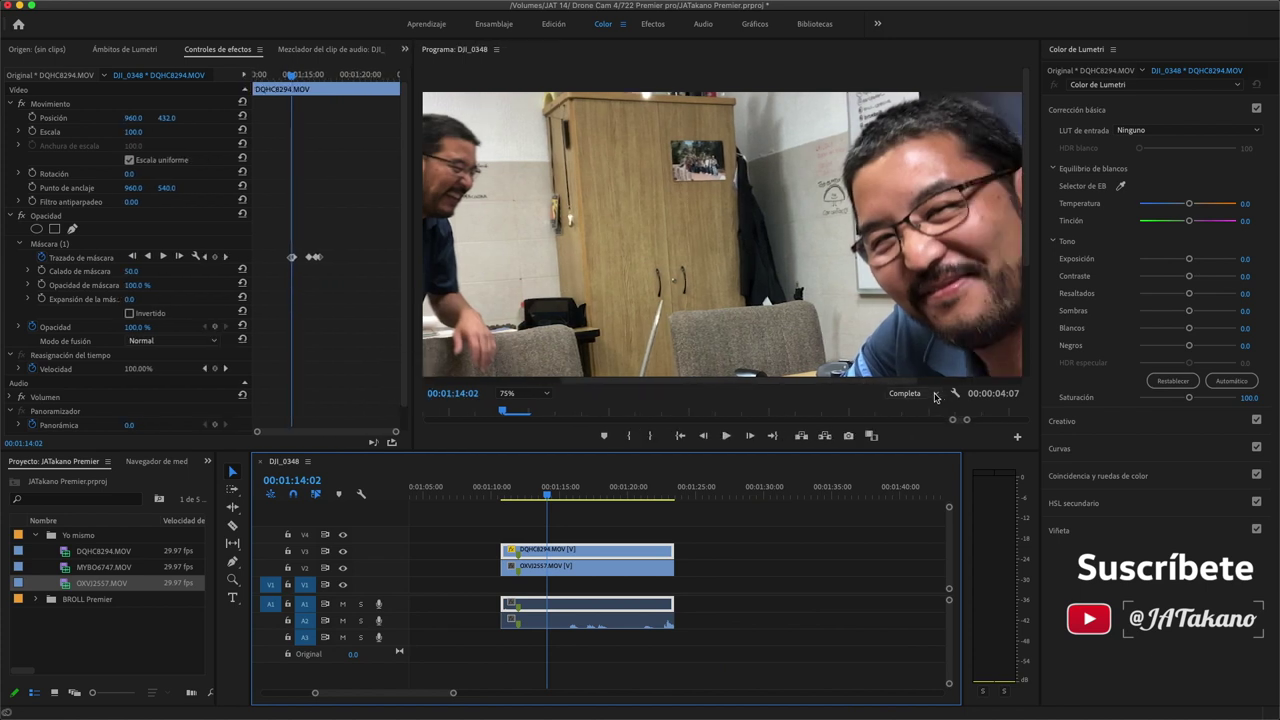
Set the Program monitor zoom to Ajustar and scrub to 01:13:12
left_click(546, 394)
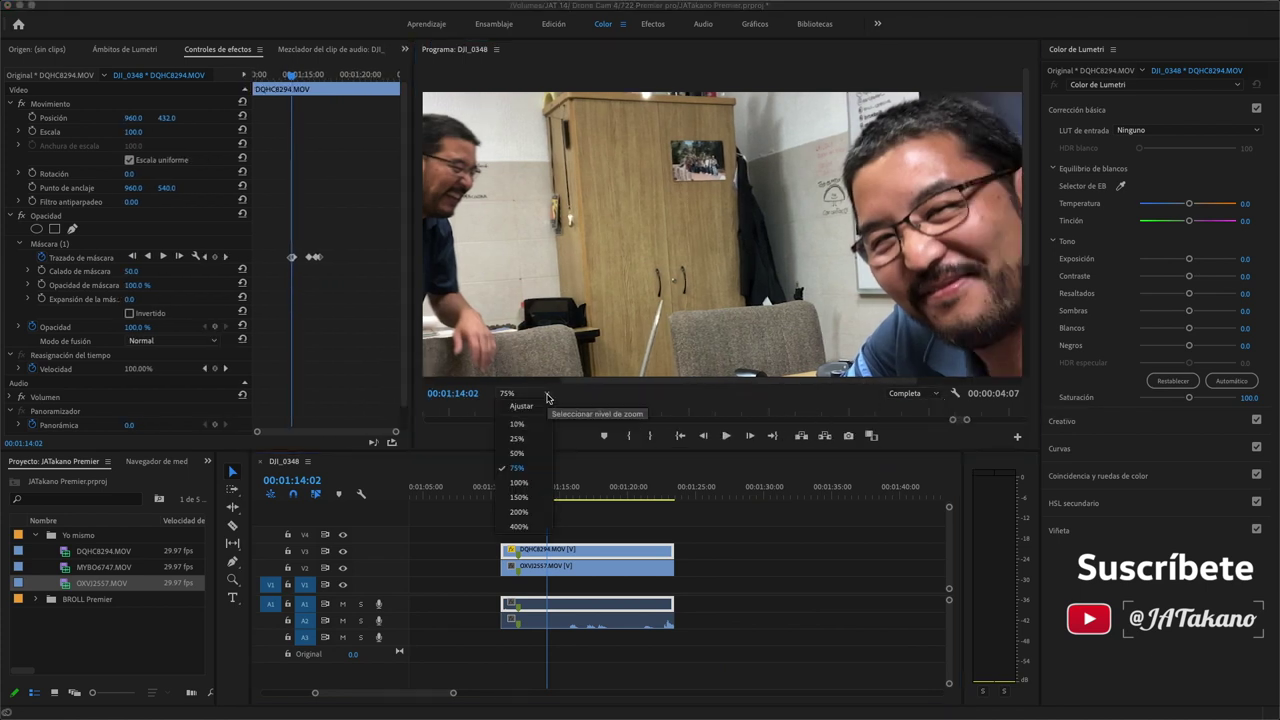
left_click(521, 406)
left_click(503, 490)
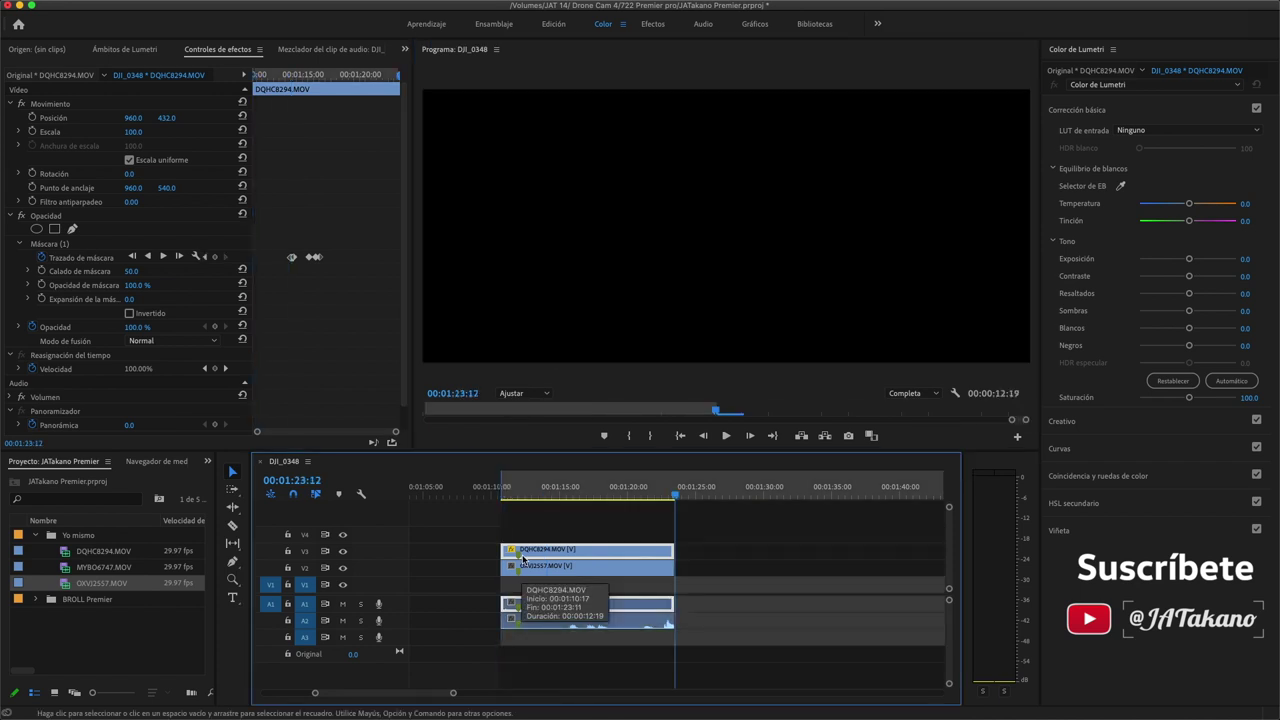
left_click_drag(503, 490, 538, 490)
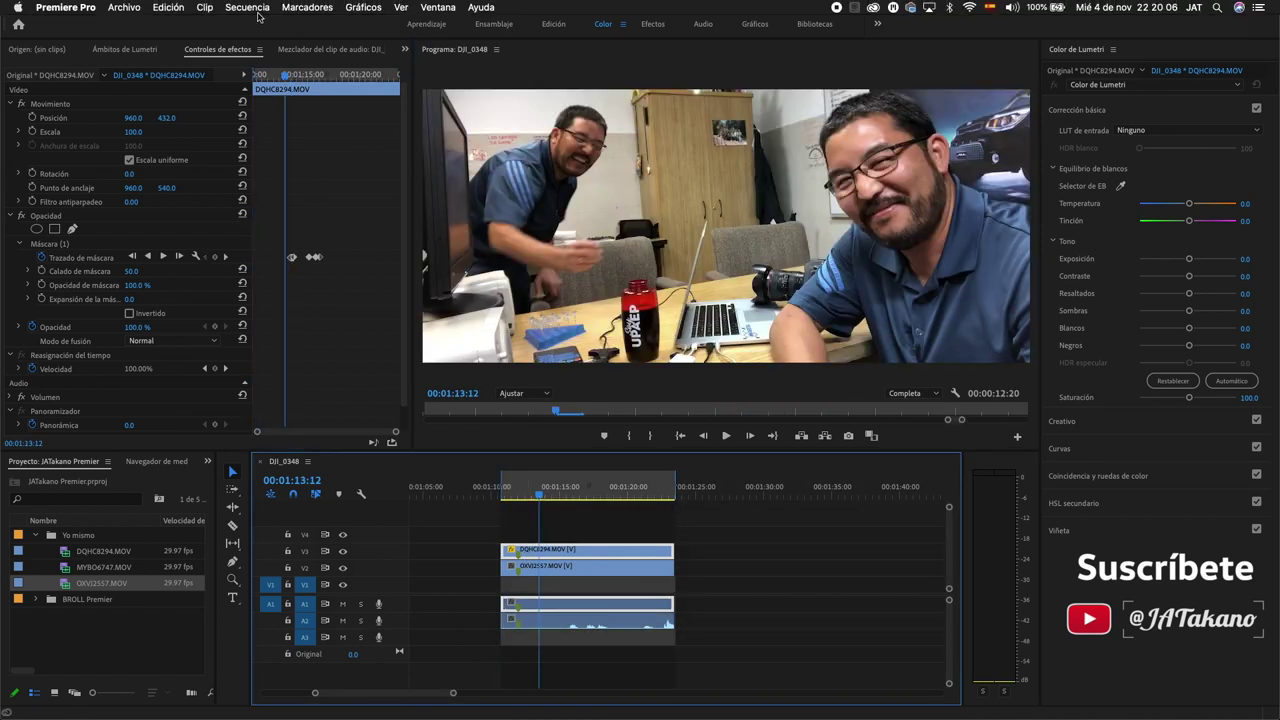
Render the sequence from the Secuencia menu
left_click(240, 8)
left_click(199, 31)
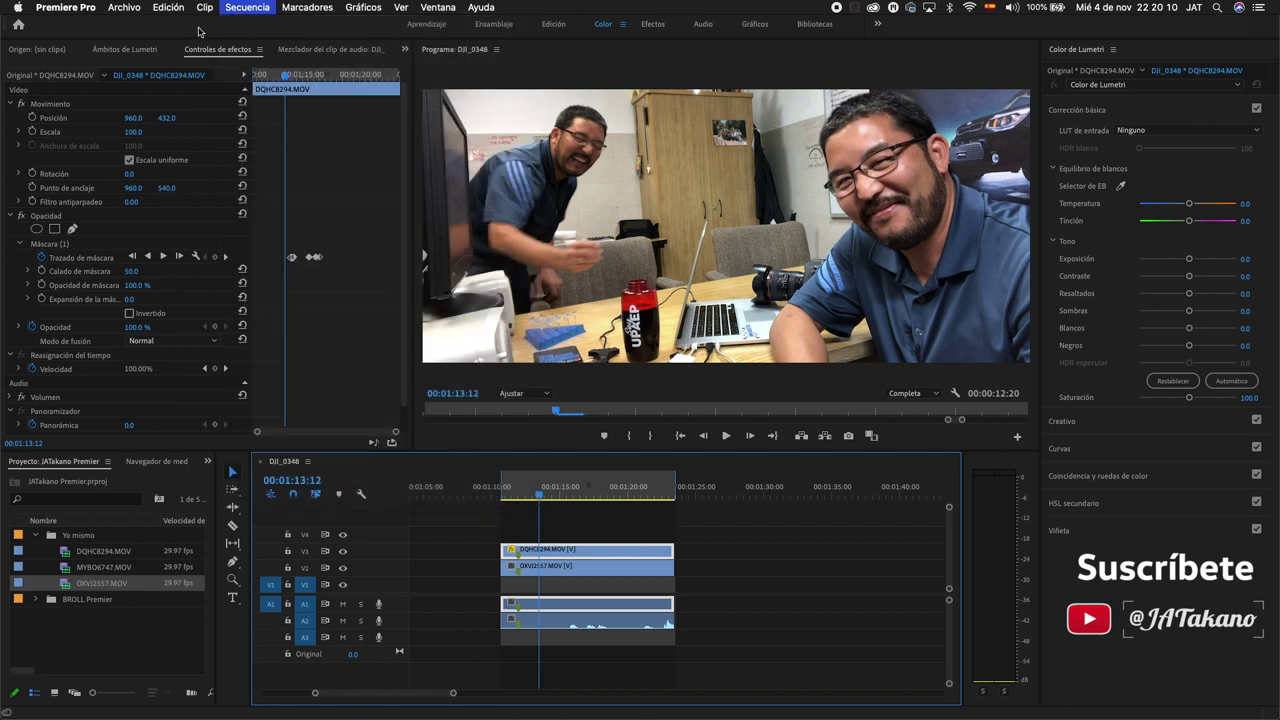
key("Return")
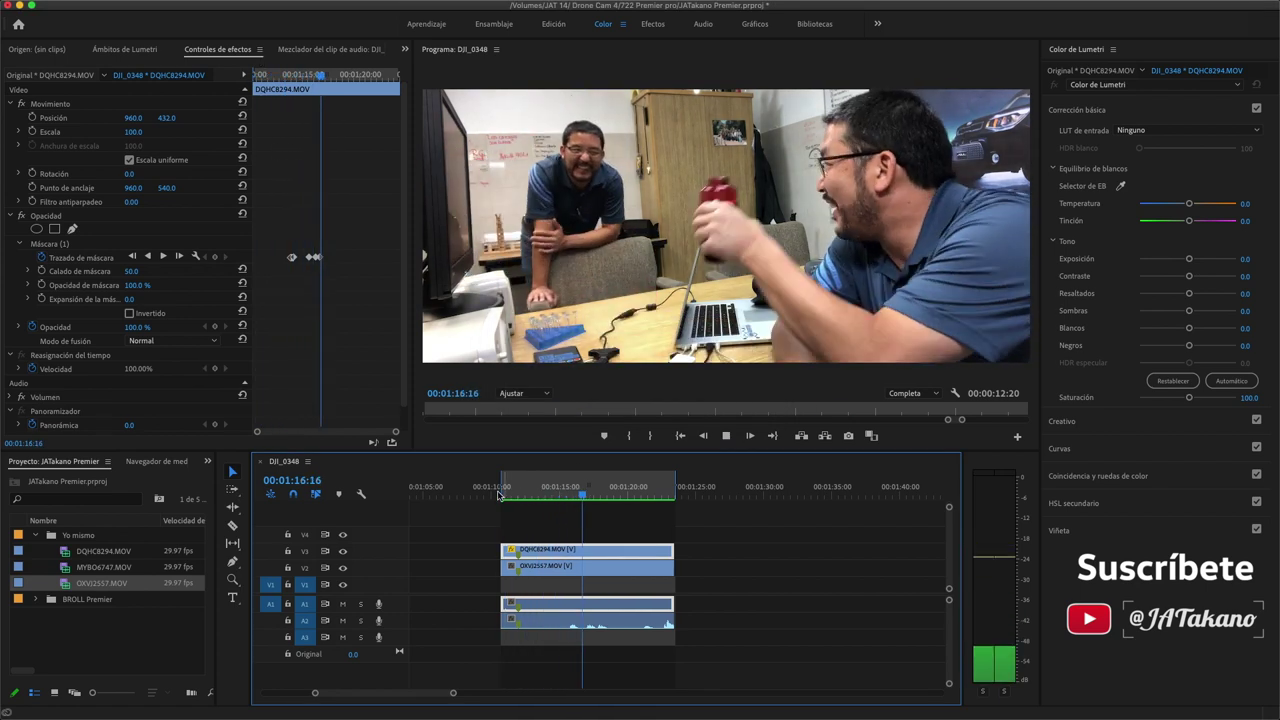
Play the rendered overlap and shuttle back and forth over it with J and L
left_click(477, 487)
key("space")
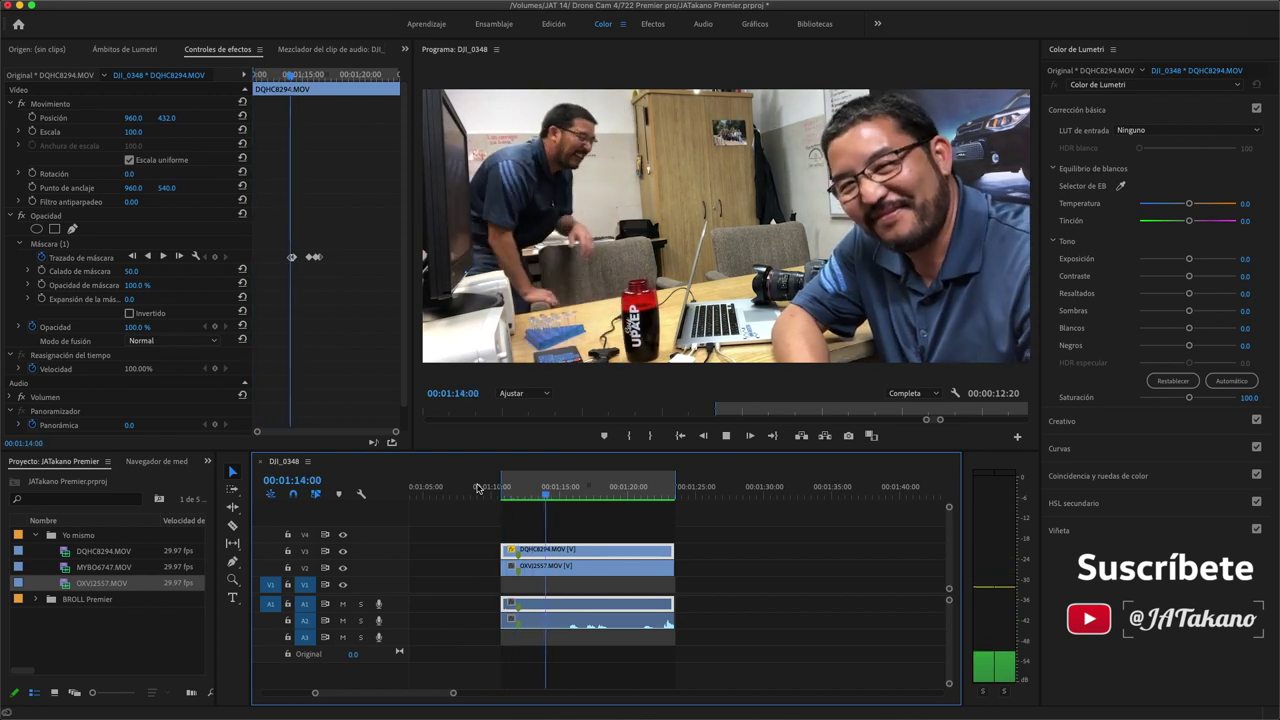
key("space")
key("j")
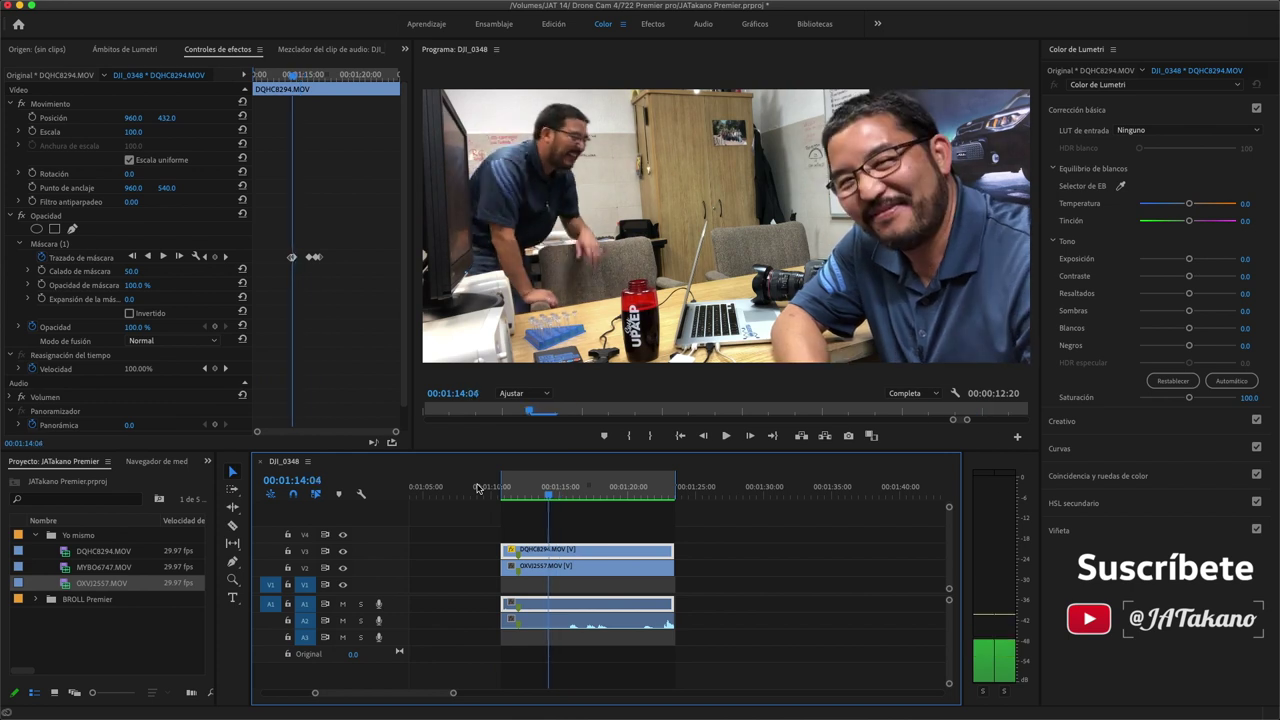
key("l")
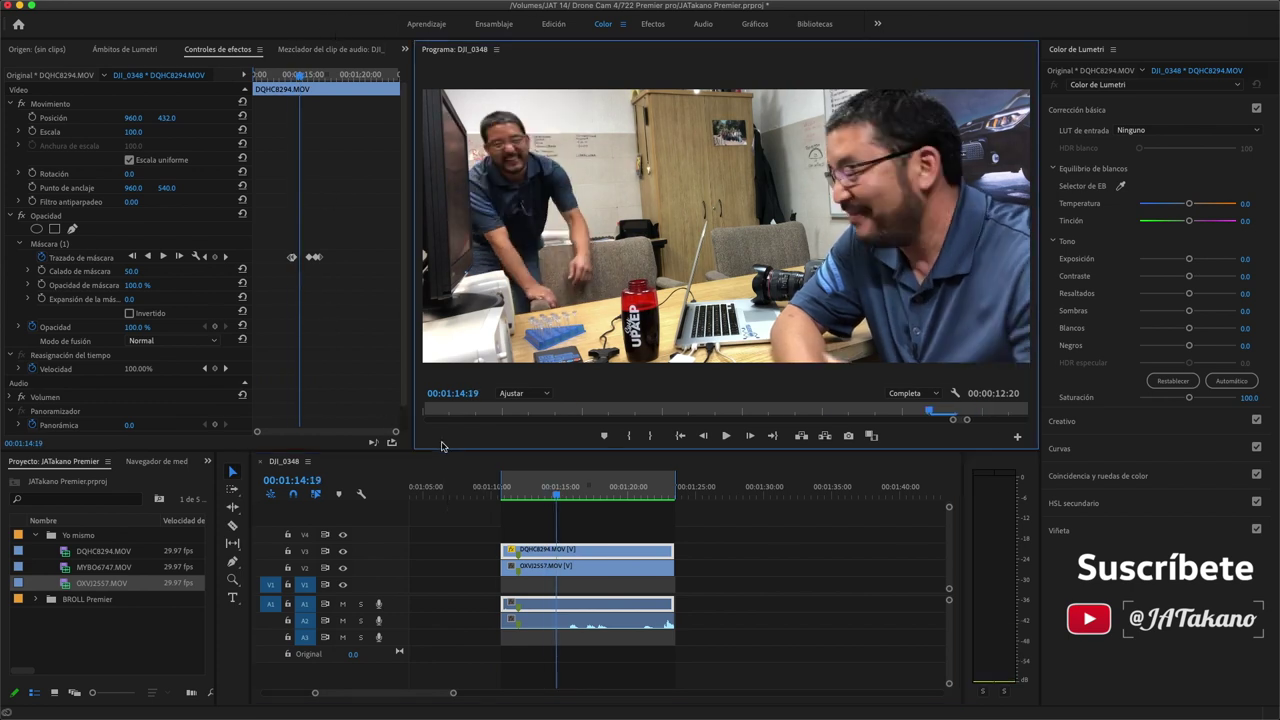
left_click(449, 592)
left_click(516, 491)
key("space")
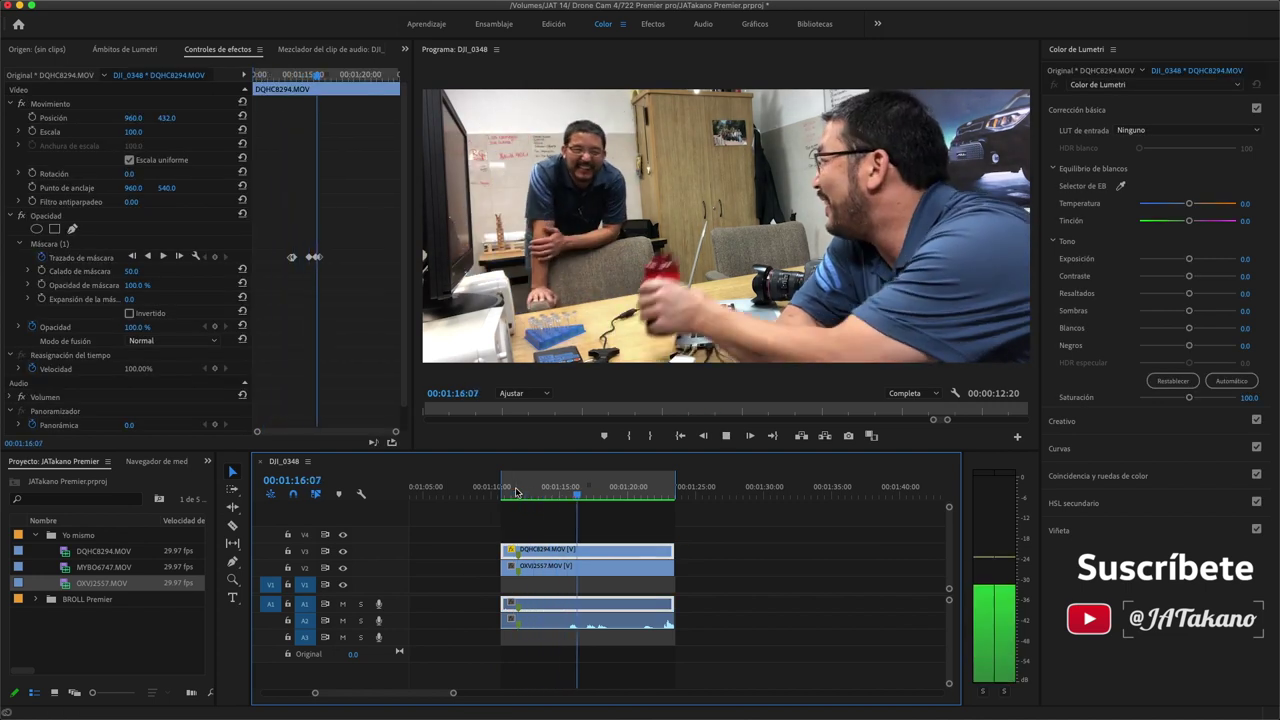
key("space")
Load the OXVI2557 clip in the Source monitor and switch to the Edición workspace
left_click(588, 622)
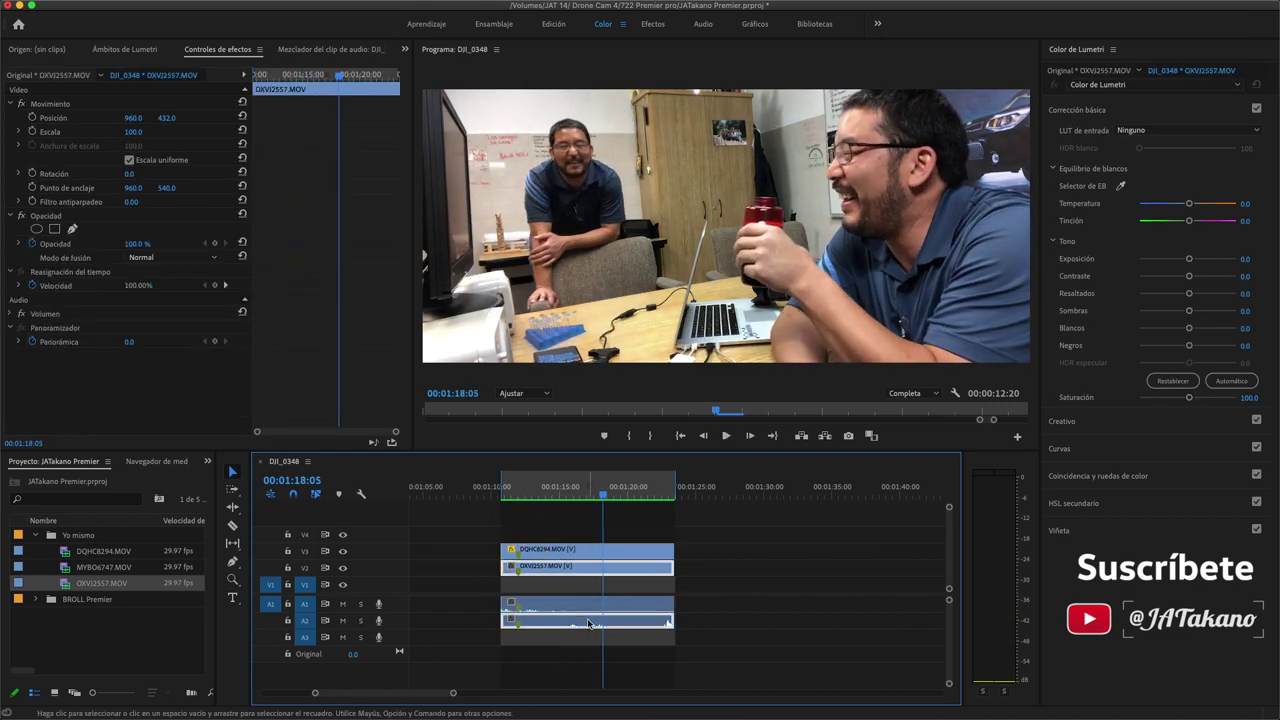
double_click(578, 625)
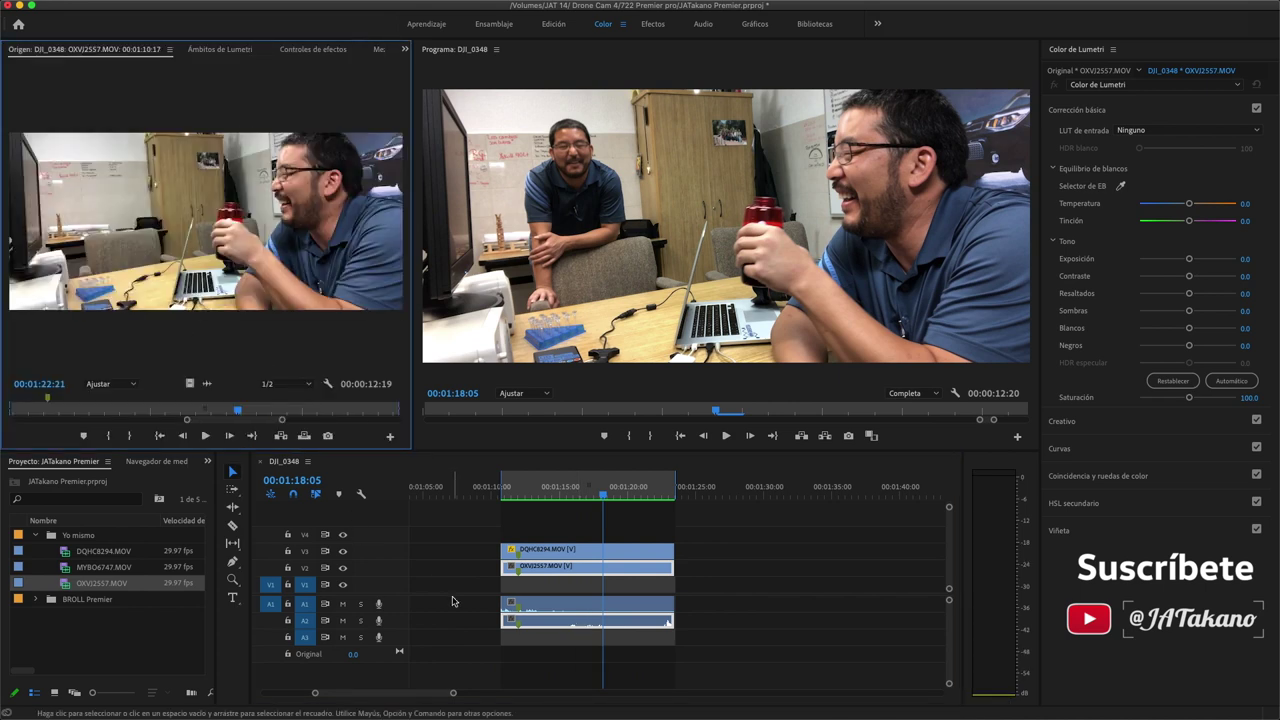
left_click(556, 25)
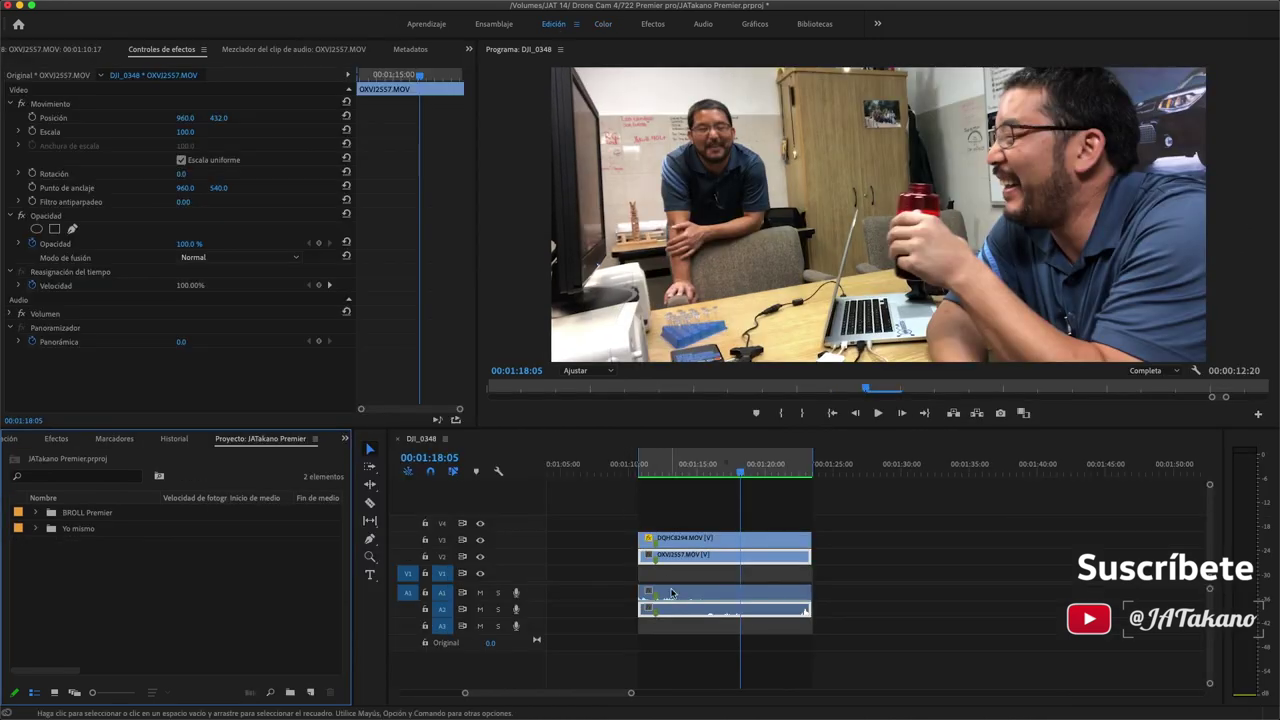
left_click_drag(829, 470, 827, 472)
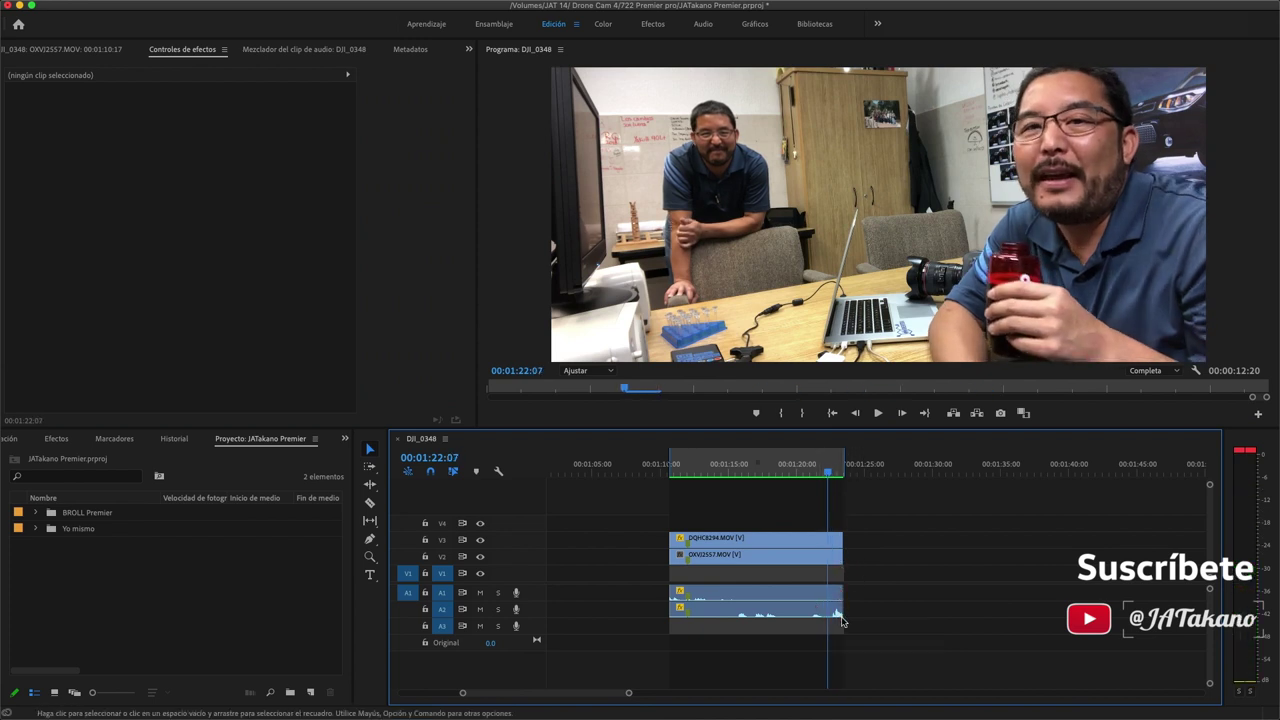
Select OXVI2557 and keyframe its Volumen Nivel at 15.0 dB
left_click(745, 603)
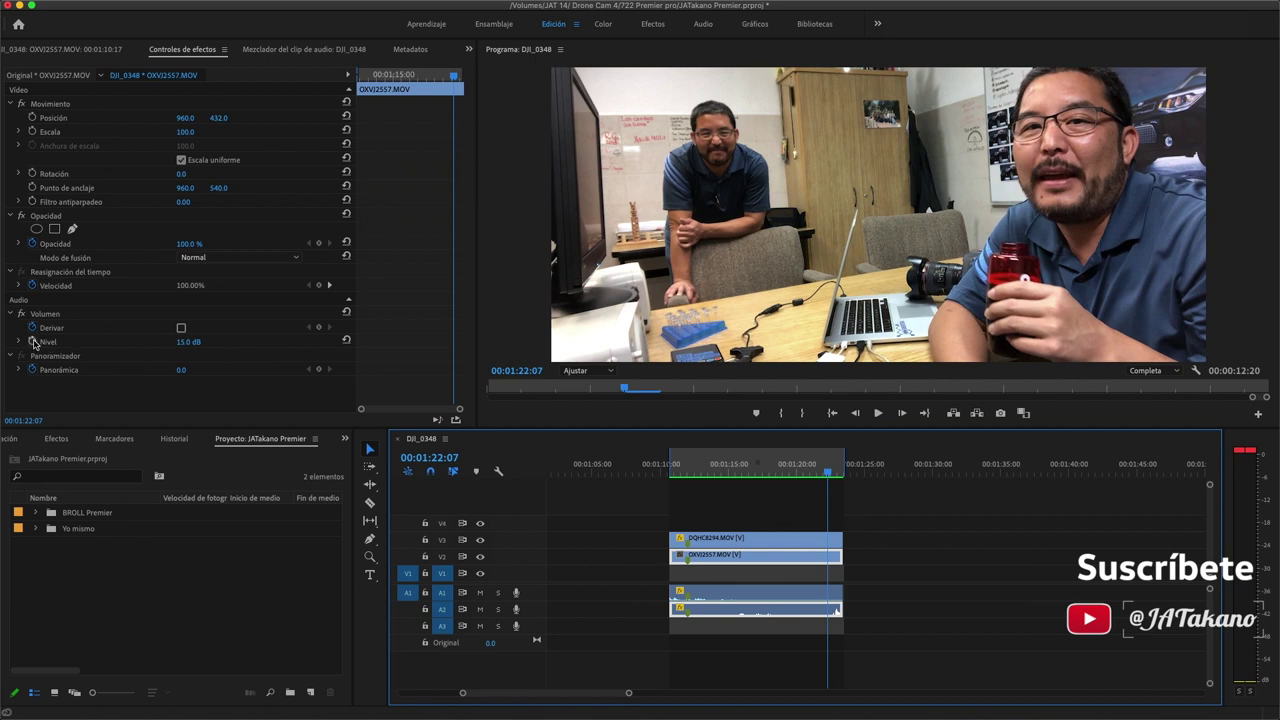
left_click(35, 342)
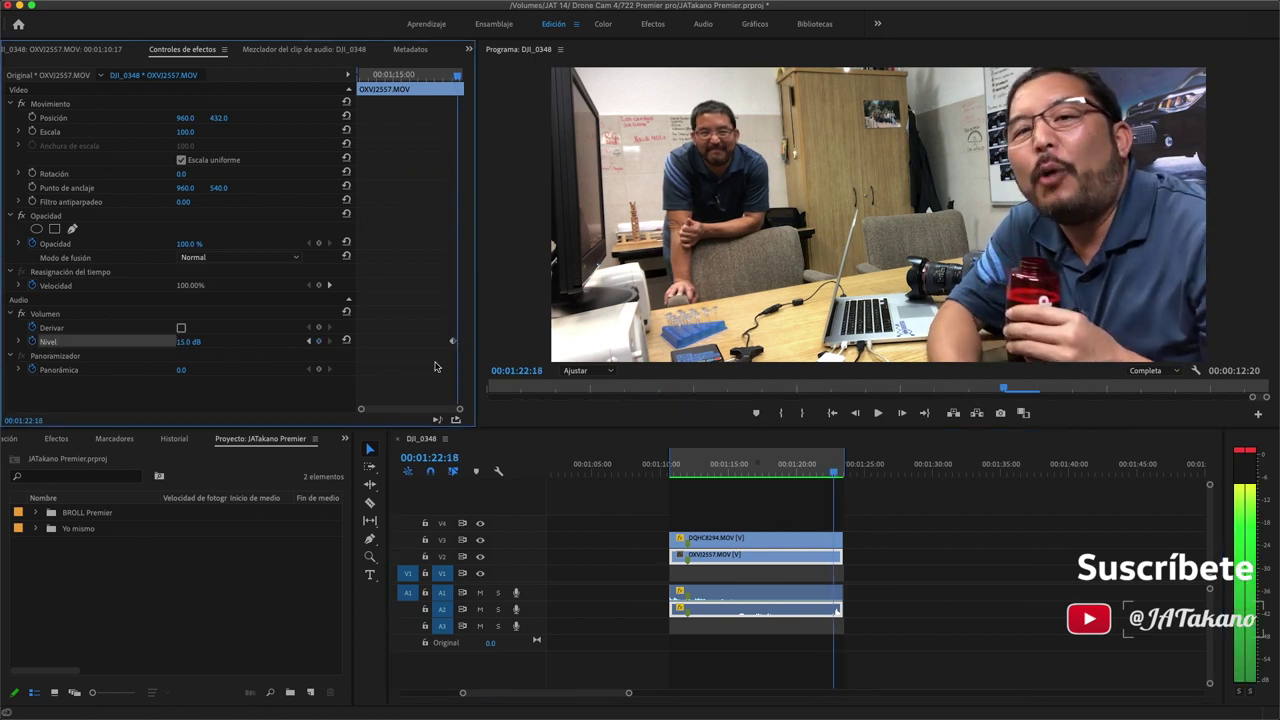